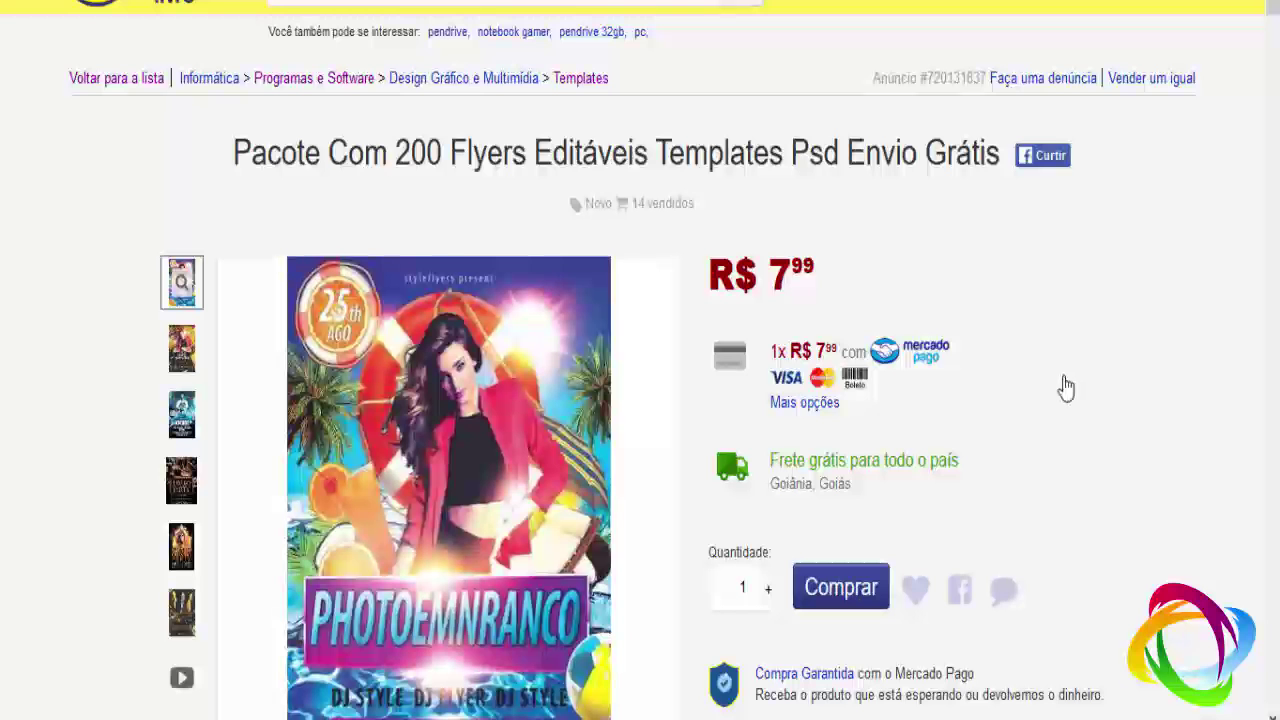
- Highlight the number 200 in the listing title, then clear the selection
{"action": "scroll", "coordinate": [1066, 383], "scroll_direction": "down", "scroll_amount": 1}
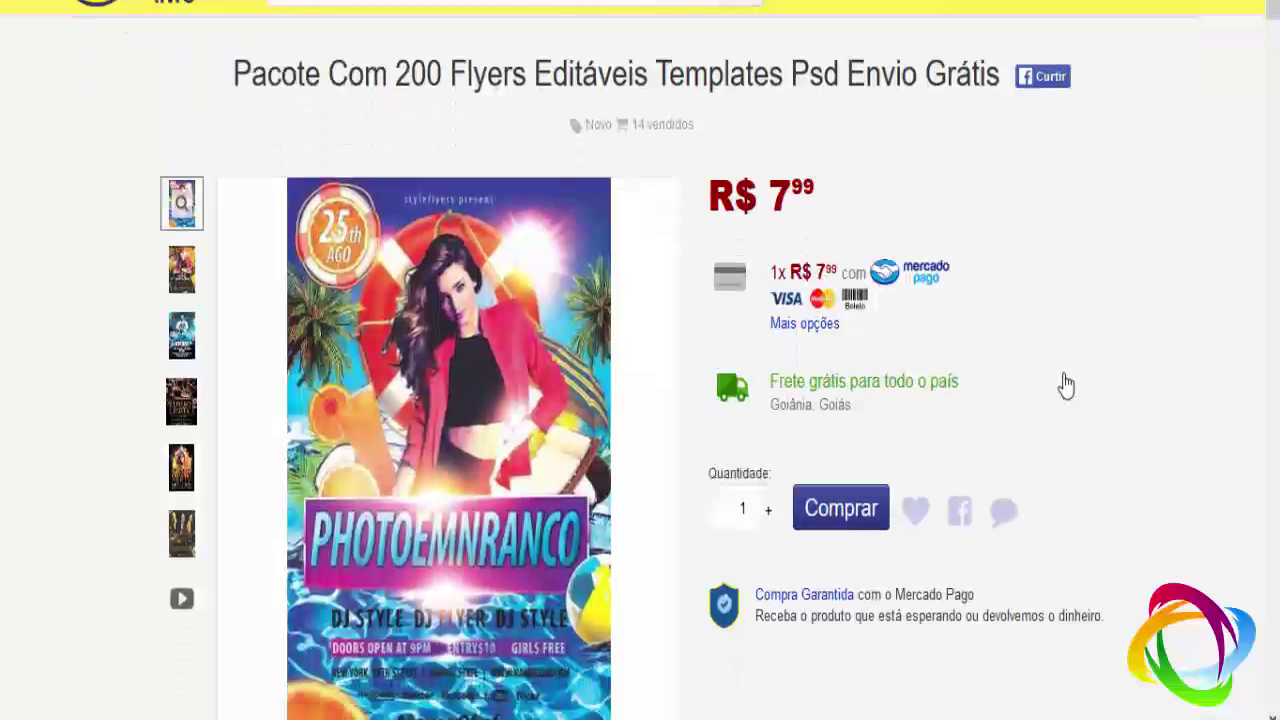
{"action": "scroll", "coordinate": [1066, 383], "scroll_direction": "up", "scroll_amount": 1}
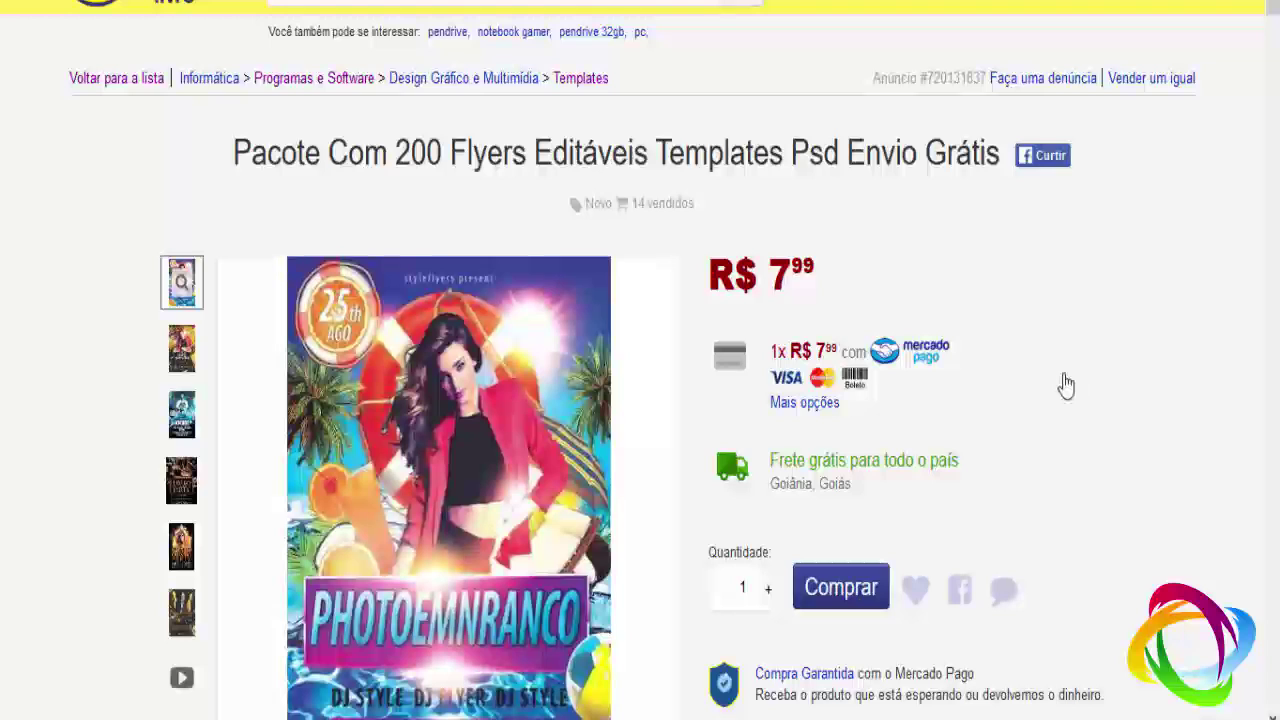
{"action": "left_click_drag", "start_coordinate": [399, 152], "coordinate": [452, 136]}
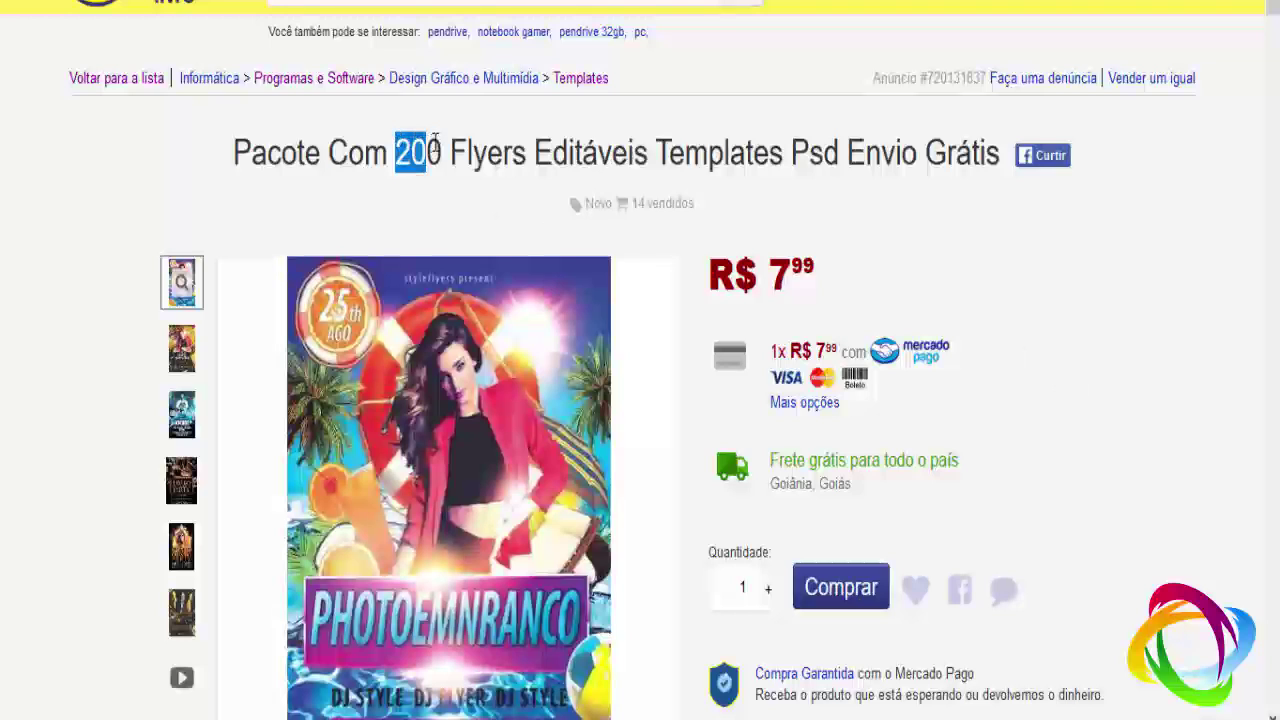
{"action": "left_click", "coordinate": [446, 161]}
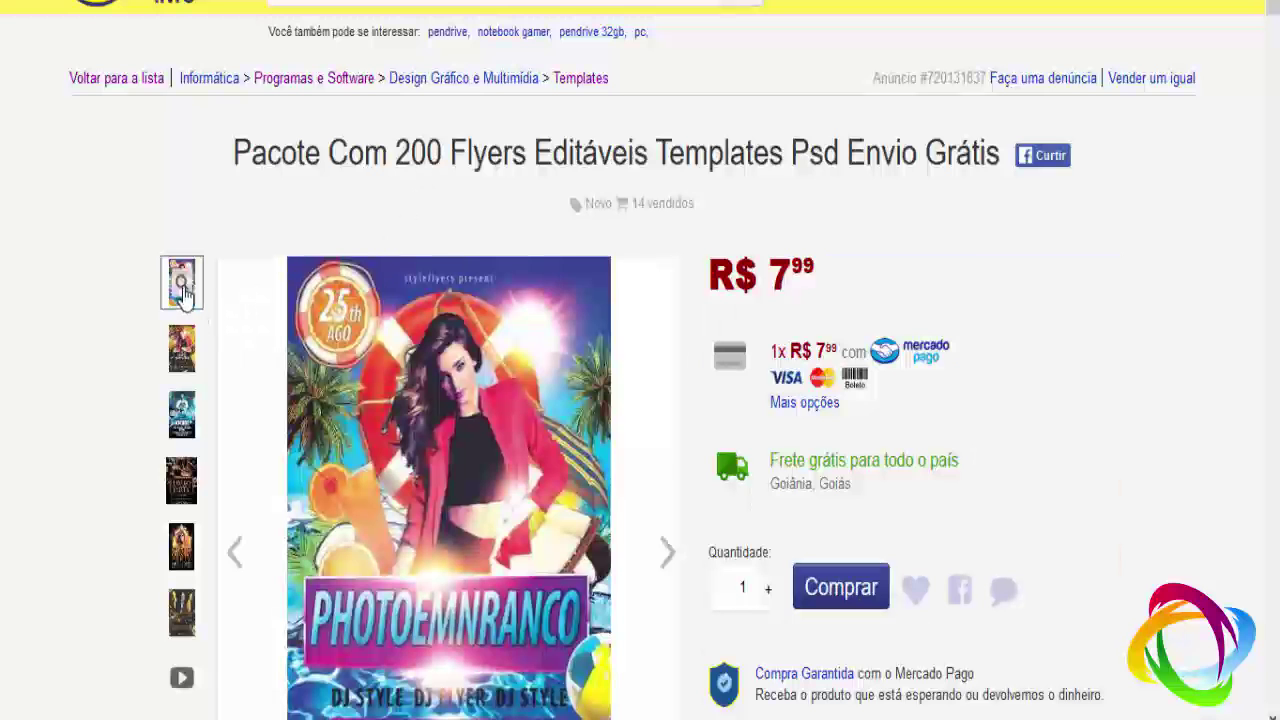
- Browse the enlarged flyer previews and close the viewer with the ICICUBE flyer showing
{"action": "left_click", "coordinate": [371, 343]}
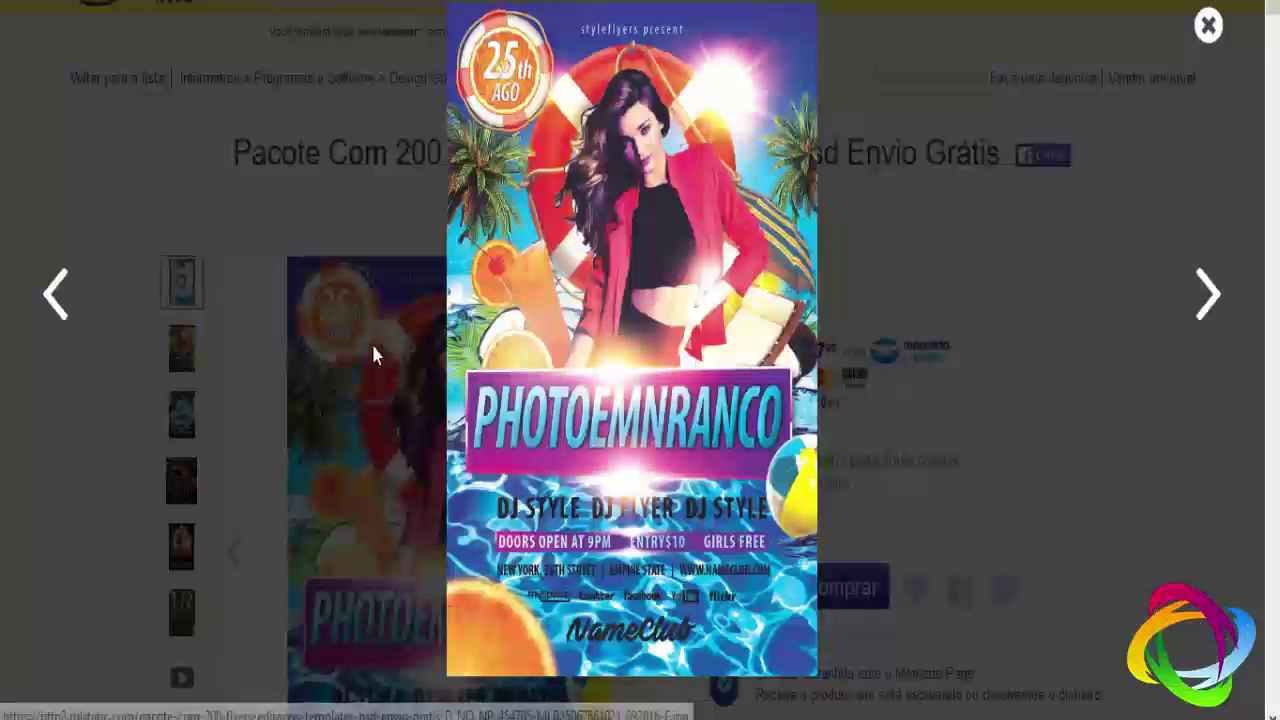
{"action": "left_click", "coordinate": [1209, 309]}
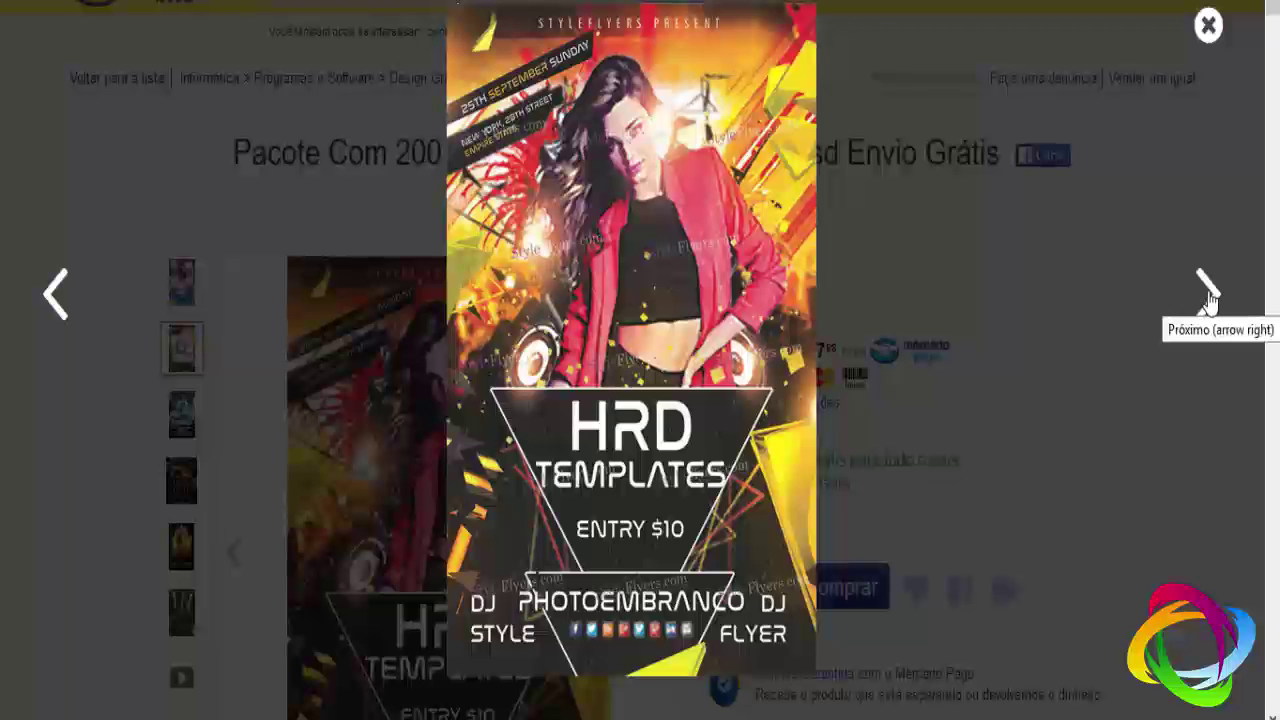
{"action": "left_click", "coordinate": [1209, 299]}
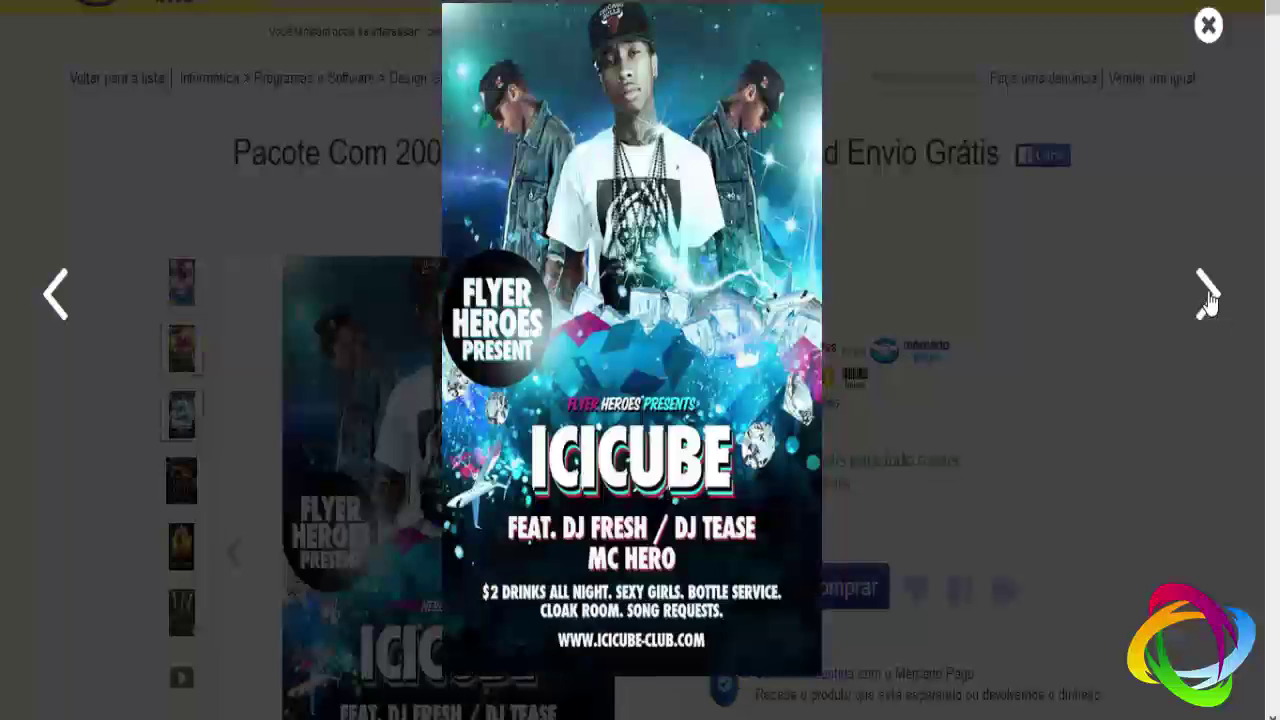
{"action": "left_click", "coordinate": [1209, 299]}
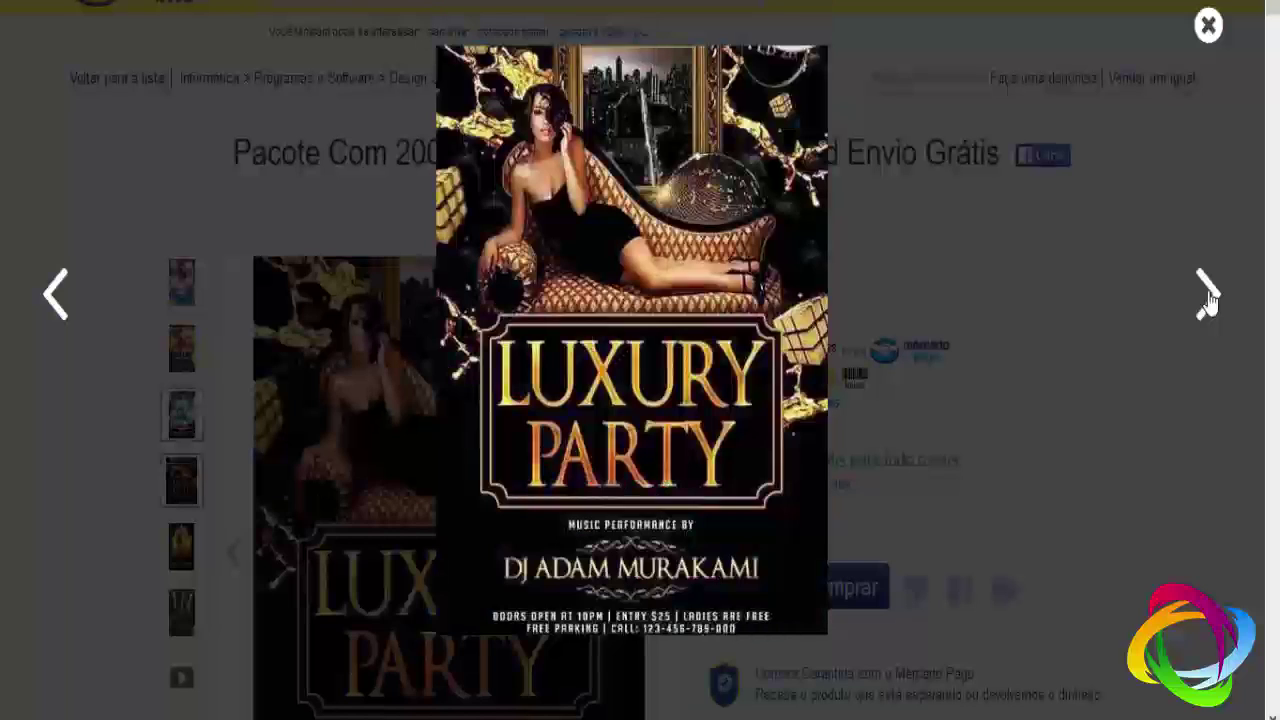
{"action": "left_click", "coordinate": [1209, 299]}
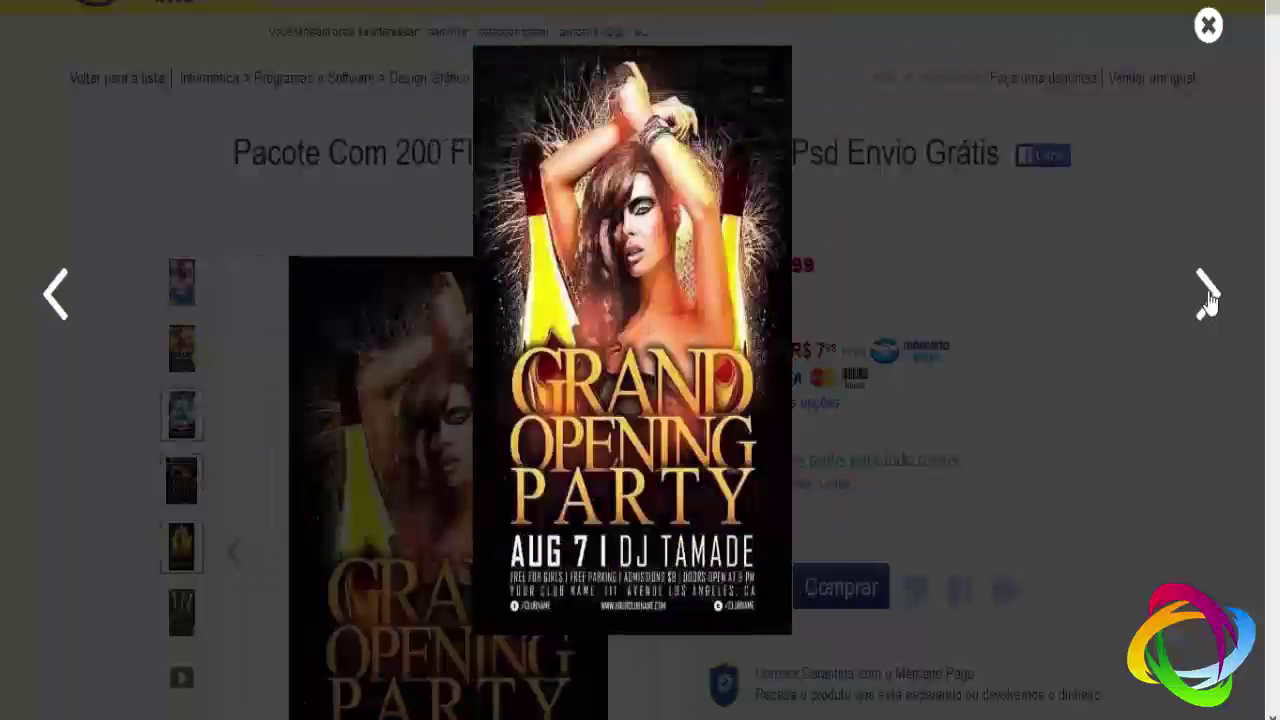
{"action": "left_click", "coordinate": [1209, 299]}
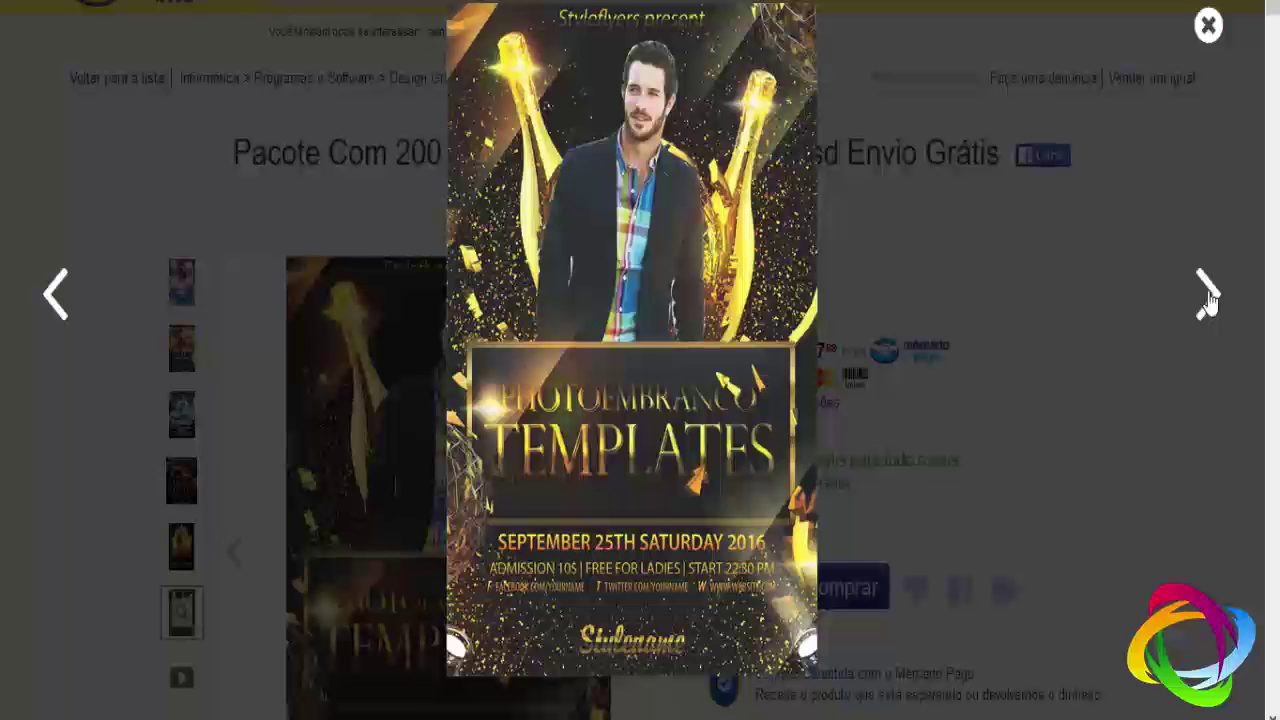
{"action": "left_click", "coordinate": [1209, 299]}
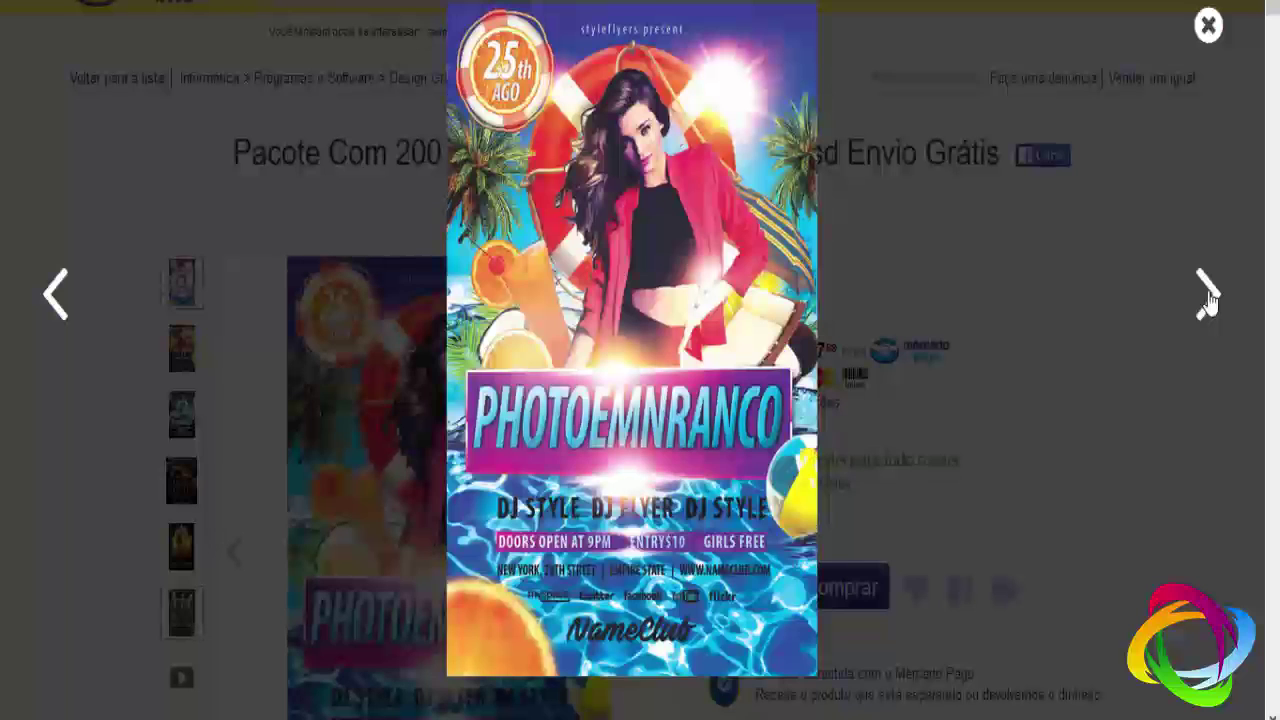
{"action": "left_click", "coordinate": [1209, 299]}
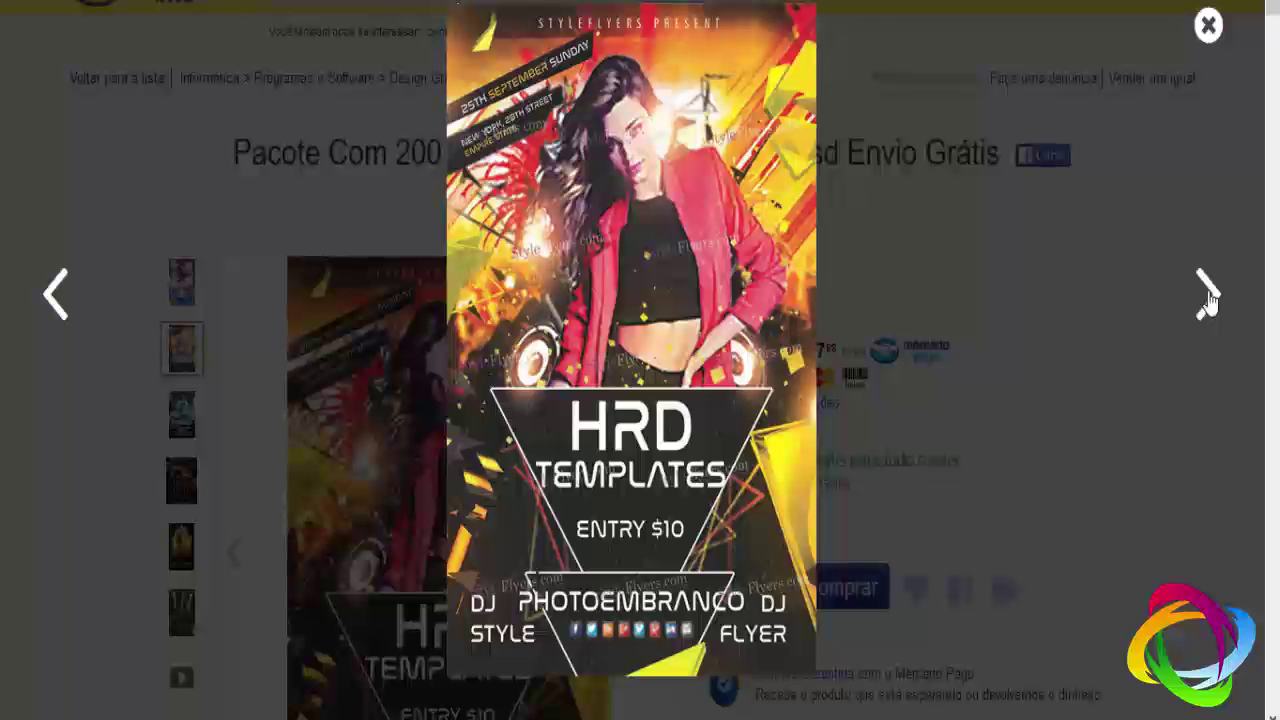
{"action": "left_click", "coordinate": [1209, 299]}
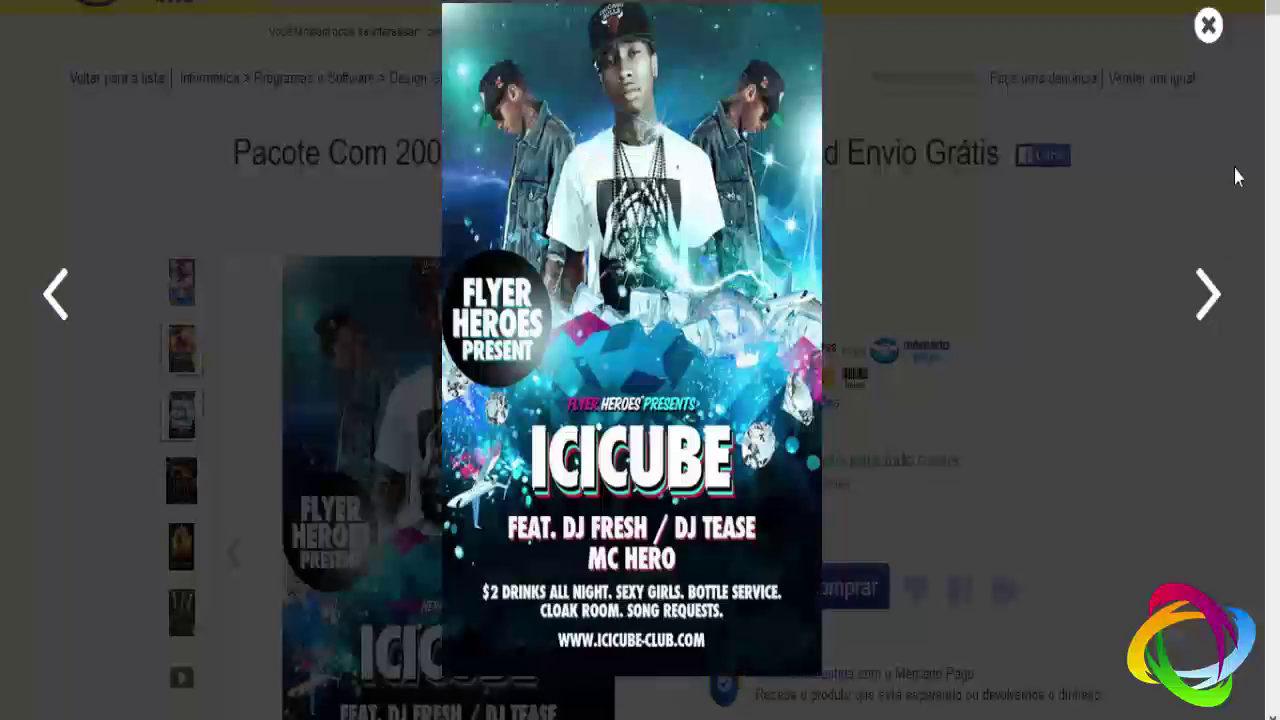
{"action": "left_click", "coordinate": [1210, 28]}
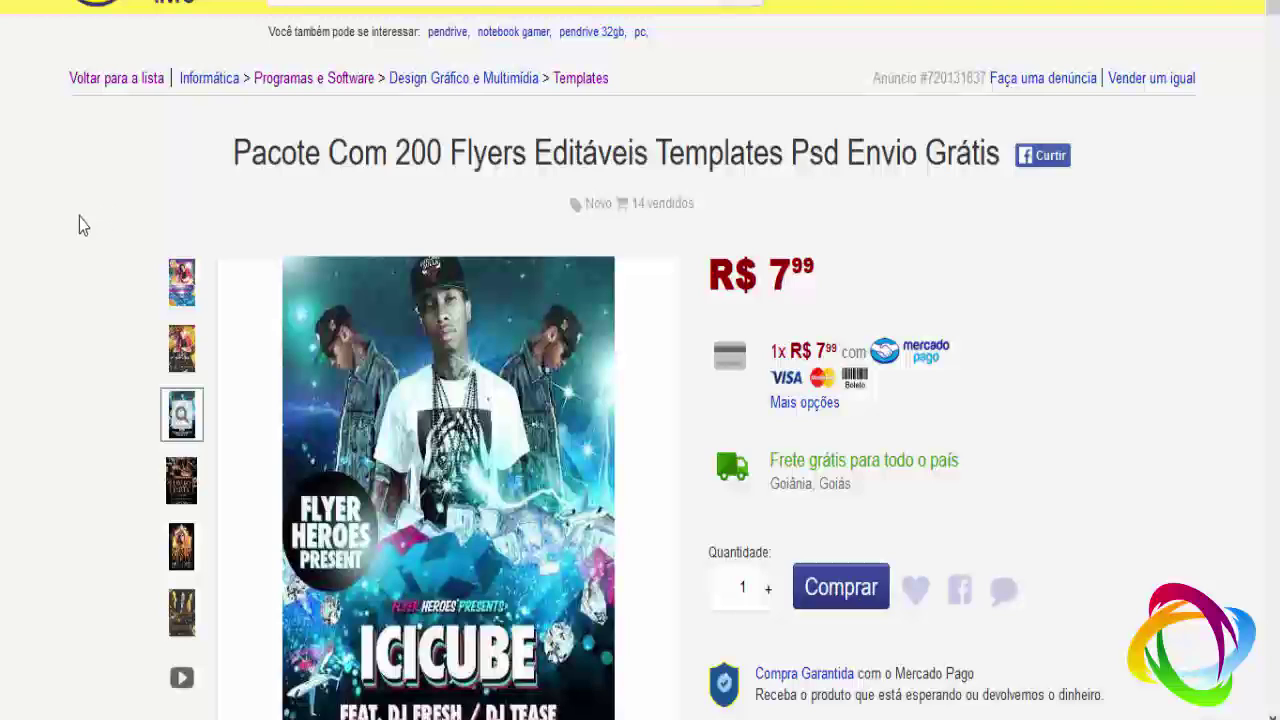
{"action": "left_click_drag", "start_coordinate": [397, 145], "coordinate": [444, 150]}
{"action": "left_click", "coordinate": [407, 170]}
{"action": "scroll", "coordinate": [3, 262], "scroll_direction": "down", "scroll_amount": 5}
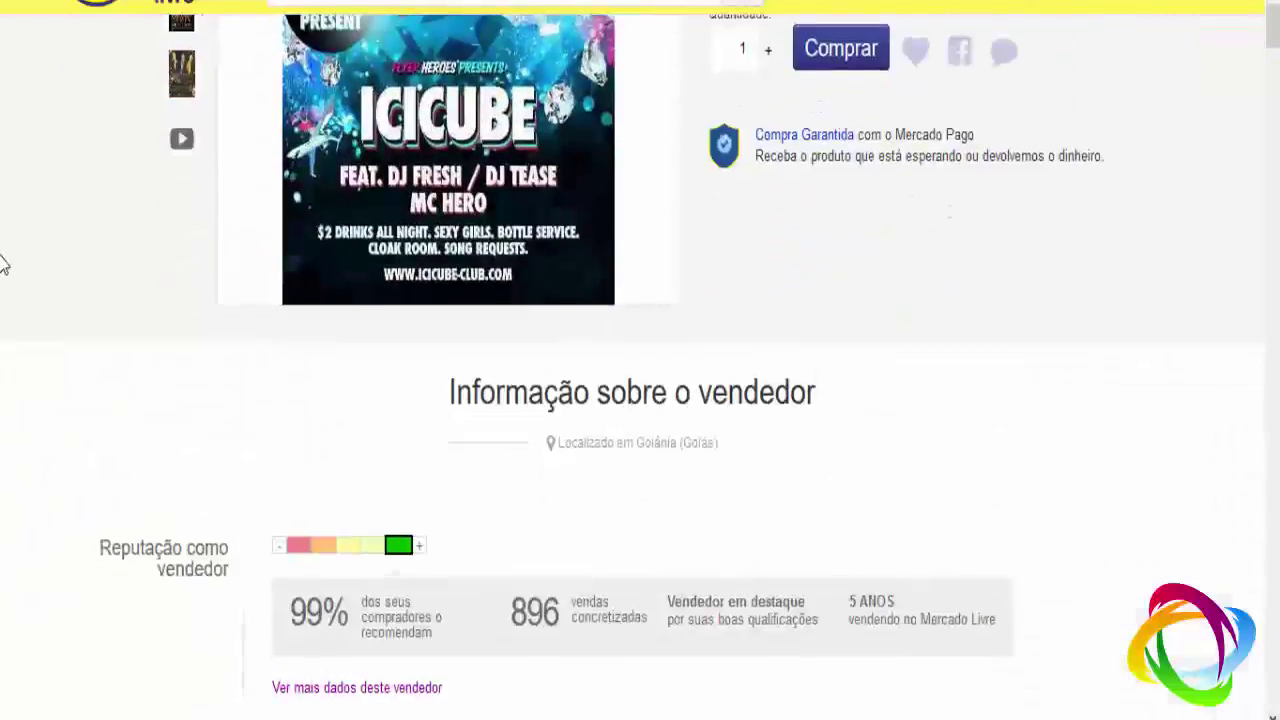
{"action": "scroll", "coordinate": [3, 262], "scroll_direction": "down", "scroll_amount": 5}
{"action": "scroll", "coordinate": [3, 265], "scroll_direction": "down", "scroll_amount": 5}
{"action": "scroll", "coordinate": [3, 270], "scroll_direction": "down", "scroll_amount": 5}
{"action": "scroll", "coordinate": [3, 270], "scroll_direction": "down", "scroll_amount": 5}
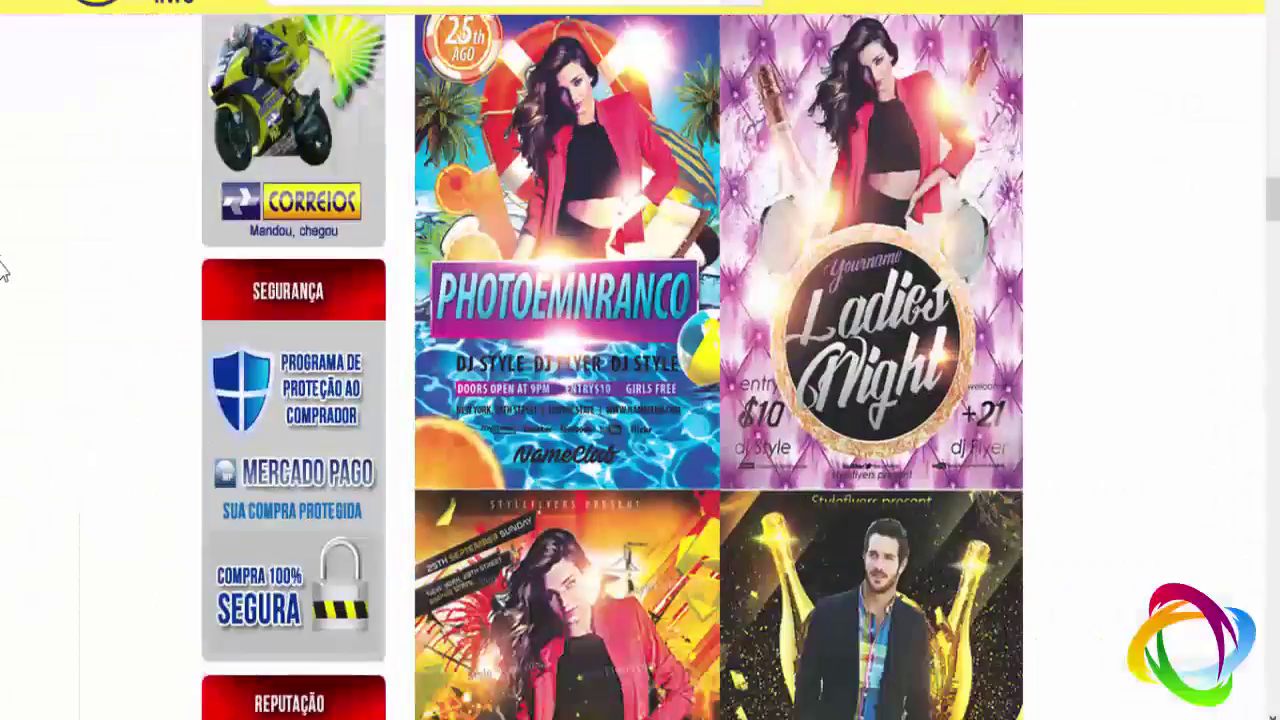
{"action": "scroll", "coordinate": [3, 275], "scroll_direction": "up", "scroll_amount": 5}
{"action": "scroll", "coordinate": [3, 282], "scroll_direction": "up", "scroll_amount": 10}
{"action": "scroll", "coordinate": [3, 282], "scroll_direction": "up", "scroll_amount": 5}
{"action": "scroll", "coordinate": [3, 284], "scroll_direction": "up", "scroll_amount": 5}
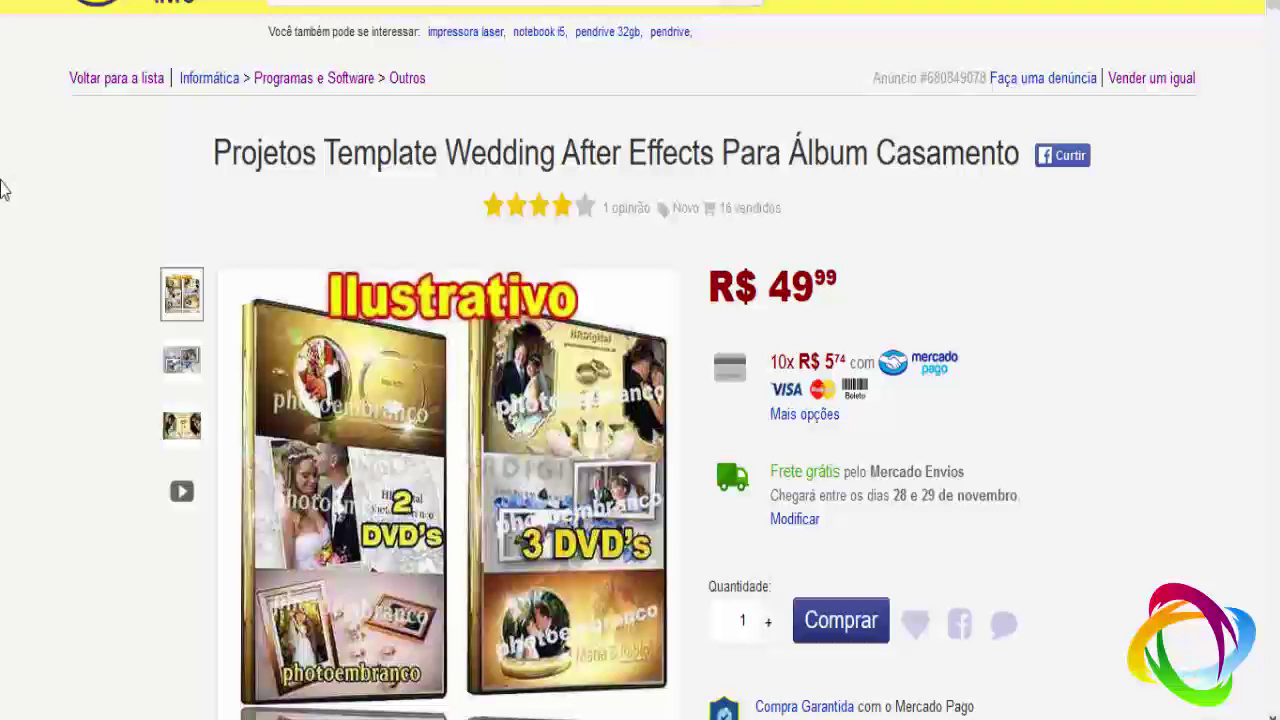
- Scroll down through the wedding template listing's description
{"action": "scroll", "coordinate": [3, 192], "scroll_direction": "down", "scroll_amount": 3}
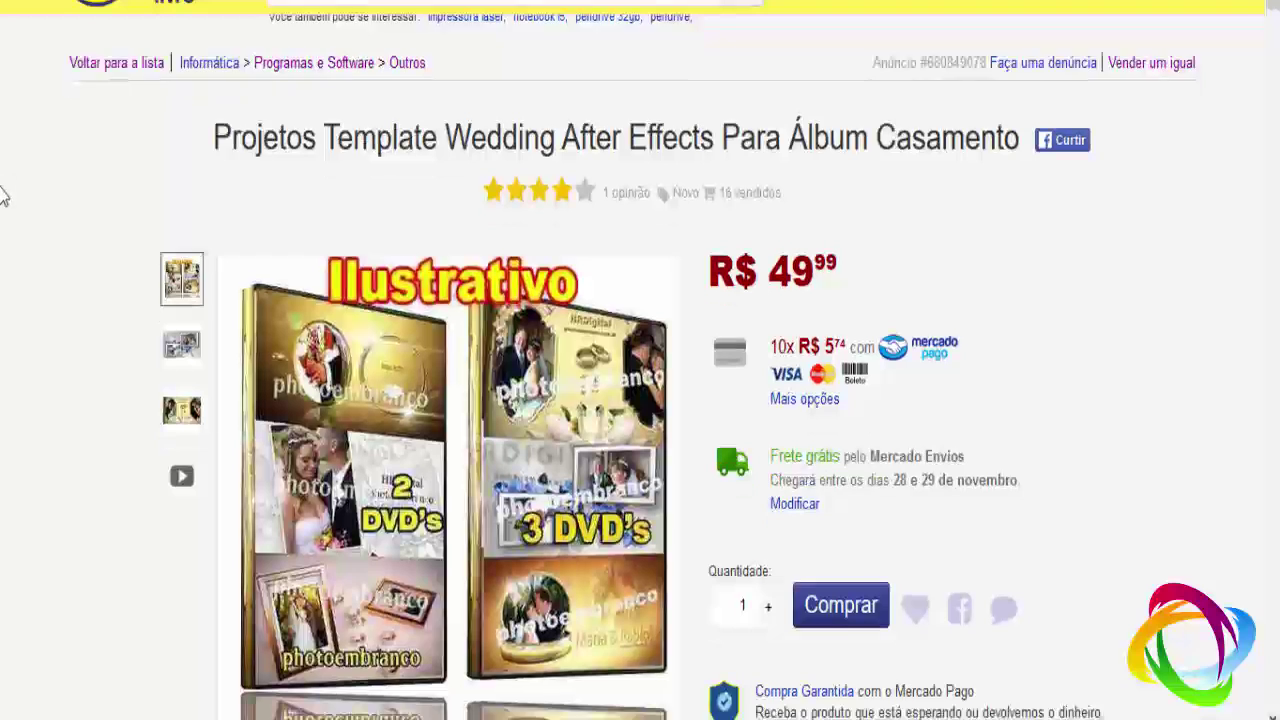
{"action": "scroll", "coordinate": [3, 197], "scroll_direction": "down", "scroll_amount": 4}
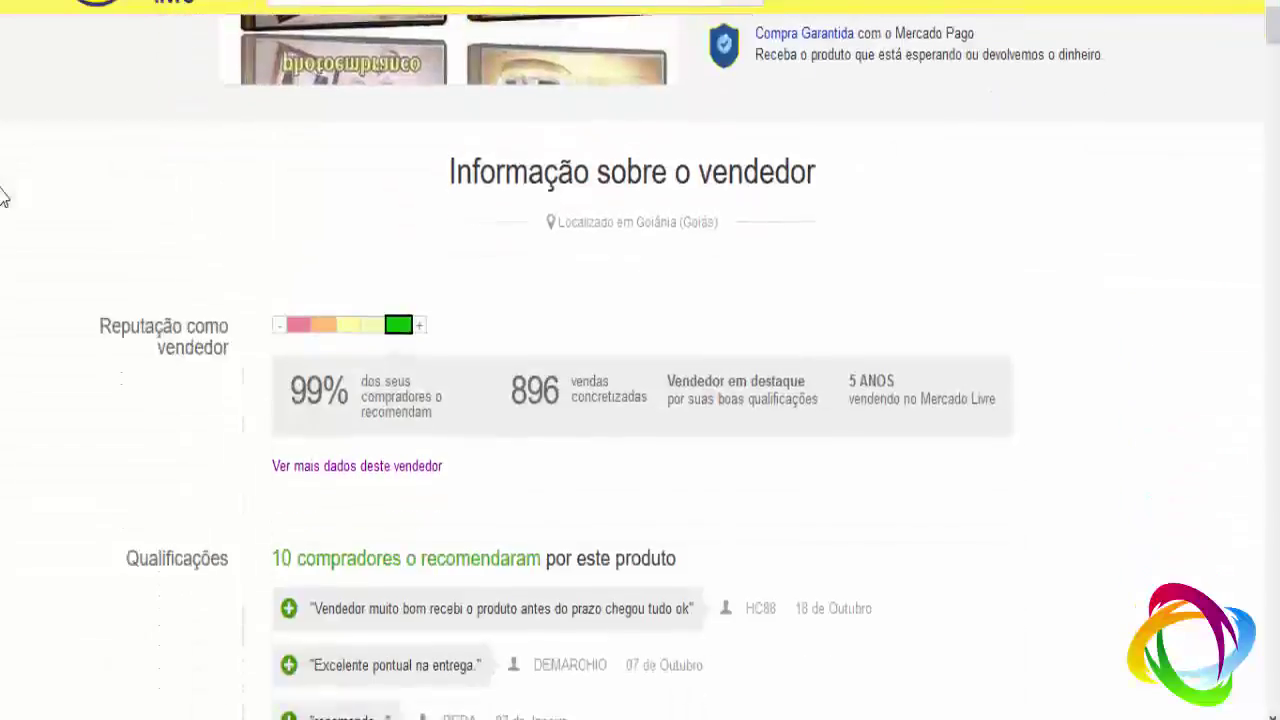
{"action": "scroll", "coordinate": [3, 197], "scroll_direction": "down", "scroll_amount": 7}
{"action": "scroll", "coordinate": [3, 200], "scroll_direction": "down", "scroll_amount": 7}
{"action": "scroll", "coordinate": [3, 200], "scroll_direction": "down", "scroll_amount": 5}
{"action": "scroll", "coordinate": [6, 200], "scroll_direction": "down", "scroll_amount": 5}
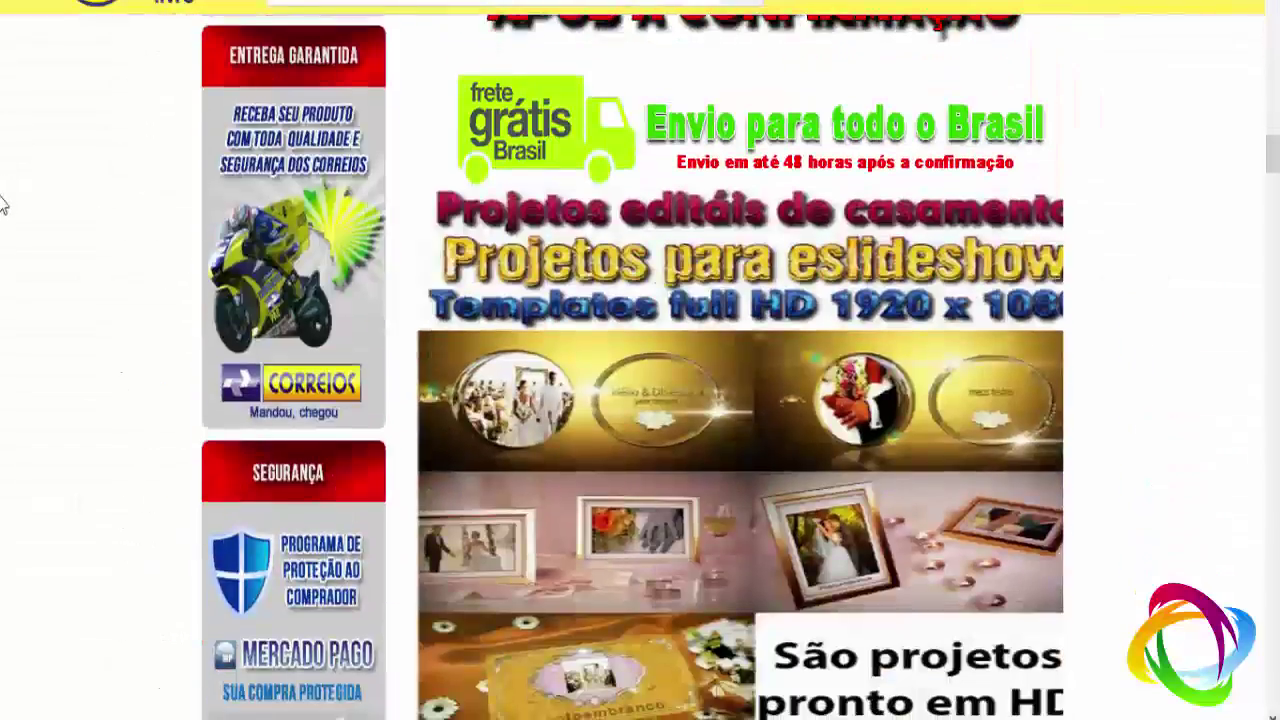
{"action": "scroll", "coordinate": [14, 286], "scroll_direction": "up", "scroll_amount": 6}
{"action": "scroll", "coordinate": [12, 288], "scroll_direction": "down", "scroll_amount": 5}
{"action": "scroll", "coordinate": [9, 286], "scroll_direction": "down", "scroll_amount": 8}
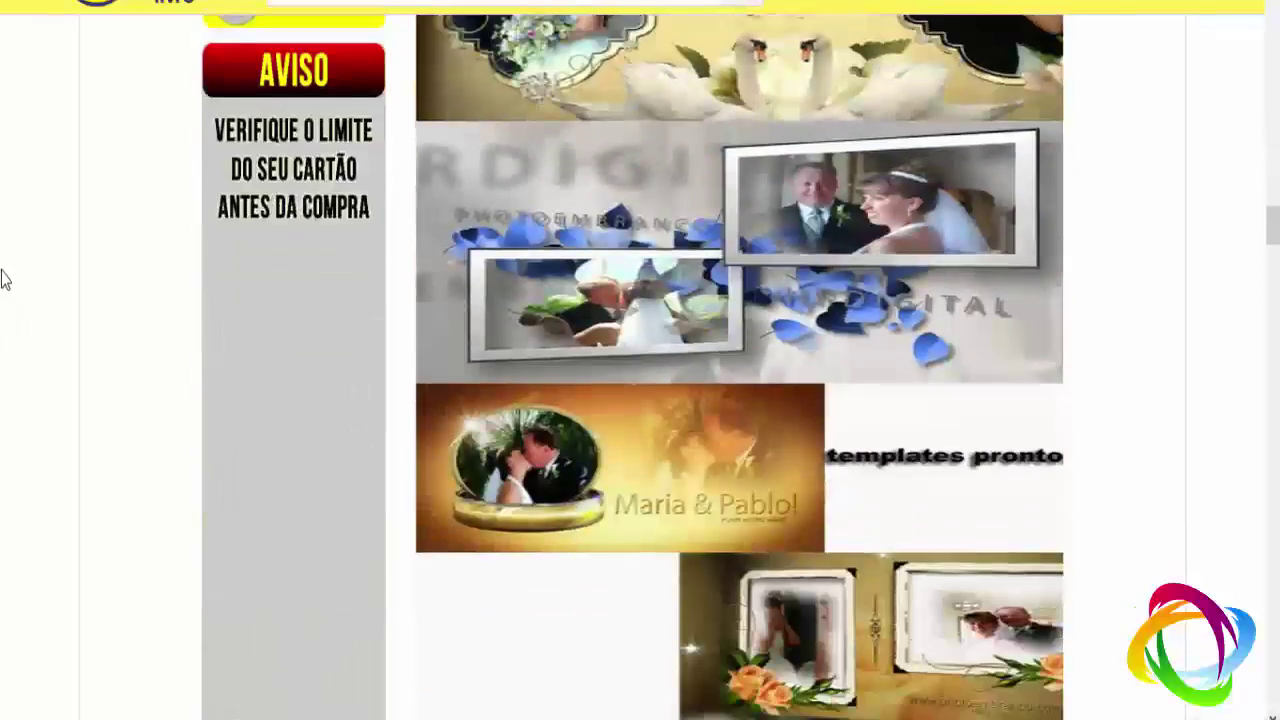
- Scroll back to the top and highlight the cents of the R$ 49,99 price
{"action": "scroll", "coordinate": [8, 286], "scroll_direction": "up", "scroll_amount": 8}
{"action": "scroll", "coordinate": [6, 280], "scroll_direction": "up", "scroll_amount": 6}
{"action": "scroll", "coordinate": [6, 280], "scroll_direction": "up", "scroll_amount": 8}
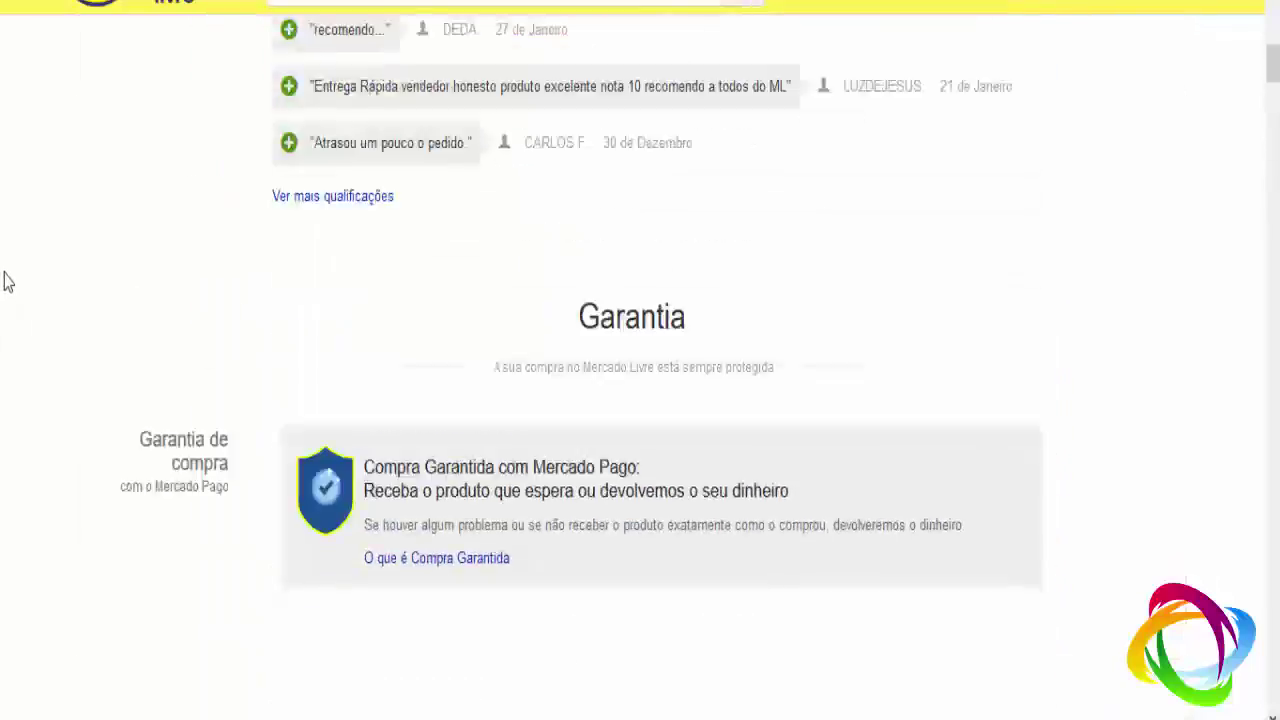
{"action": "scroll", "coordinate": [6, 280], "scroll_direction": "up", "scroll_amount": 8}
{"action": "scroll", "coordinate": [60, 150], "scroll_direction": "up", "scroll_amount": 3}
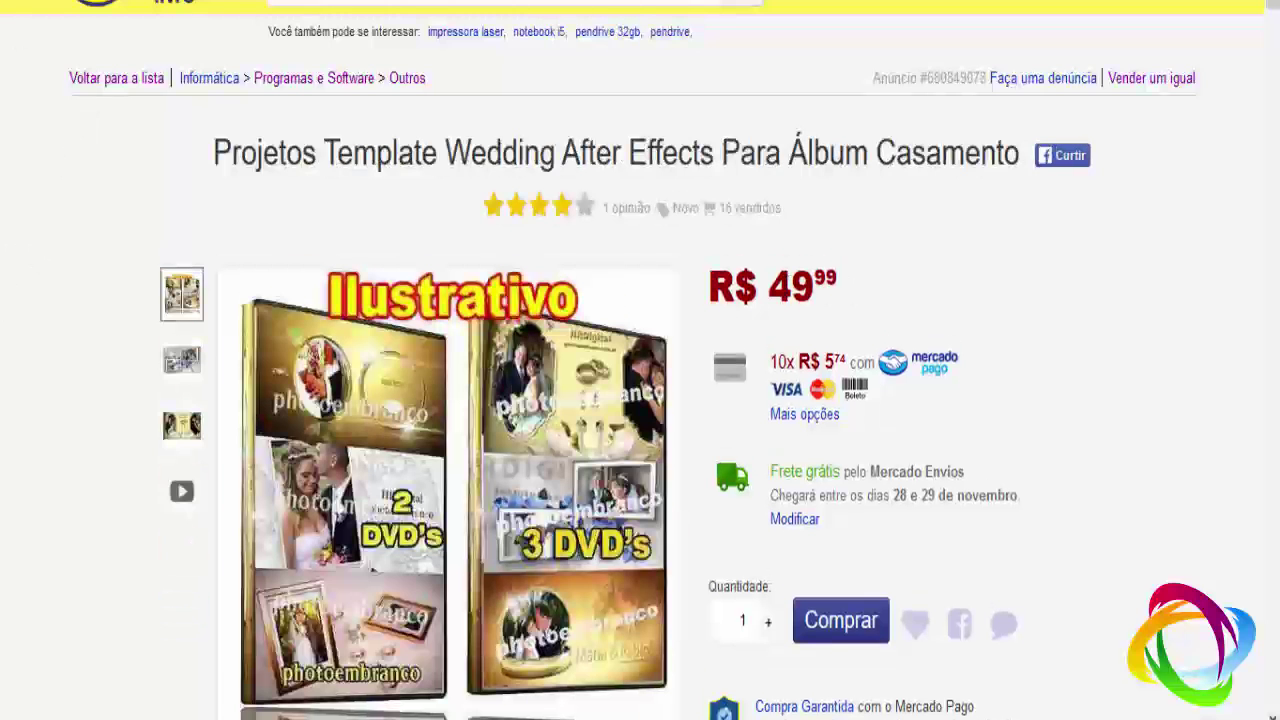
{"action": "left_click_drag", "start_coordinate": [792, 288], "coordinate": [848, 298]}
{"action": "left_click", "coordinate": [834, 305]}
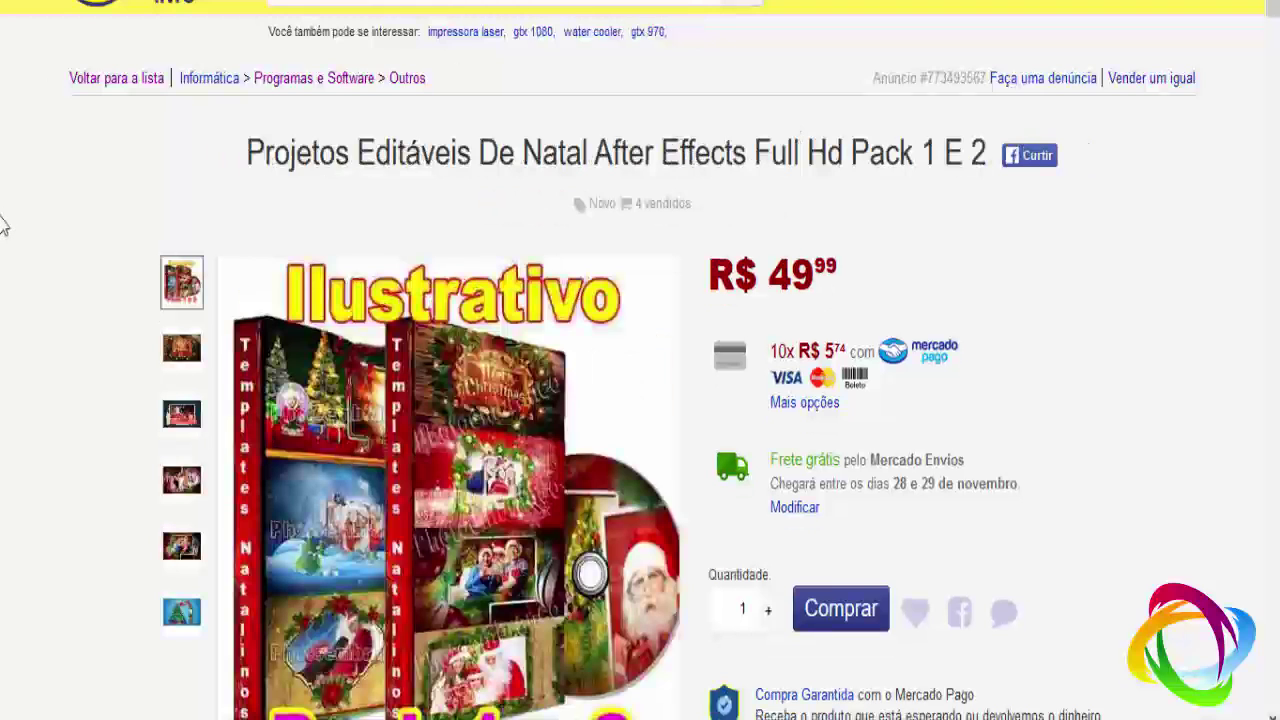
- Highlight the R$ 49,99 price, then clear the selection
{"action": "scroll", "coordinate": [44, 283], "scroll_direction": "down", "scroll_amount": 3}
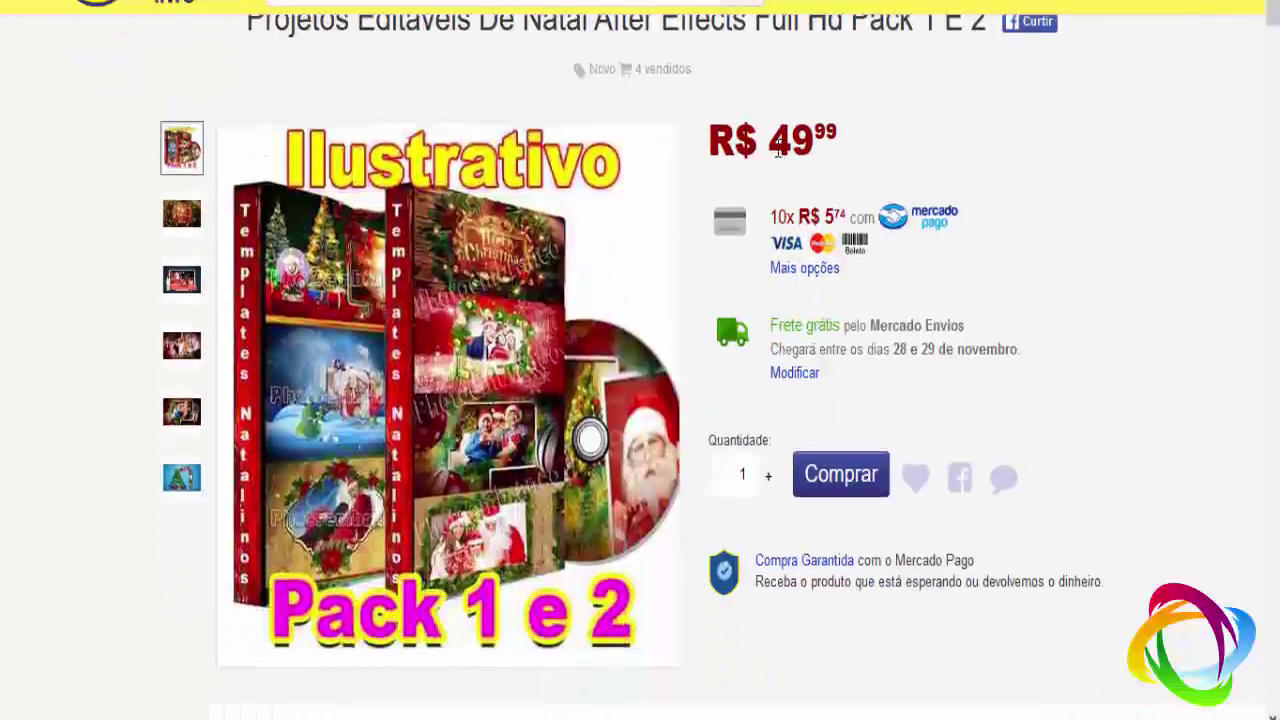
{"action": "double_click", "coordinate": [838, 140]}
{"action": "left_click", "coordinate": [840, 142]}
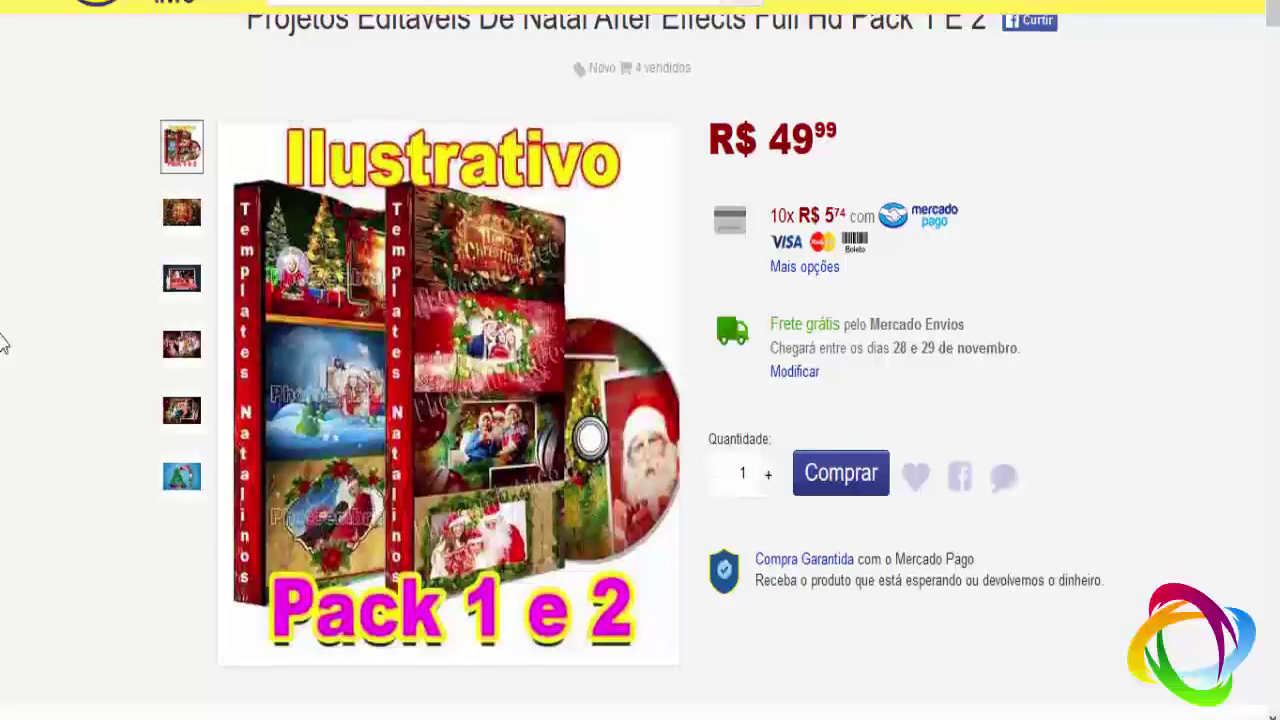
- Scroll down the description and back up to the title and R$ 39,90 price
{"action": "scroll", "coordinate": [2, 340], "scroll_direction": "down", "scroll_amount": 5}
{"action": "scroll", "coordinate": [2, 340], "scroll_direction": "down", "scroll_amount": 5}
{"action": "scroll", "coordinate": [2, 340], "scroll_direction": "down", "scroll_amount": 5}
{"action": "scroll", "coordinate": [8, 336], "scroll_direction": "down", "scroll_amount": 5}
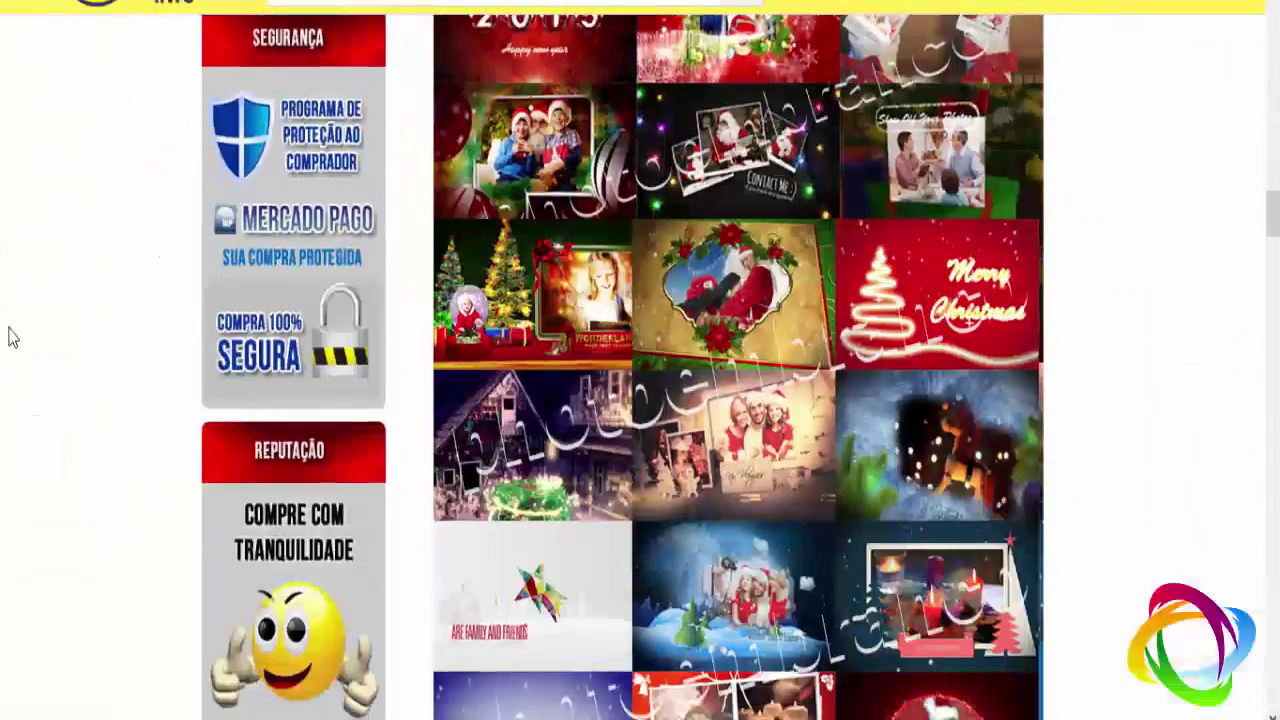
{"action": "scroll", "coordinate": [2, 348], "scroll_direction": "up", "scroll_amount": 5}
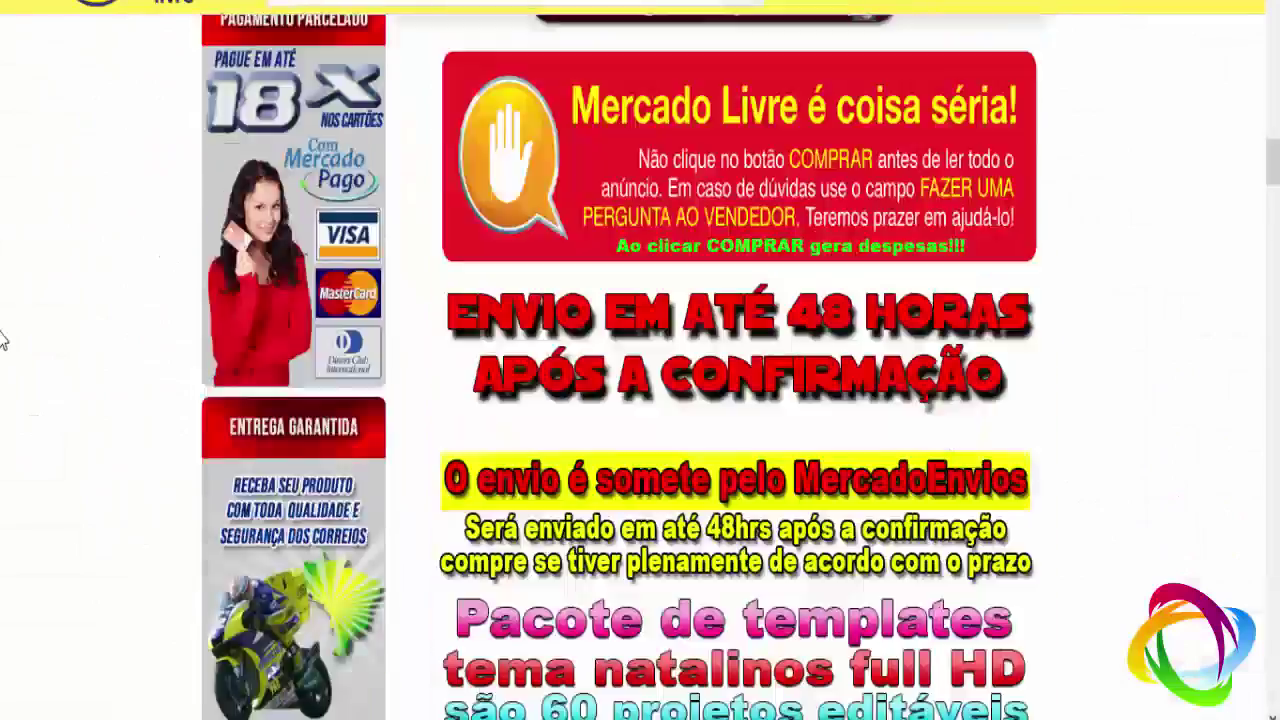
{"action": "scroll", "coordinate": [2, 345], "scroll_direction": "up", "scroll_amount": 5}
{"action": "scroll", "coordinate": [2, 342], "scroll_direction": "up", "scroll_amount": 5}
{"action": "scroll", "coordinate": [2, 340], "scroll_direction": "up", "scroll_amount": 5}
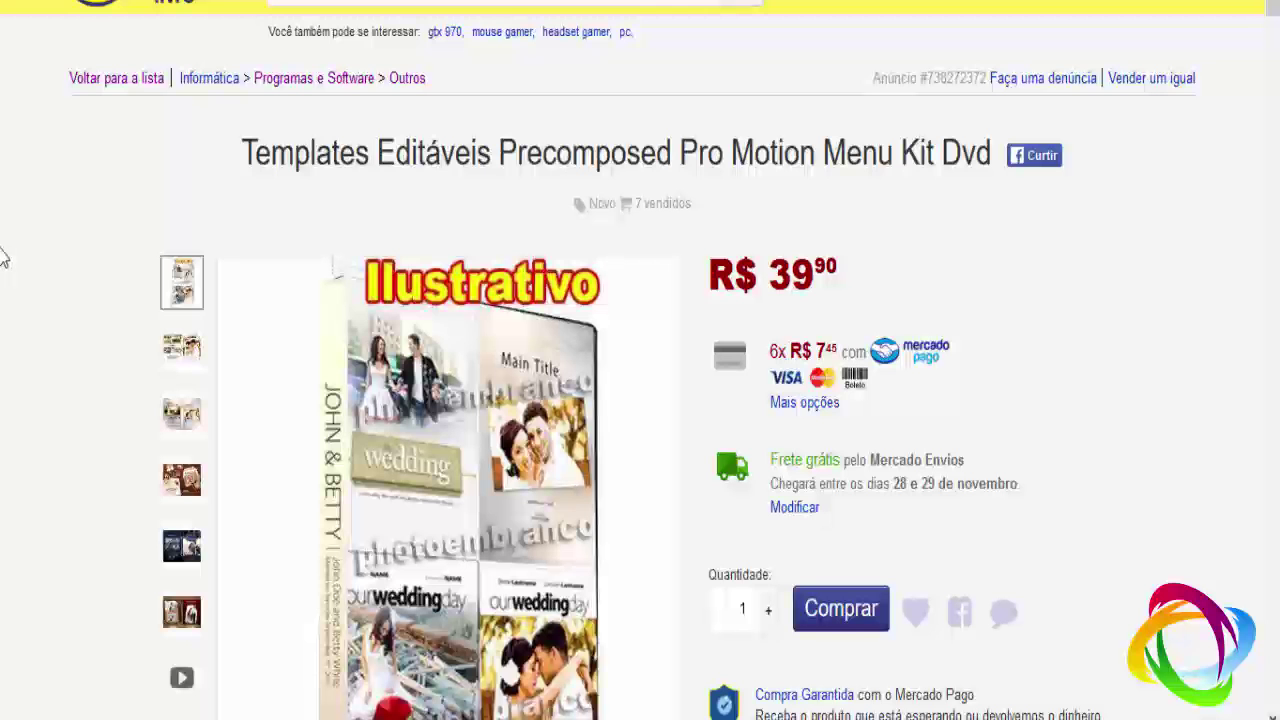
- Scroll through the seller information and description, then back up the page
{"action": "scroll", "coordinate": [3, 258], "scroll_direction": "down", "scroll_amount": 3}
{"action": "scroll", "coordinate": [3, 258], "scroll_direction": "up", "scroll_amount": 3}
{"action": "scroll", "coordinate": [3, 260], "scroll_direction": "down", "scroll_amount": 6}
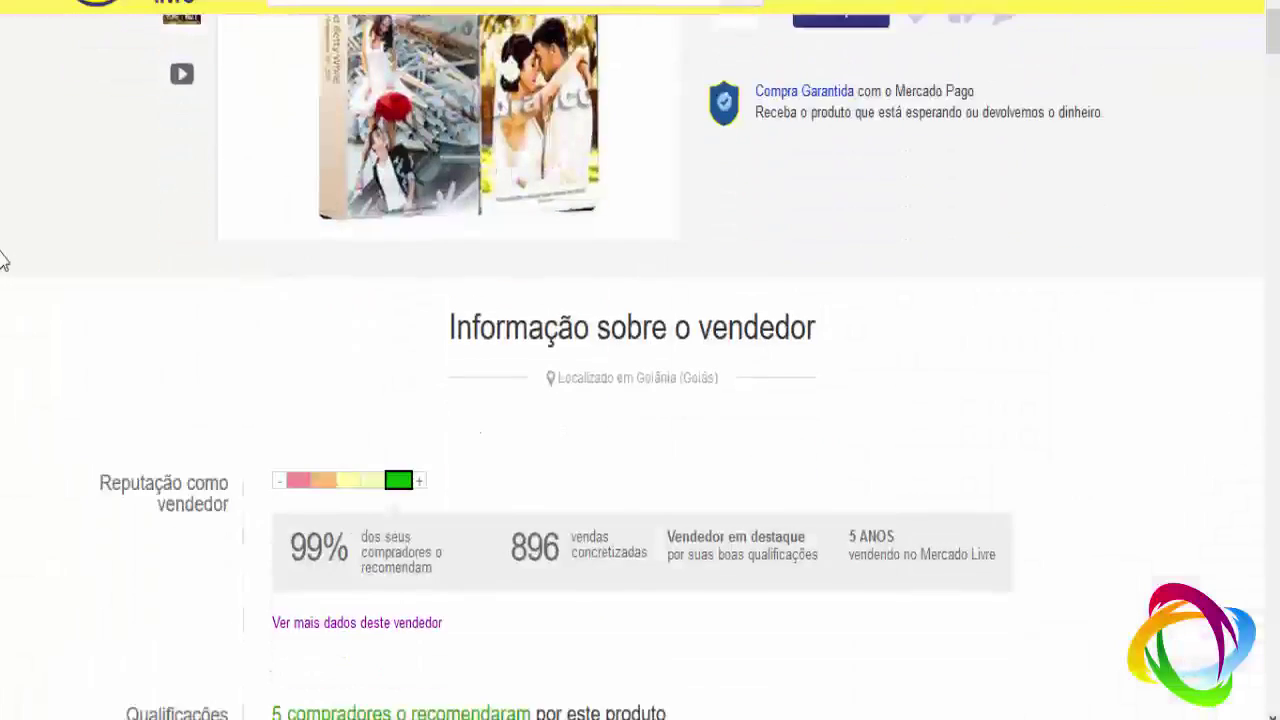
{"action": "scroll", "coordinate": [3, 260], "scroll_direction": "down", "scroll_amount": 6}
{"action": "scroll", "coordinate": [3, 260], "scroll_direction": "down", "scroll_amount": 5}
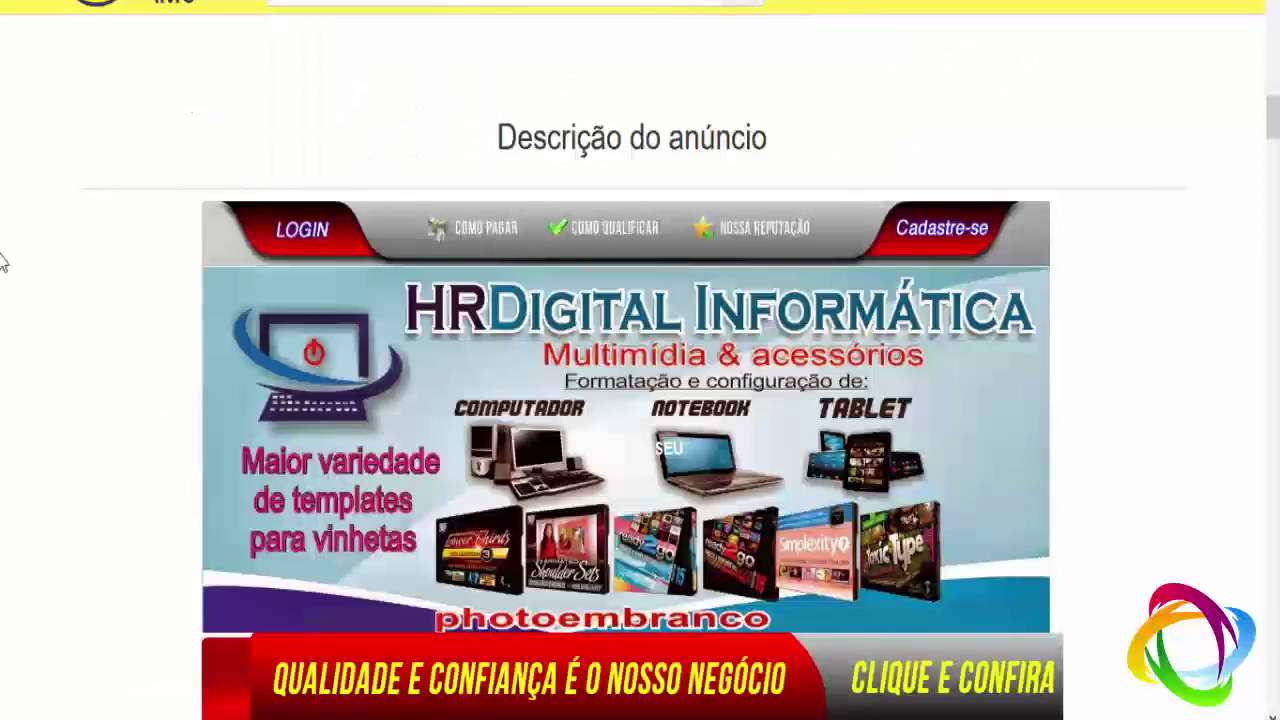
{"action": "scroll", "coordinate": [3, 262], "scroll_direction": "down", "scroll_amount": 6}
{"action": "scroll", "coordinate": [3, 260], "scroll_direction": "down", "scroll_amount": 5}
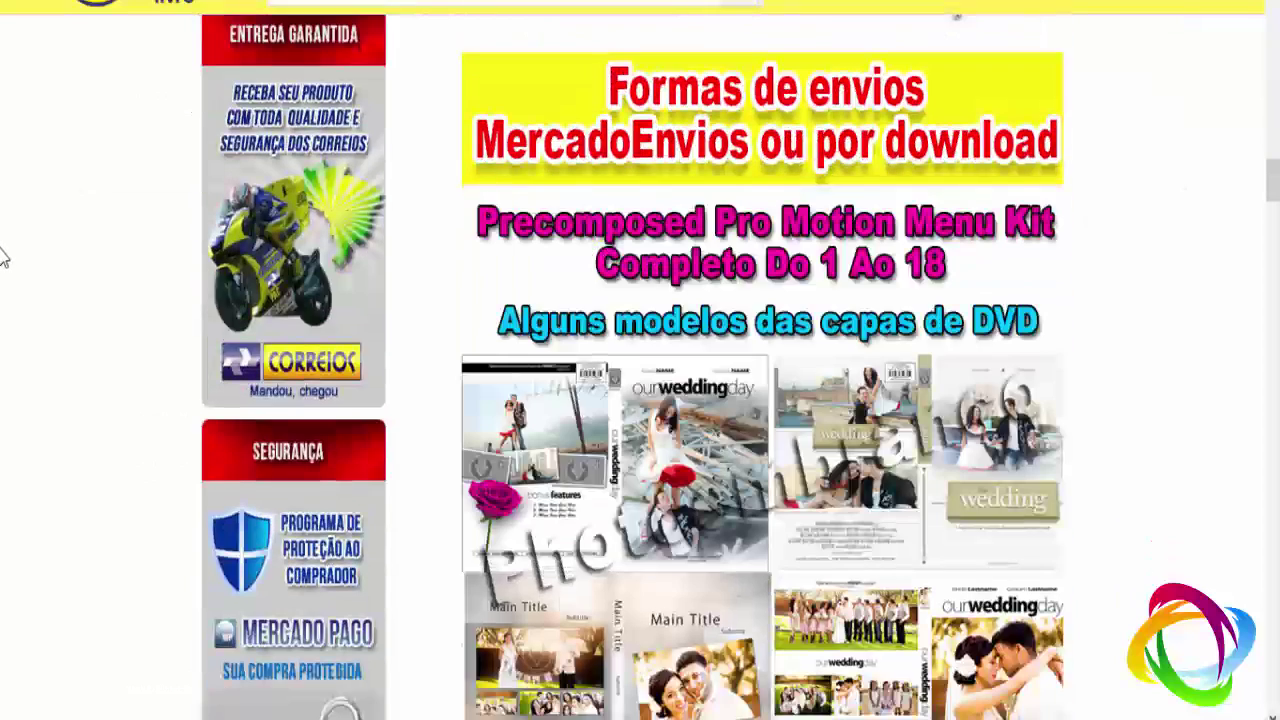
{"action": "scroll", "coordinate": [3, 258], "scroll_direction": "up", "scroll_amount": 5}
{"action": "scroll", "coordinate": [3, 258], "scroll_direction": "up", "scroll_amount": 6}
{"action": "scroll", "coordinate": [3, 258], "scroll_direction": "up", "scroll_amount": 5}
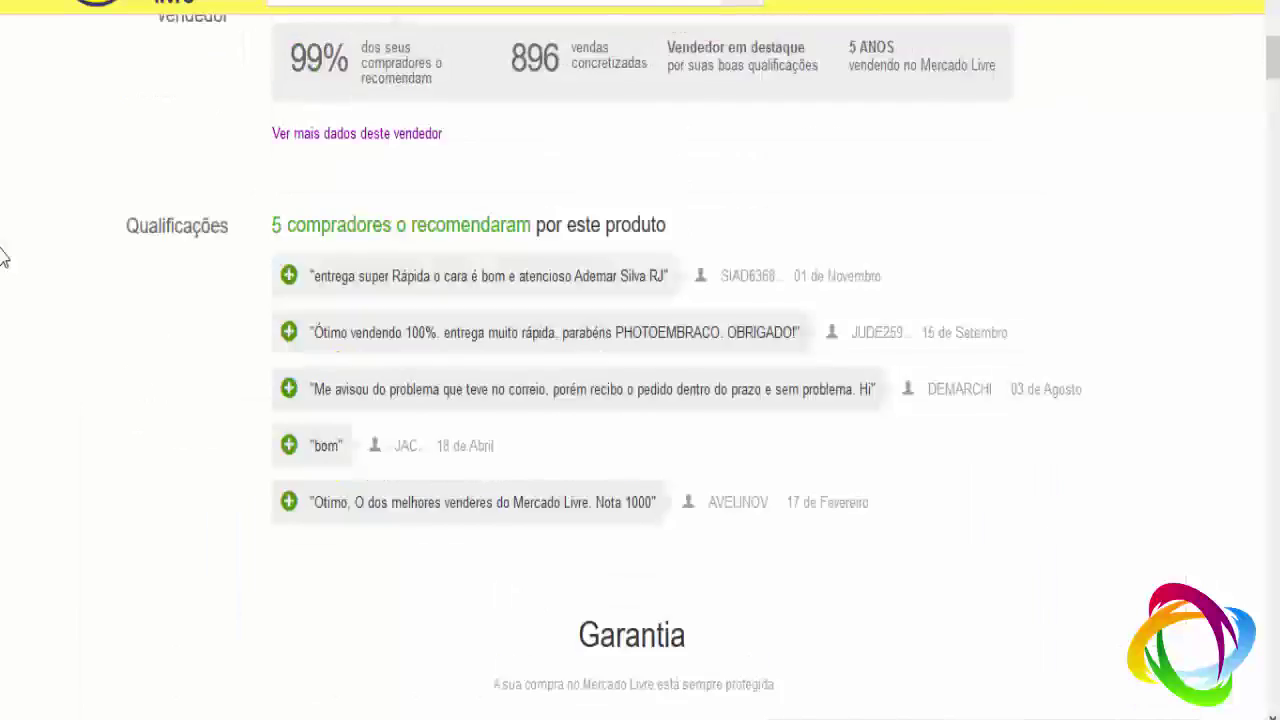
{"action": "scroll", "coordinate": [3, 258], "scroll_direction": "up", "scroll_amount": 4}
{"action": "scroll", "coordinate": [3, 258], "scroll_direction": "up", "scroll_amount": 6}
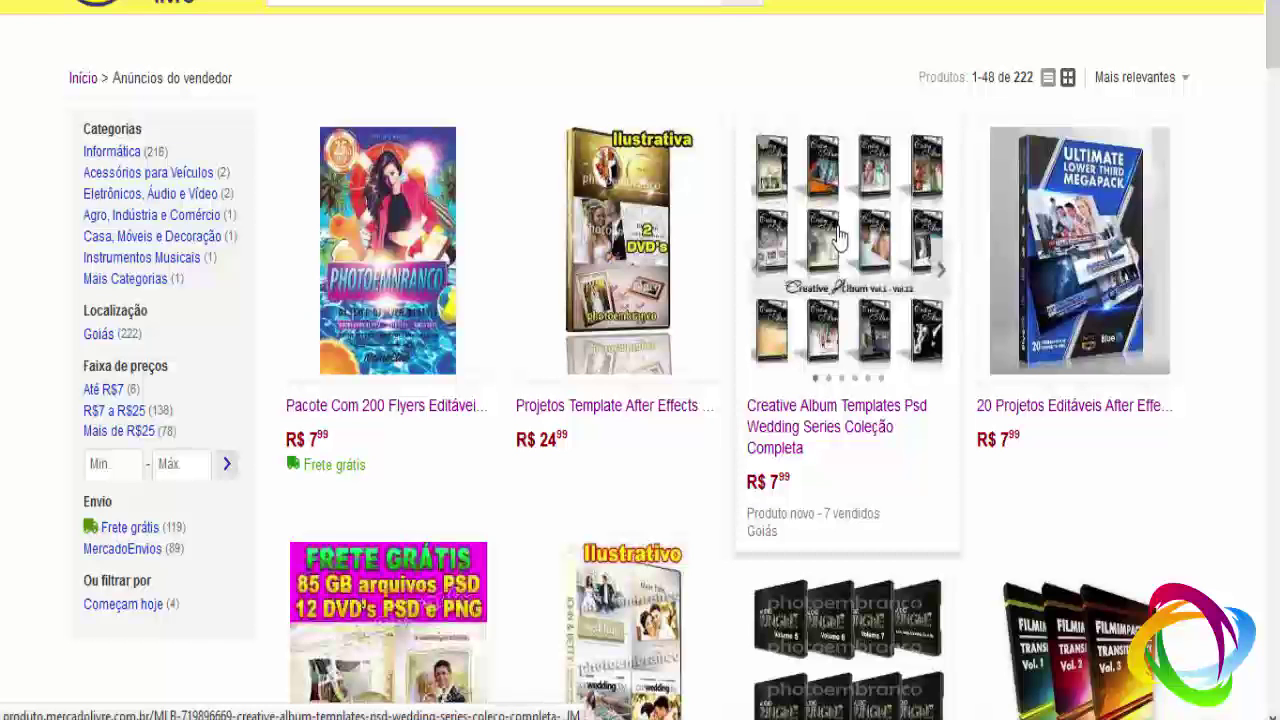
- Browse the first rows of the seller's product grid, inspecting individual template cards
{"action": "scroll", "coordinate": [951, 274], "scroll_direction": "down", "scroll_amount": 1}
{"action": "scroll", "coordinate": [1137, 320], "scroll_direction": "up", "scroll_amount": 1}
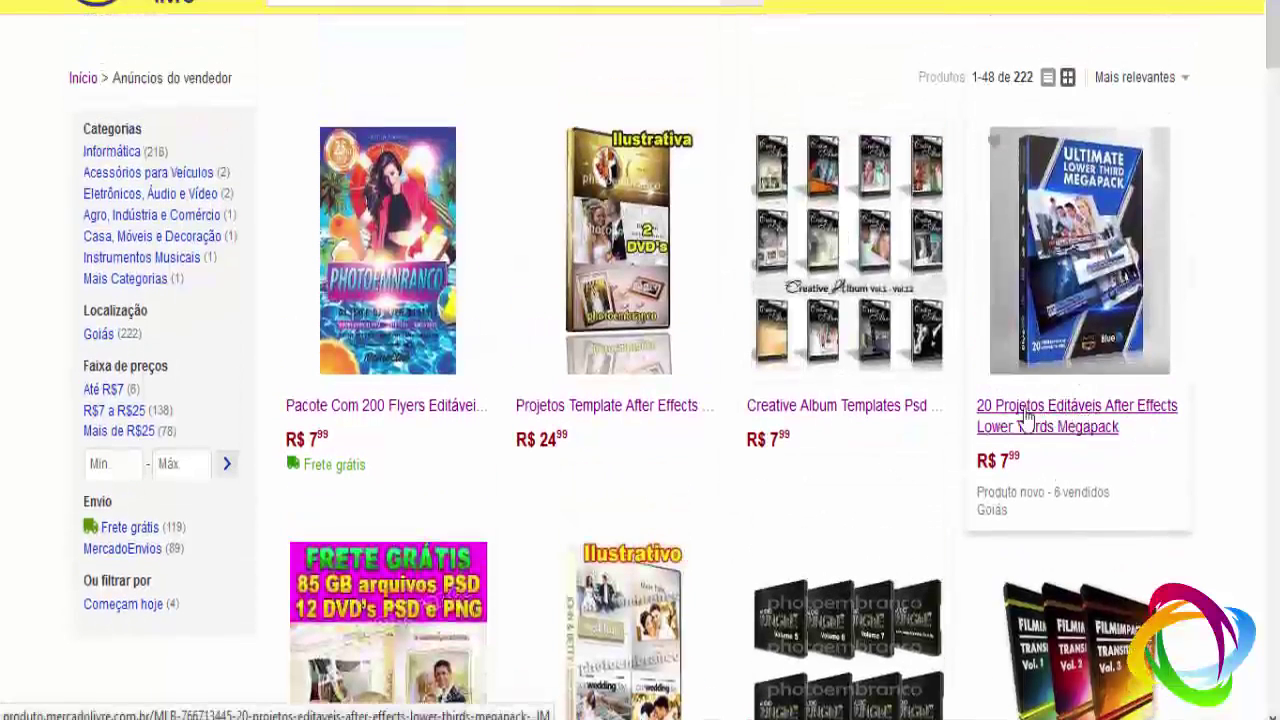
{"action": "scroll", "coordinate": [1074, 366], "scroll_direction": "down", "scroll_amount": 4}
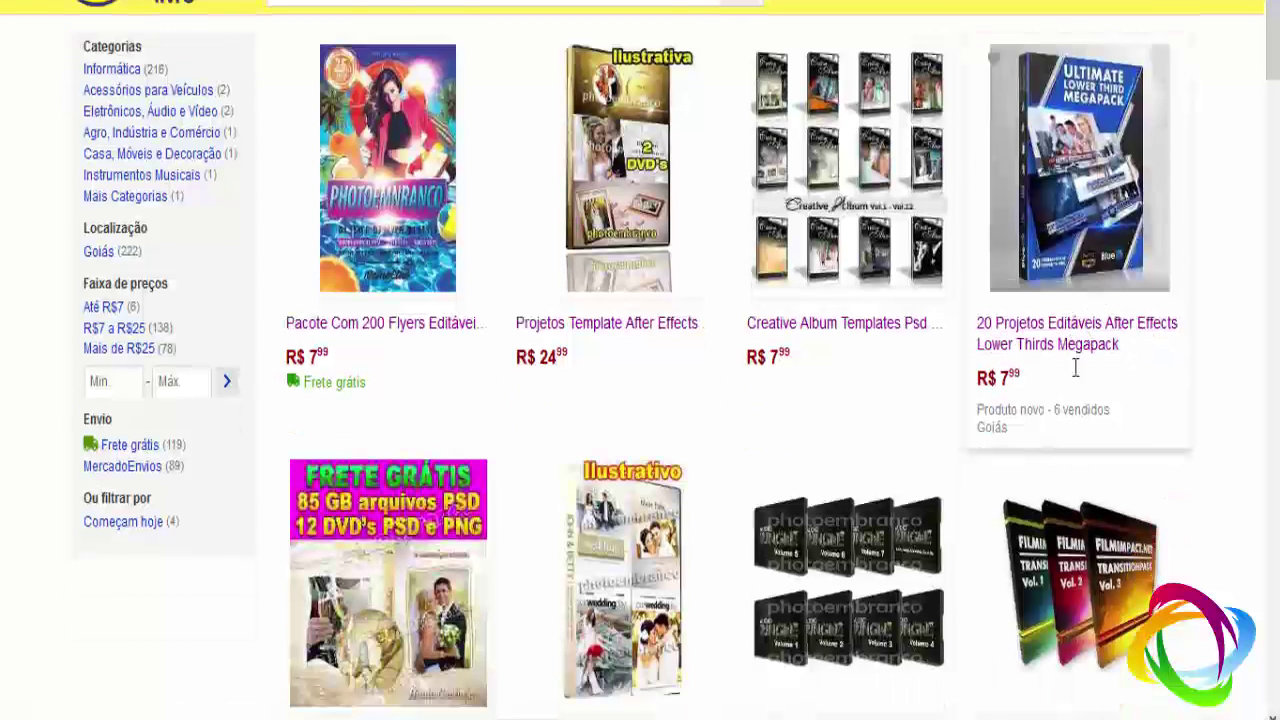
{"action": "mouse_move", "coordinate": [388, 300]}
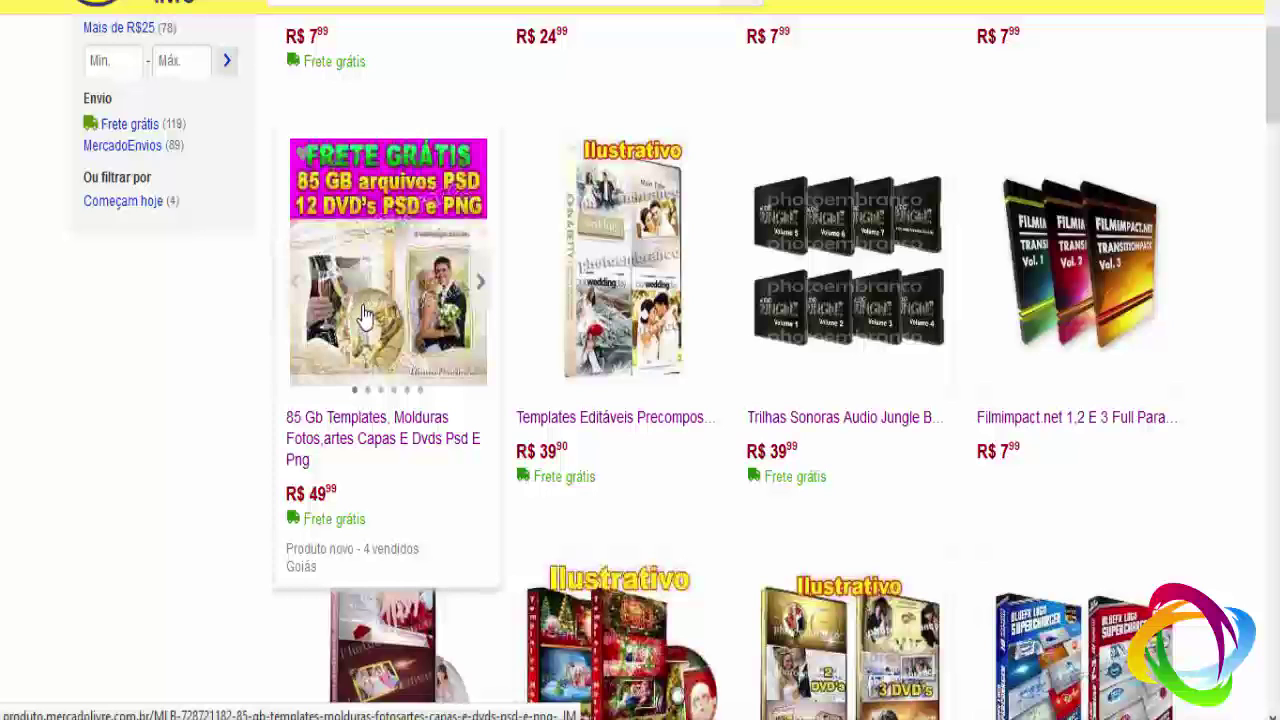
{"action": "mouse_move", "coordinate": [886, 280]}
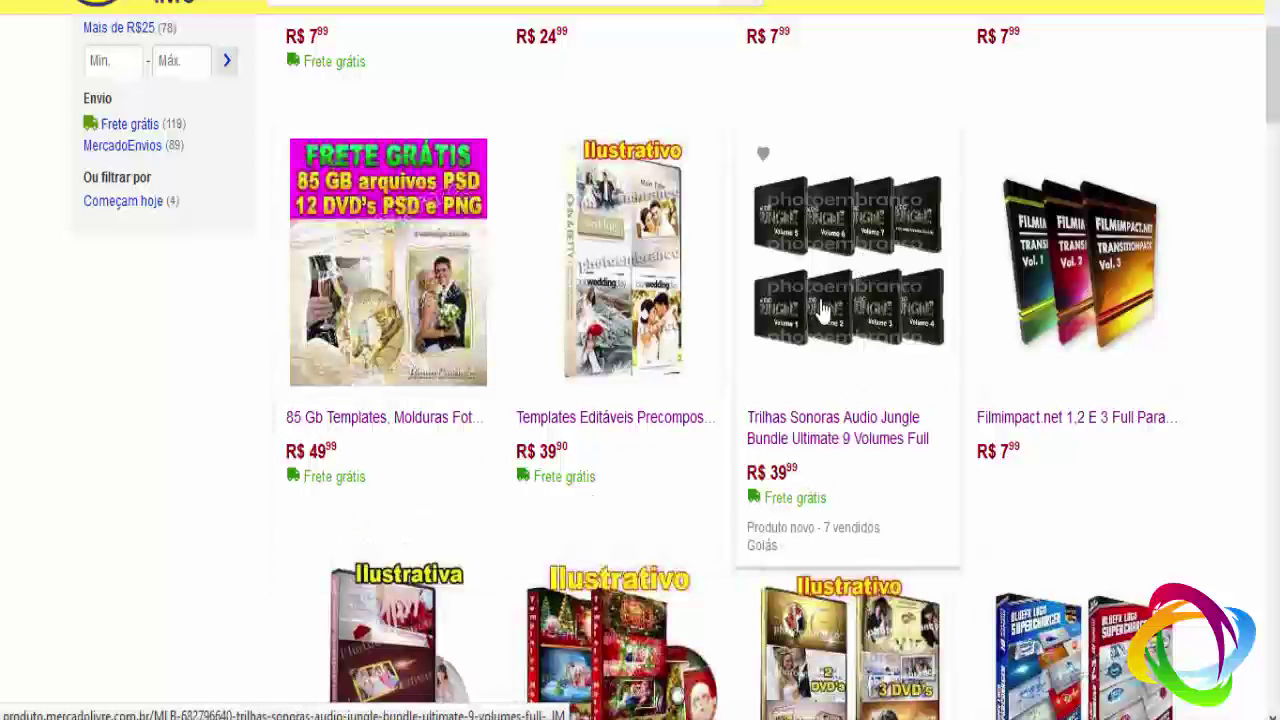
{"action": "scroll", "coordinate": [358, 388], "scroll_direction": "down", "scroll_amount": 3}
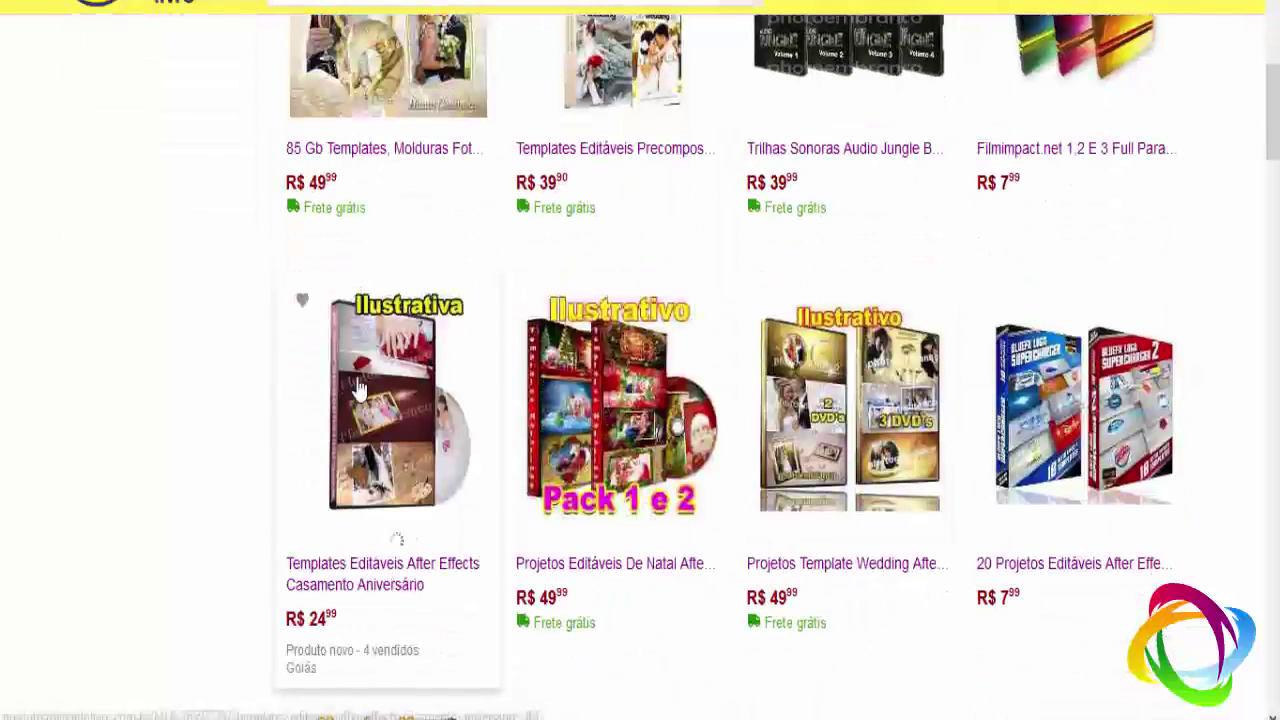
{"action": "scroll", "coordinate": [372, 375], "scroll_direction": "down", "scroll_amount": 2}
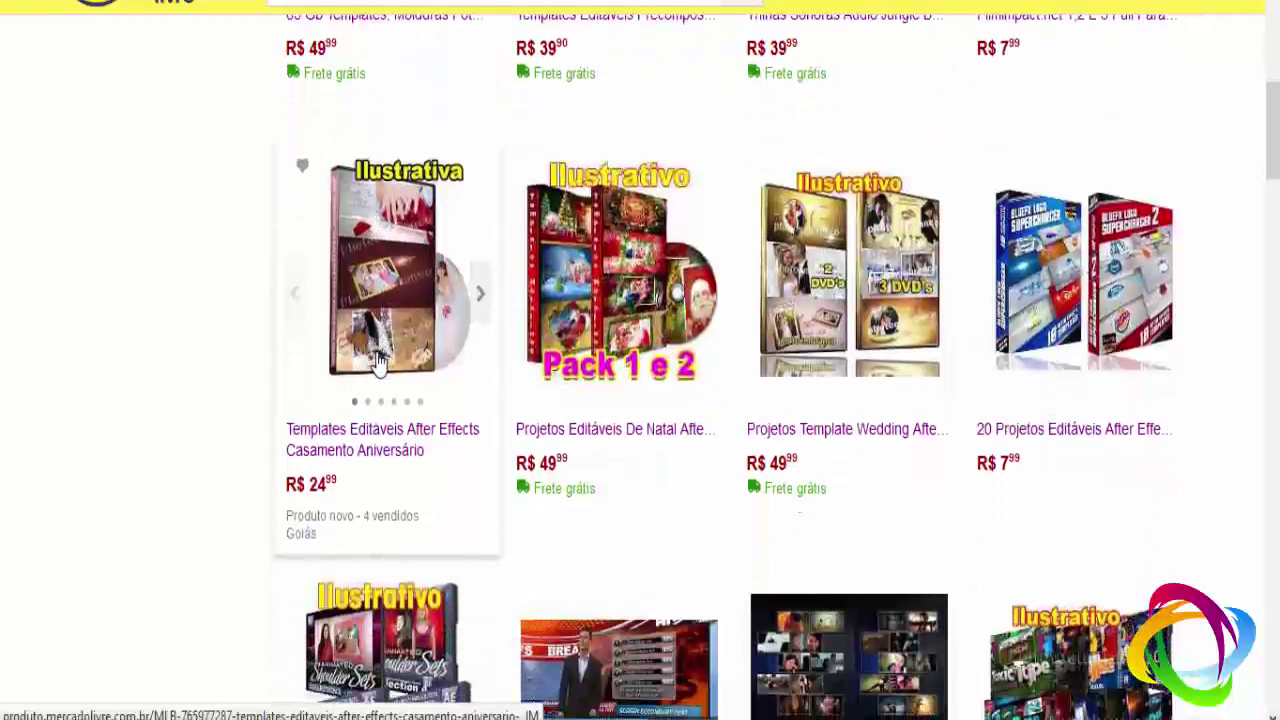
{"action": "mouse_move", "coordinate": [1095, 315]}
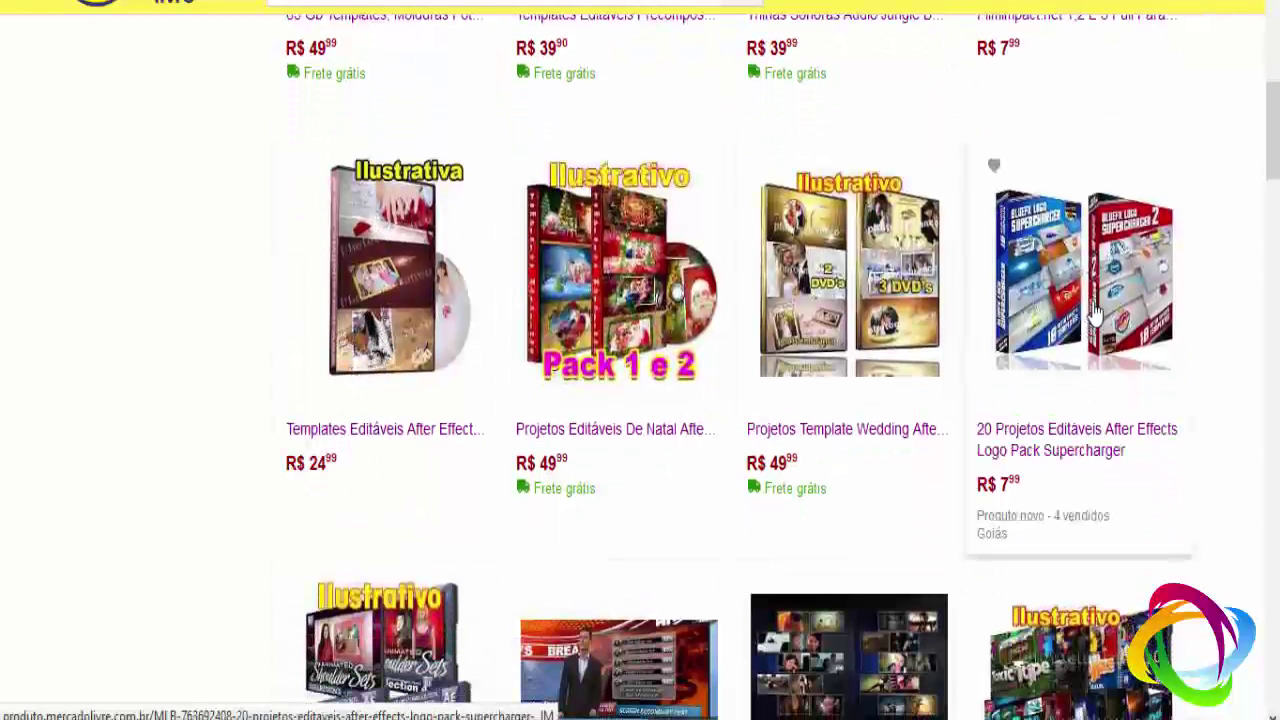
{"action": "scroll", "coordinate": [234, 337], "scroll_direction": "down", "scroll_amount": 2}
{"action": "scroll", "coordinate": [249, 334], "scroll_direction": "down", "scroll_amount": 3}
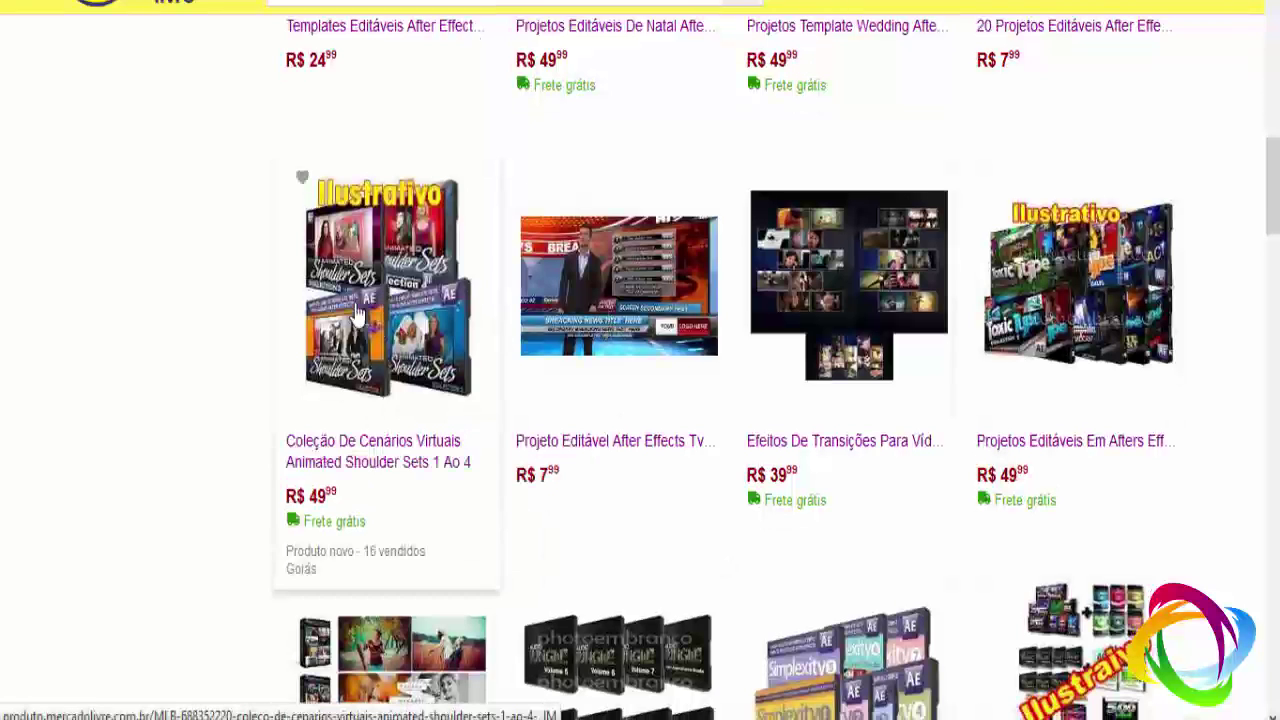
- Inspect more product cards and scroll further down the seller's catalogue
{"action": "mouse_move", "coordinate": [683, 365]}
{"action": "mouse_move", "coordinate": [1120, 380]}
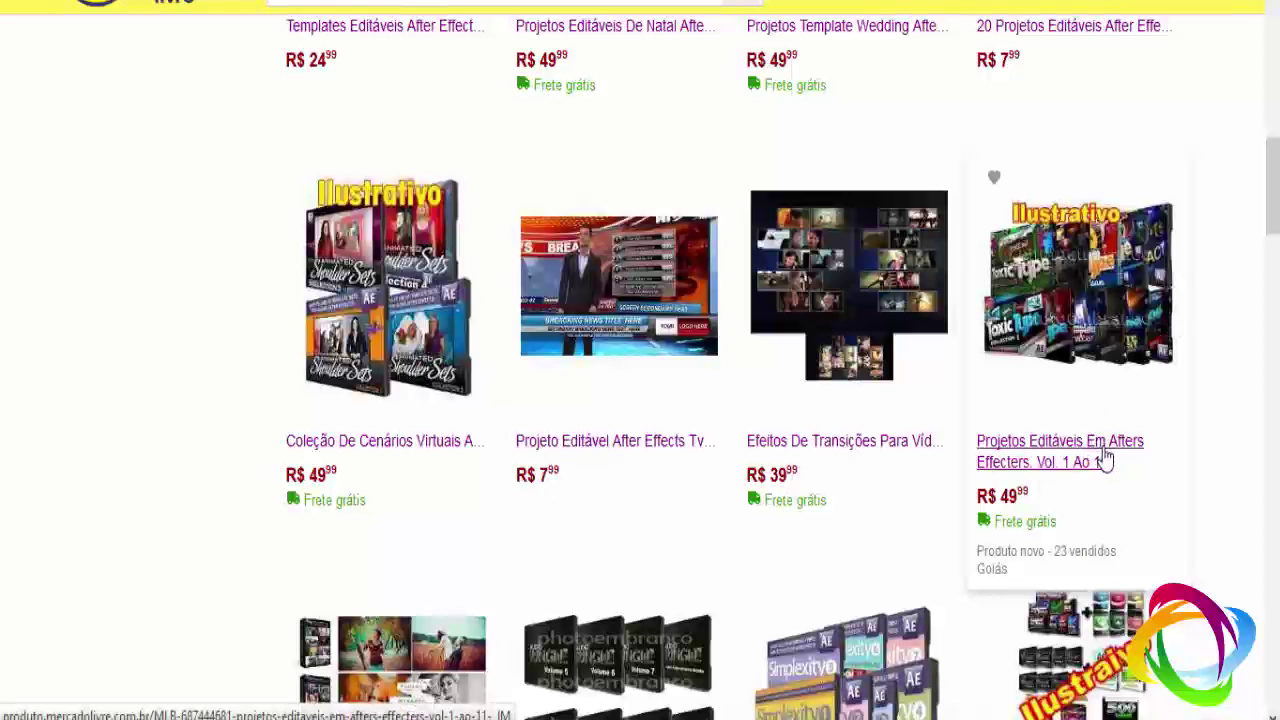
{"action": "scroll", "coordinate": [1100, 440], "scroll_direction": "down", "scroll_amount": 3}
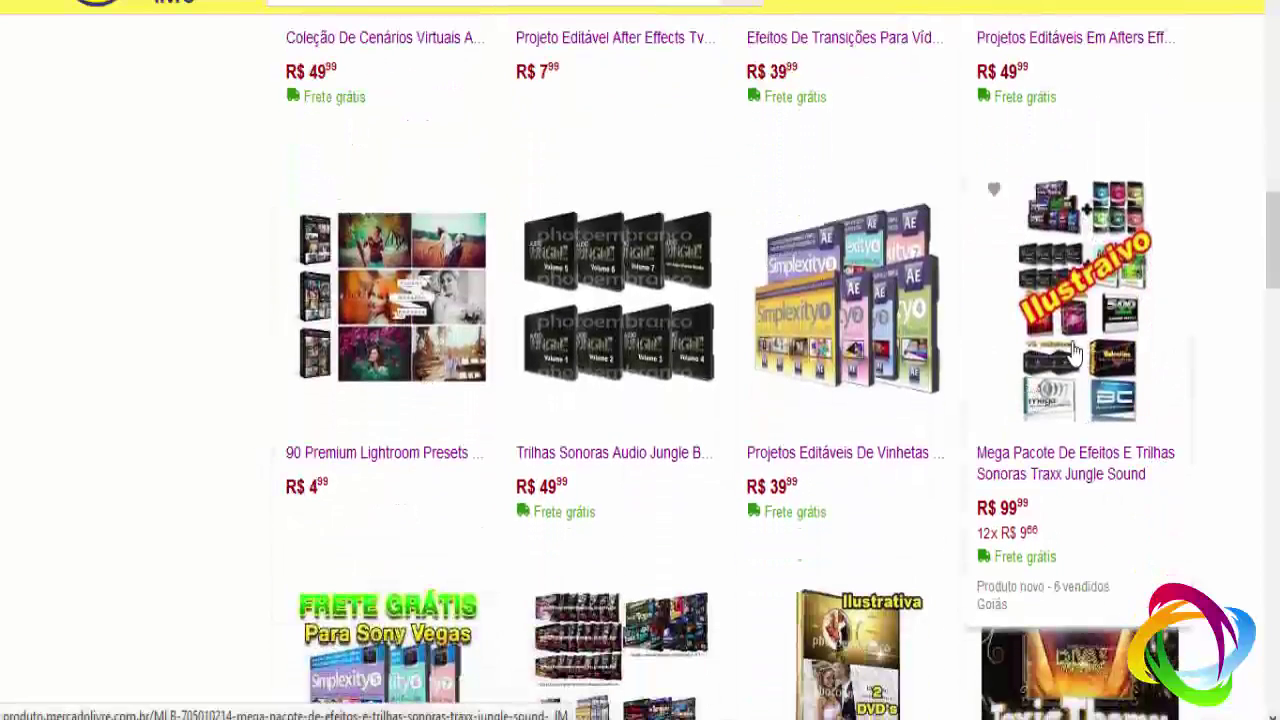
{"action": "scroll", "coordinate": [670, 390], "scroll_direction": "down", "scroll_amount": 3}
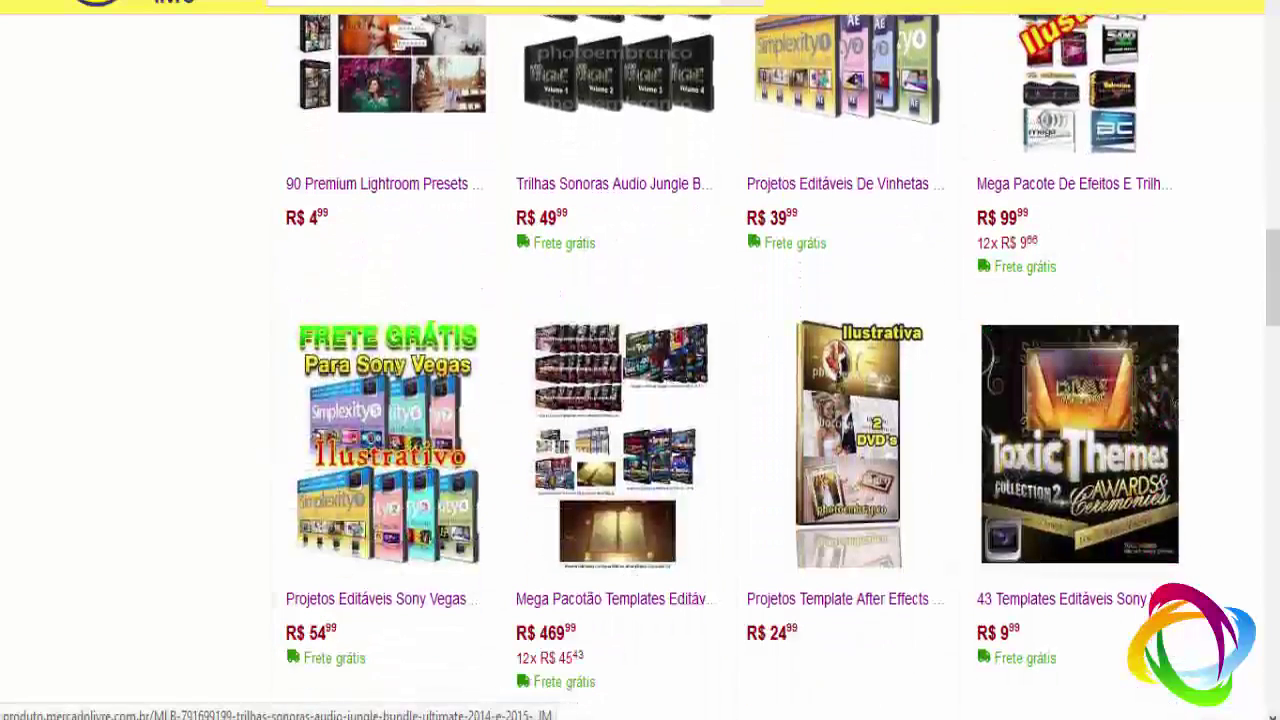
{"action": "scroll", "coordinate": [610, 250], "scroll_direction": "up", "scroll_amount": 5}
{"action": "scroll", "coordinate": [603, 312], "scroll_direction": "up", "scroll_amount": 2}
{"action": "scroll", "coordinate": [600, 314], "scroll_direction": "down", "scroll_amount": 5}
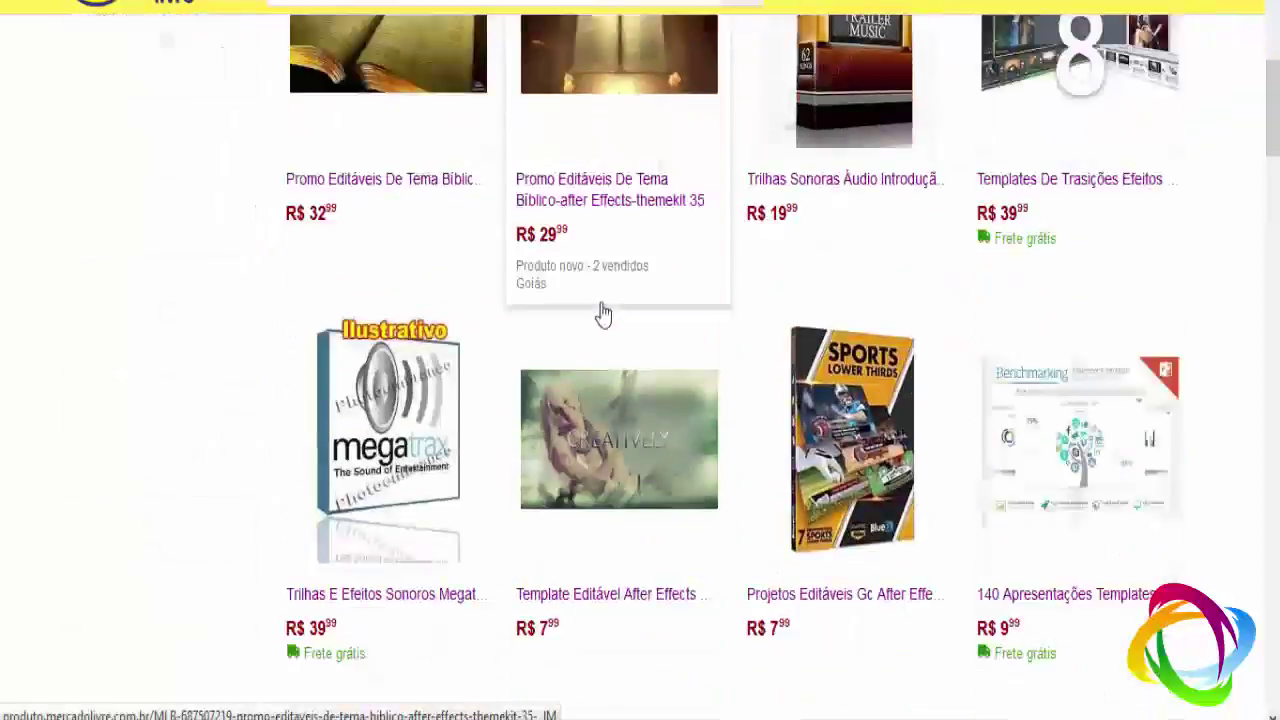
{"action": "scroll", "coordinate": [600, 314], "scroll_direction": "down", "scroll_amount": 5}
{"action": "scroll", "coordinate": [597, 314], "scroll_direction": "down", "scroll_amount": 5}
{"action": "scroll", "coordinate": [597, 314], "scroll_direction": "down", "scroll_amount": 5}
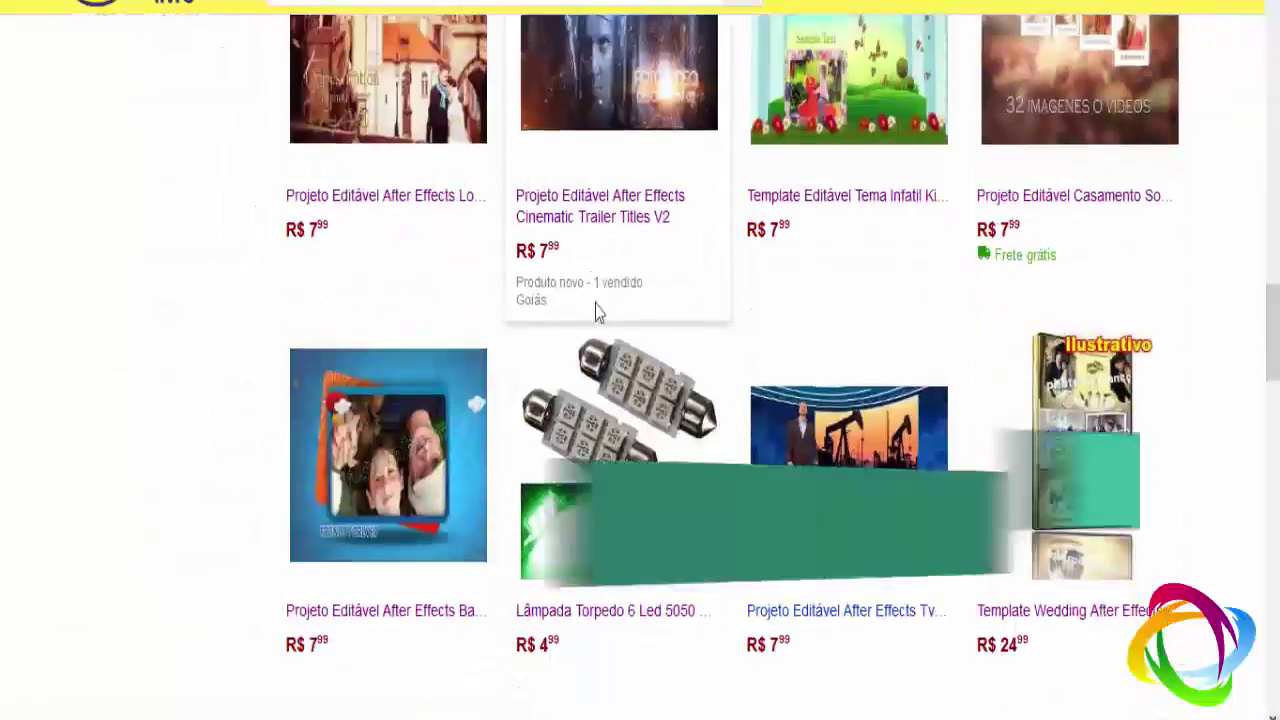
{"action": "scroll", "coordinate": [597, 314], "scroll_direction": "down", "scroll_amount": 2}
{"action": "scroll", "coordinate": [597, 314], "scroll_direction": "down", "scroll_amount": 5}
{"action": "scroll", "coordinate": [597, 312], "scroll_direction": "down", "scroll_amount": 2}
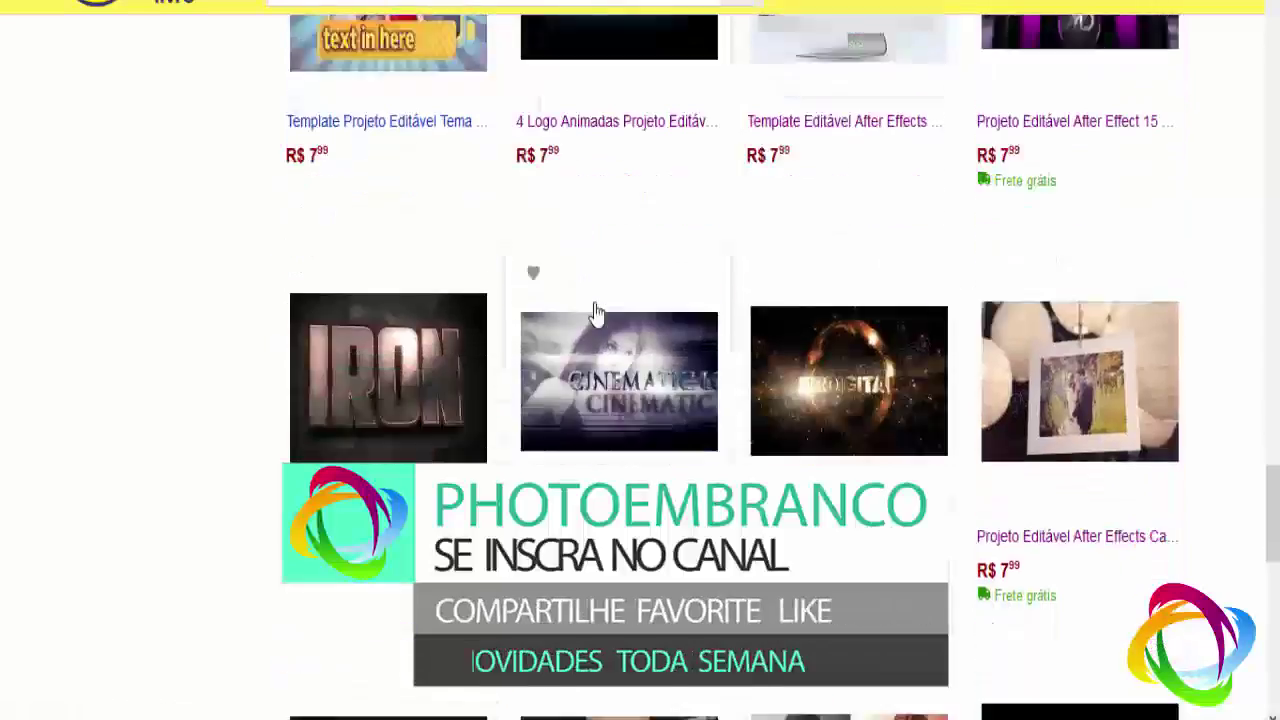
{"action": "scroll", "coordinate": [597, 310], "scroll_direction": "down", "scroll_amount": 5}
{"action": "scroll", "coordinate": [597, 310], "scroll_direction": "up", "scroll_amount": 5}
{"action": "scroll", "coordinate": [597, 310], "scroll_direction": "up", "scroll_amount": 2}
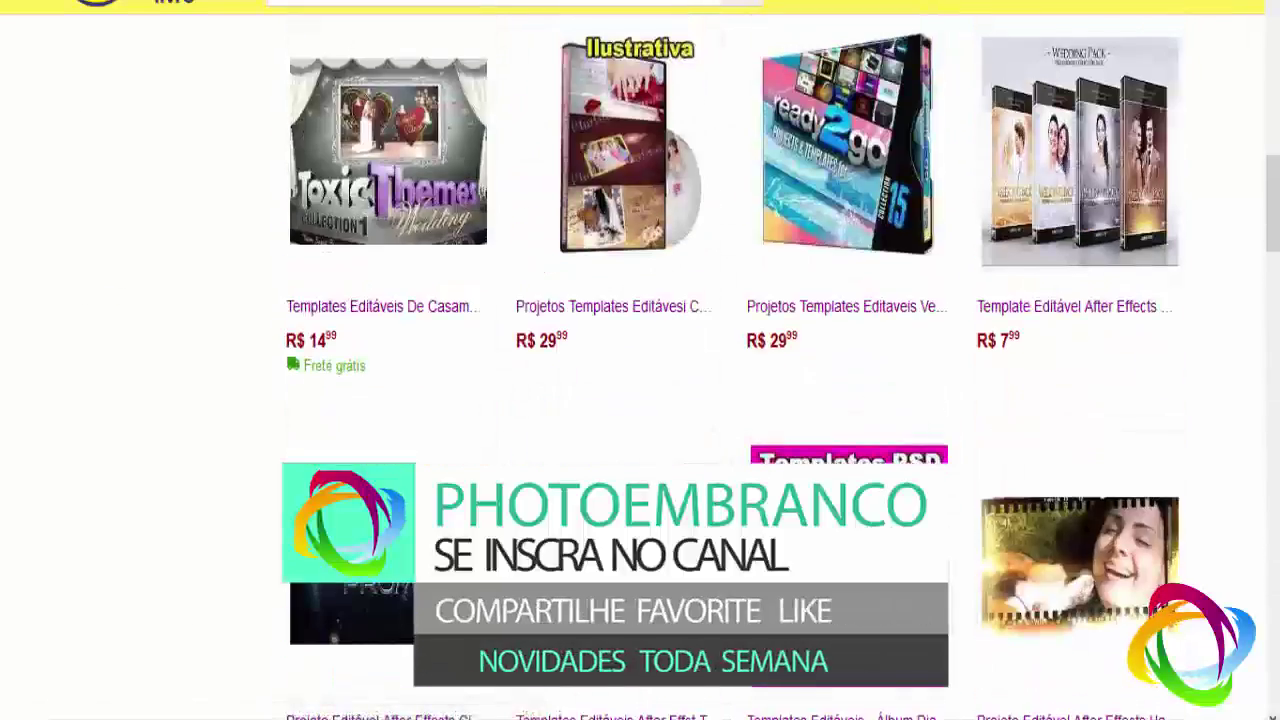
{"action": "scroll", "coordinate": [620, 280], "scroll_direction": "up", "scroll_amount": 4}
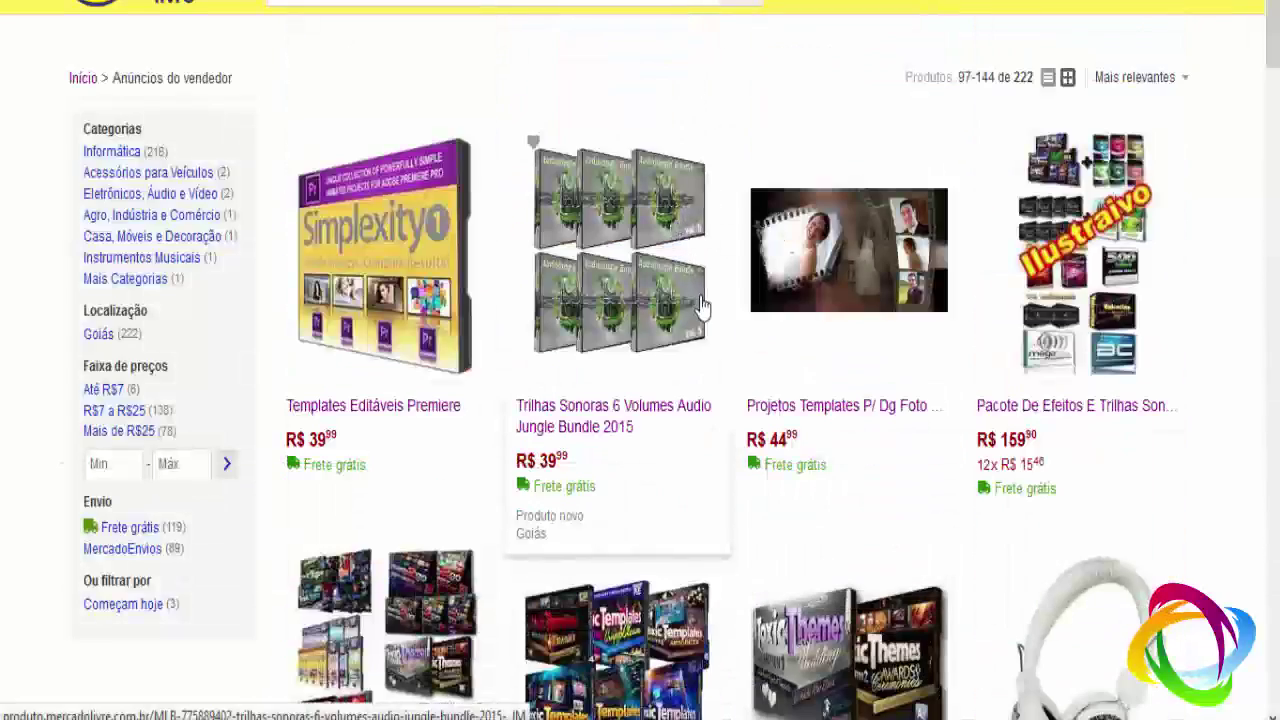
- Scroll down through the After Effects template results, briefly back up, then down again
{"action": "scroll", "coordinate": [693, 358], "scroll_direction": "down", "scroll_amount": 1}
{"action": "scroll", "coordinate": [691, 365], "scroll_direction": "down", "scroll_amount": 3}
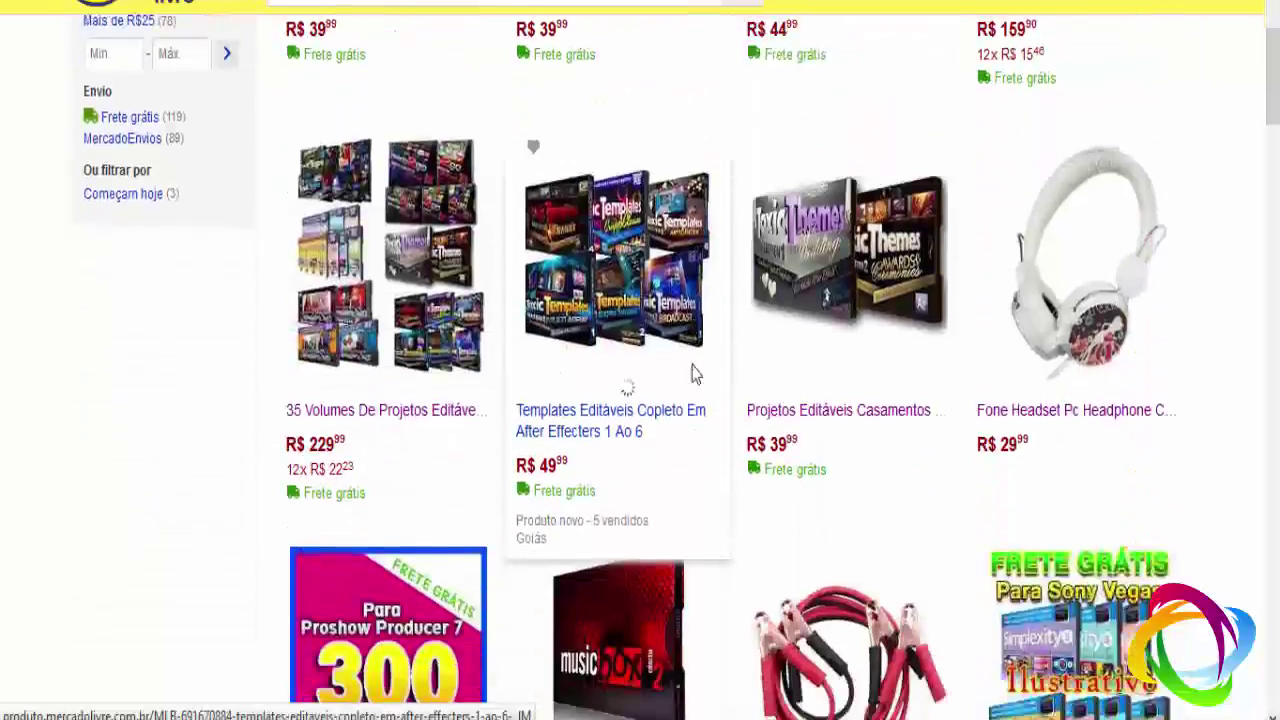
{"action": "scroll", "coordinate": [691, 371], "scroll_direction": "down", "scroll_amount": 2}
{"action": "scroll", "coordinate": [757, 466], "scroll_direction": "down", "scroll_amount": 5}
{"action": "scroll", "coordinate": [757, 471], "scroll_direction": "down", "scroll_amount": 4}
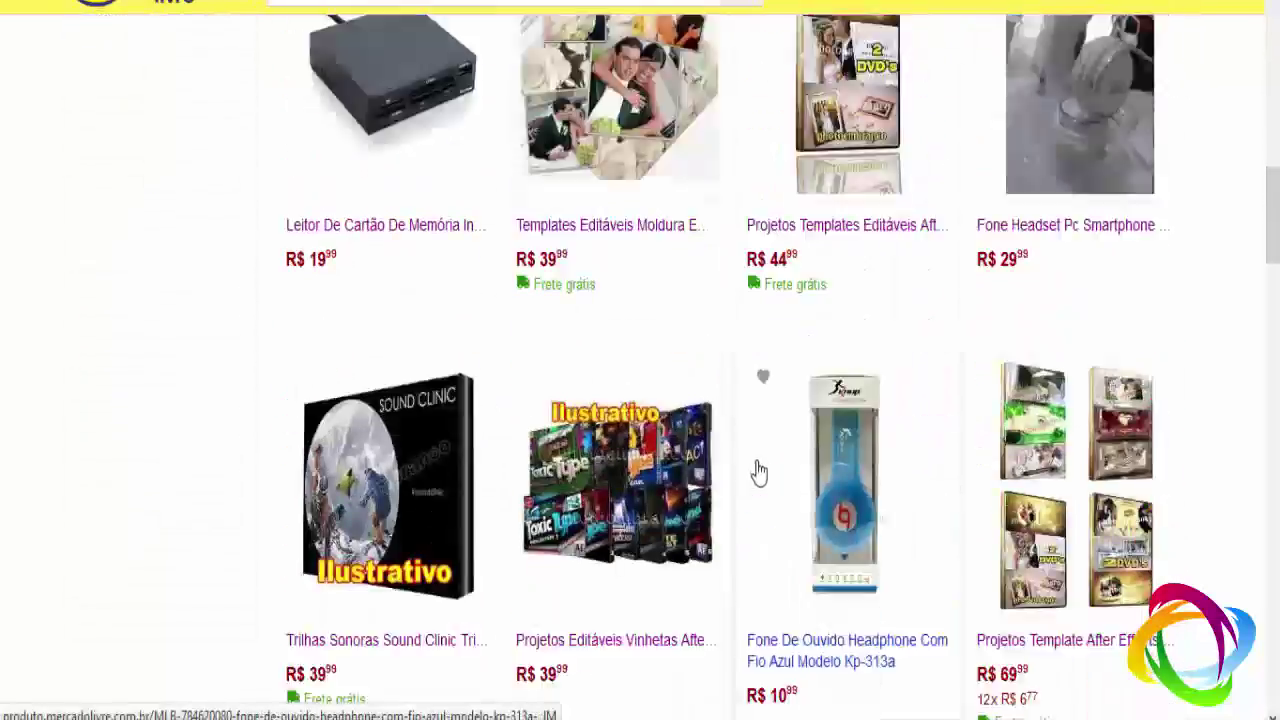
{"action": "scroll", "coordinate": [754, 477], "scroll_direction": "up", "scroll_amount": 5}
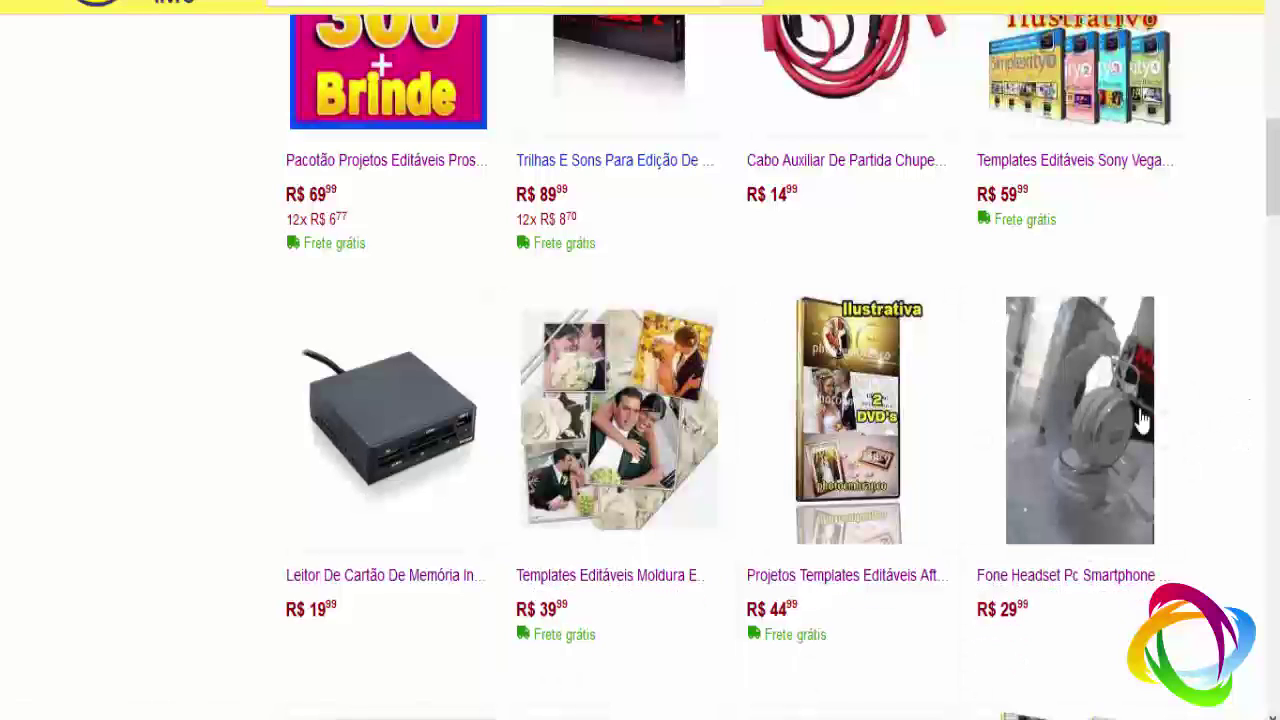
{"action": "scroll", "coordinate": [717, 457], "scroll_direction": "up", "scroll_amount": 4}
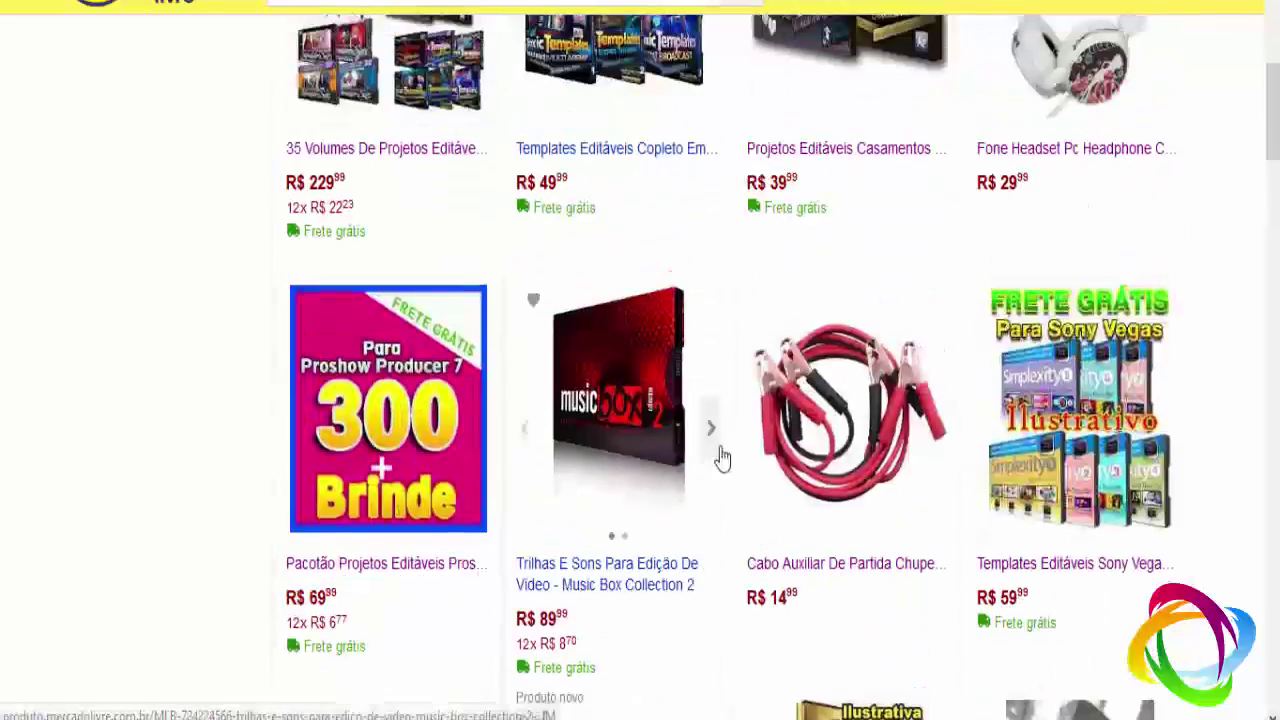
{"action": "scroll", "coordinate": [617, 418], "scroll_direction": "up", "scroll_amount": 7}
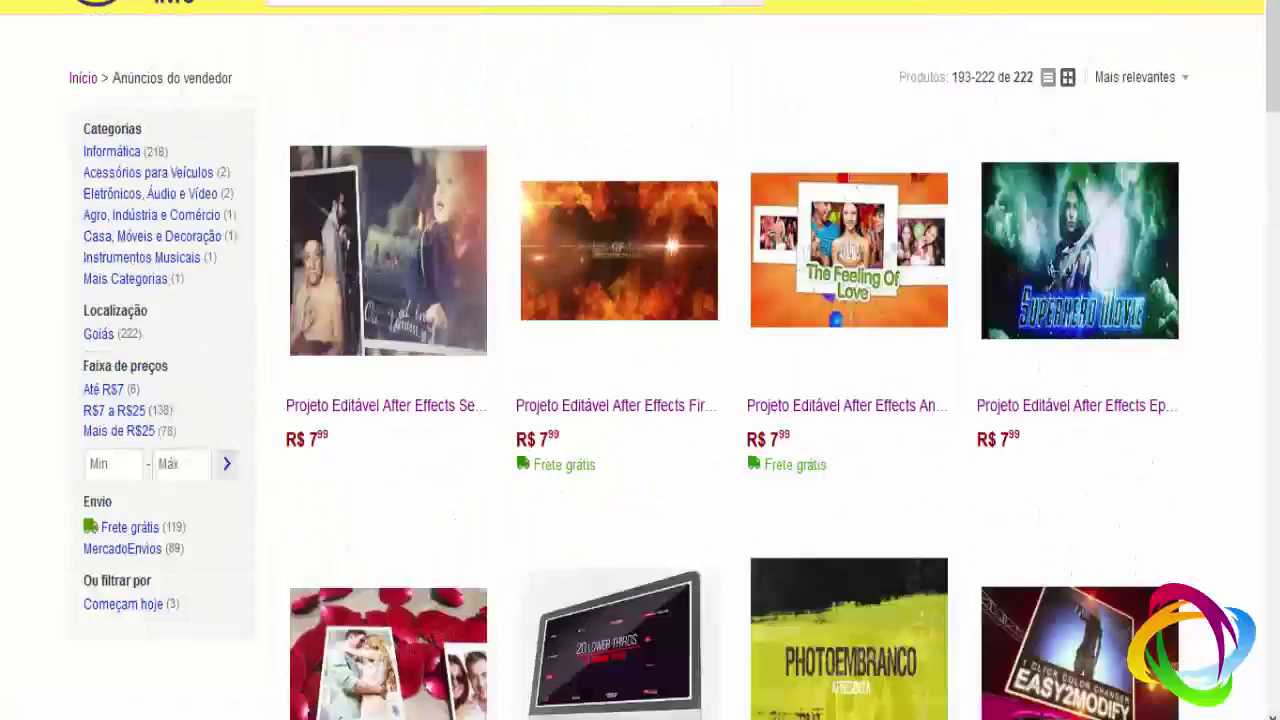
{"action": "scroll", "coordinate": [779, 218], "scroll_direction": "down", "scroll_amount": 5}
{"action": "scroll", "coordinate": [781, 240], "scroll_direction": "down", "scroll_amount": 4}
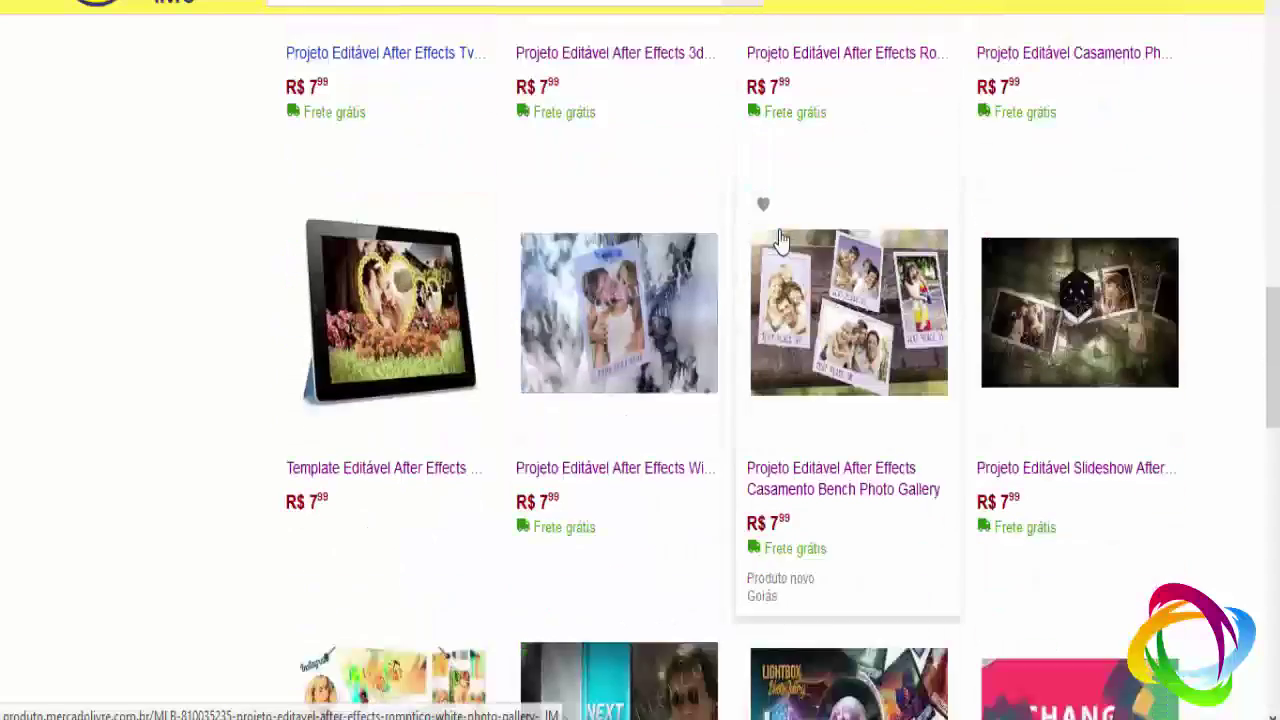
{"action": "scroll", "coordinate": [781, 240], "scroll_direction": "down", "scroll_amount": 4}
{"action": "scroll", "coordinate": [781, 240], "scroll_direction": "down", "scroll_amount": 1}
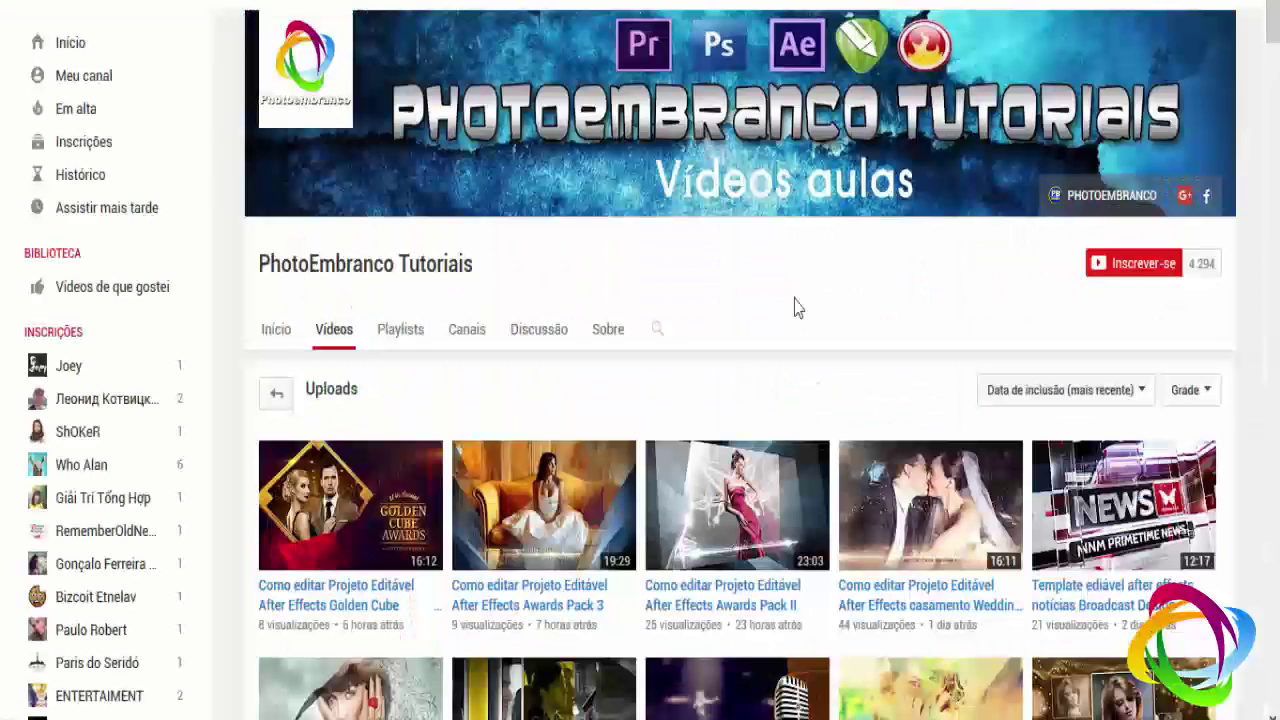
{"action": "scroll", "coordinate": [785, 337], "scroll_direction": "down", "scroll_amount": 2}
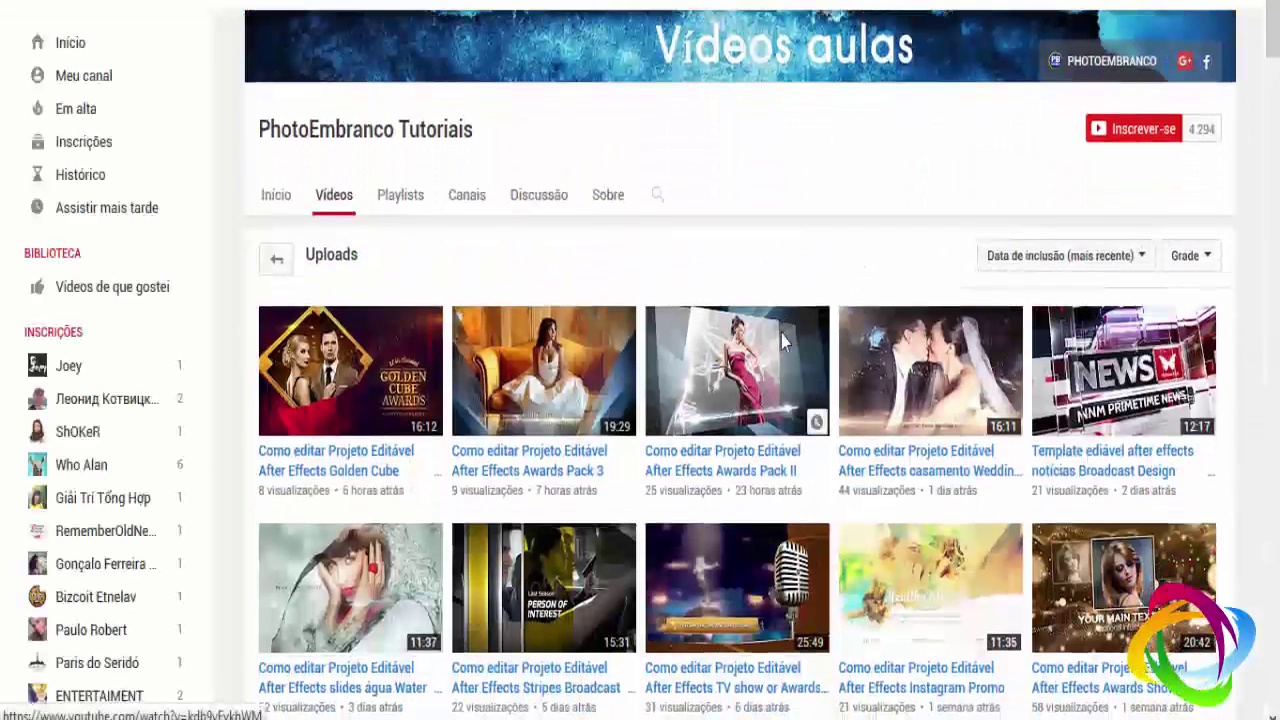
{"action": "scroll", "coordinate": [781, 334], "scroll_direction": "down", "scroll_amount": 2}
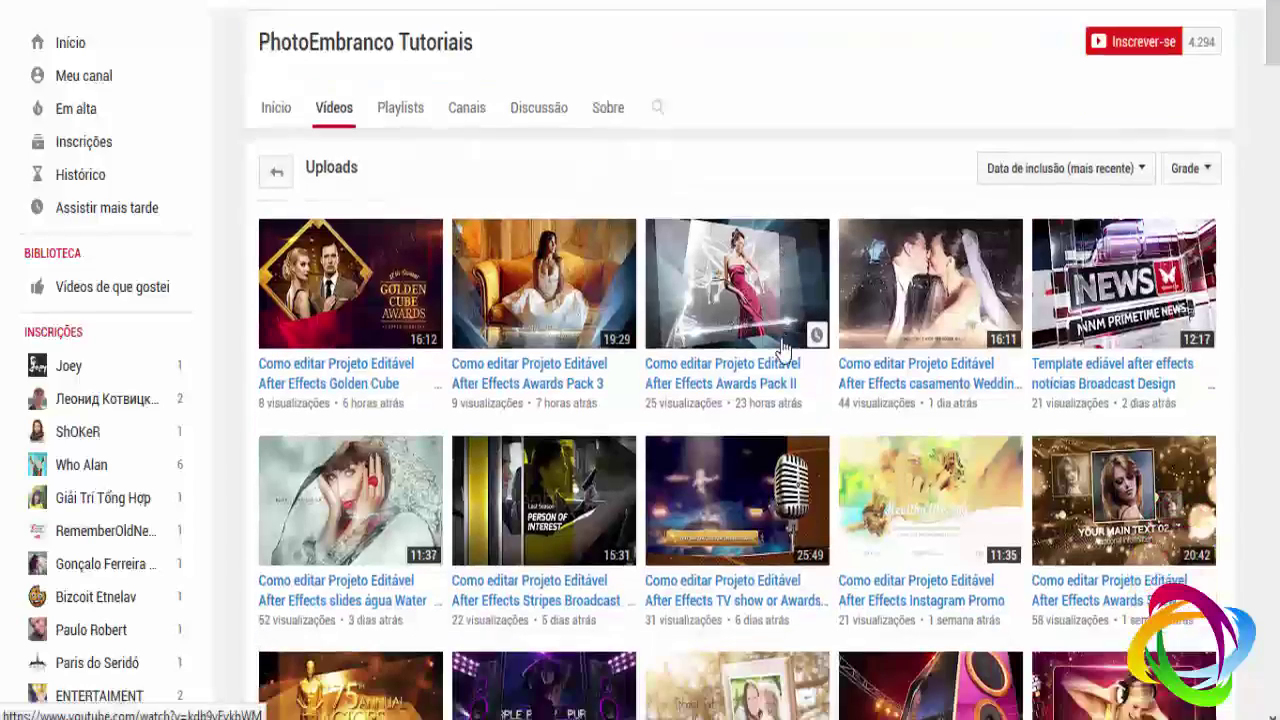
{"action": "scroll", "coordinate": [770, 485], "scroll_direction": "down", "scroll_amount": 2}
{"action": "scroll", "coordinate": [770, 485], "scroll_direction": "down", "scroll_amount": 2}
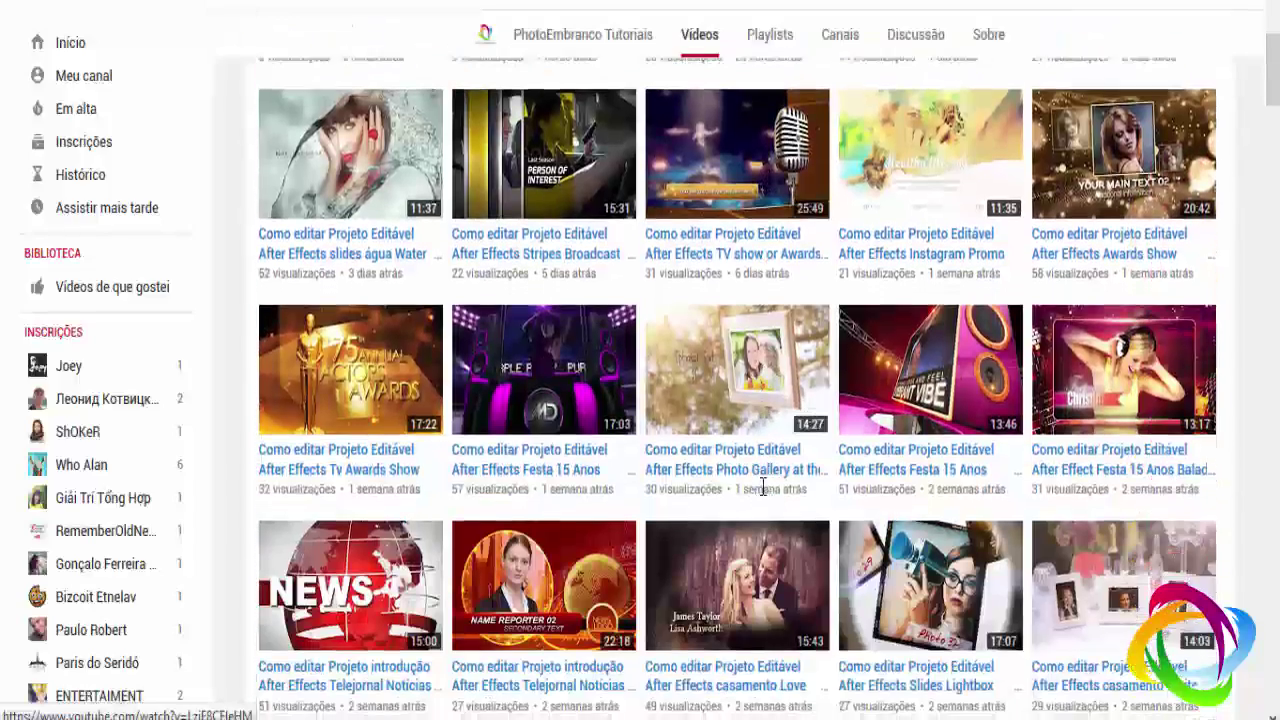
{"action": "scroll", "coordinate": [765, 492], "scroll_direction": "down", "scroll_amount": 6}
{"action": "scroll", "coordinate": [760, 500], "scroll_direction": "down", "scroll_amount": 1}
{"action": "scroll", "coordinate": [760, 500], "scroll_direction": "down", "scroll_amount": 5}
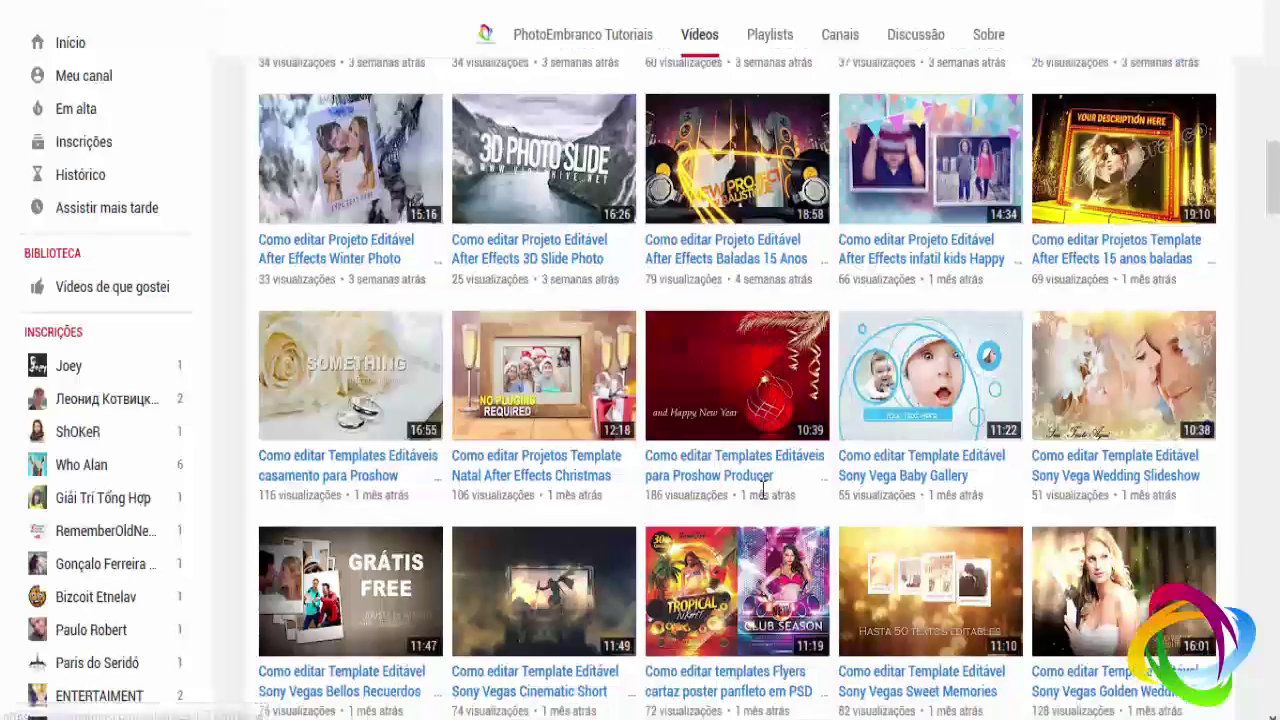
{"action": "scroll", "coordinate": [765, 490], "scroll_direction": "down", "scroll_amount": 4}
{"action": "scroll", "coordinate": [762, 503], "scroll_direction": "down", "scroll_amount": 1}
{"action": "scroll", "coordinate": [762, 503], "scroll_direction": "down", "scroll_amount": 2}
{"action": "scroll", "coordinate": [762, 505], "scroll_direction": "down", "scroll_amount": 2}
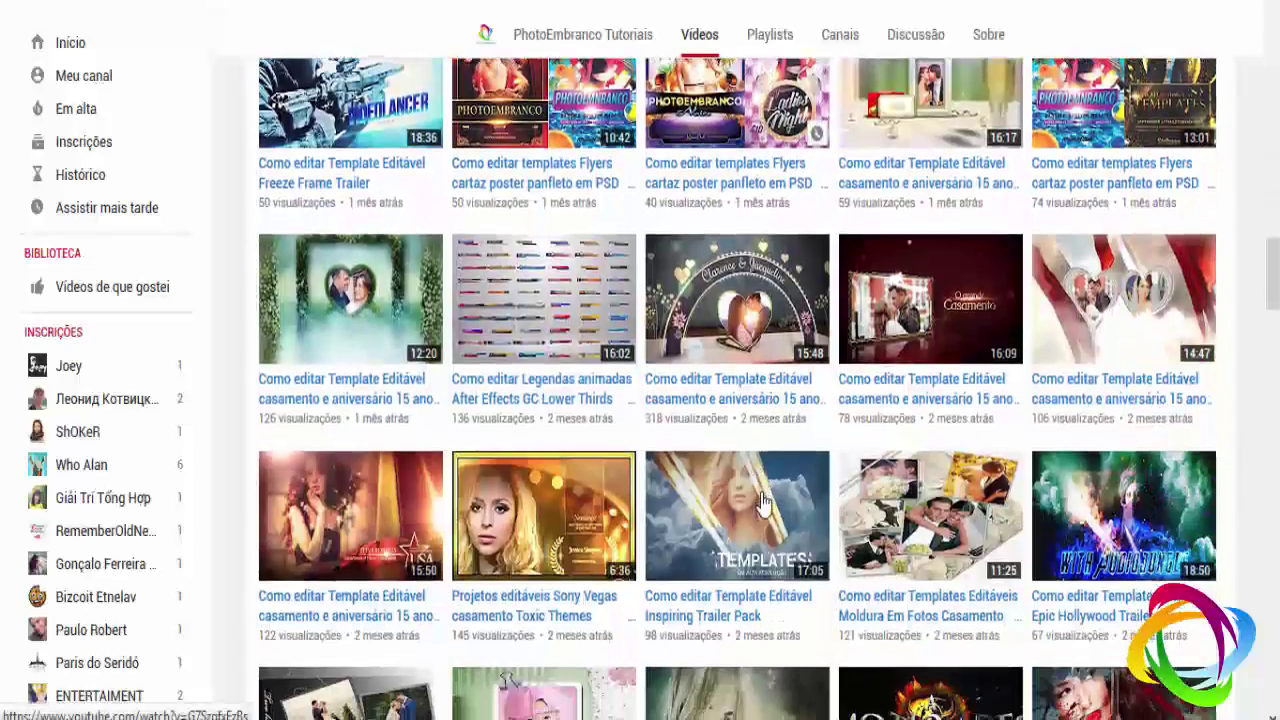
{"action": "scroll", "coordinate": [760, 508], "scroll_direction": "down", "scroll_amount": 8}
{"action": "scroll", "coordinate": [760, 508], "scroll_direction": "up", "scroll_amount": 20}
{"action": "scroll", "coordinate": [750, 480], "scroll_direction": "up", "scroll_amount": 8}
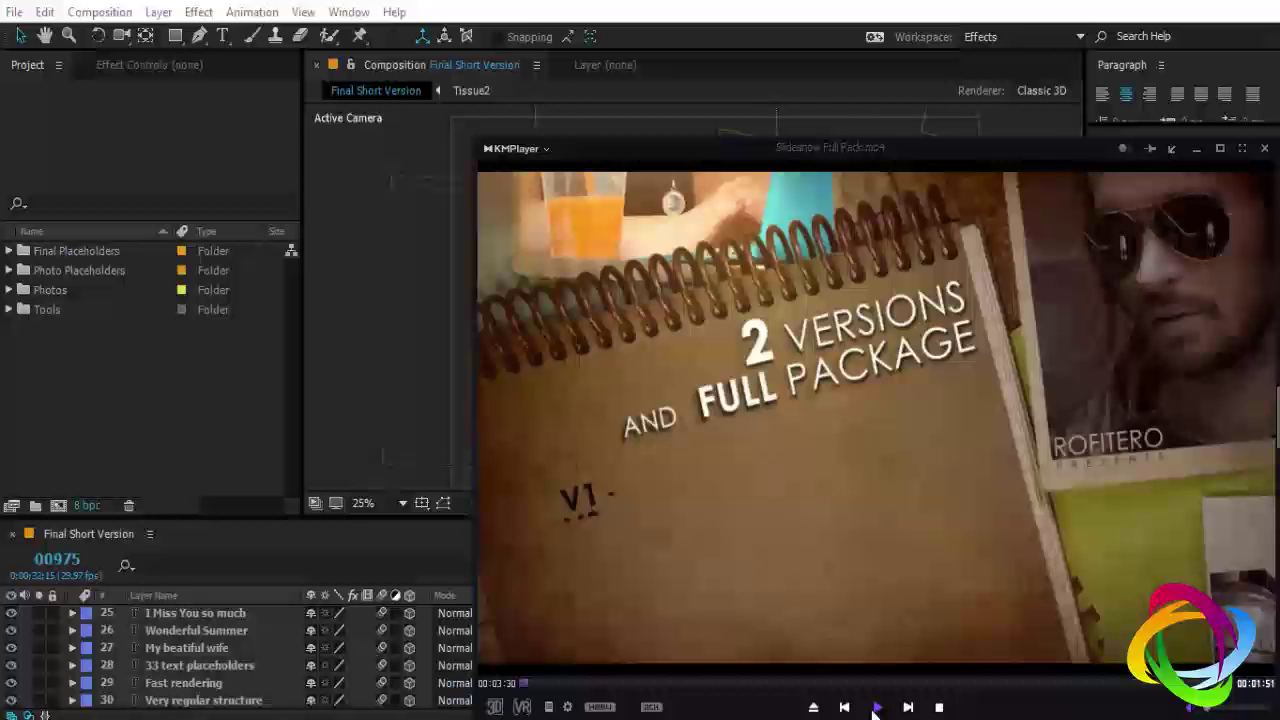
- Play 'Slideshow Full Pack.mp4' in KMPlayer for about 20 seconds, then pause it
{"action": "left_click", "coordinate": [876, 706]}
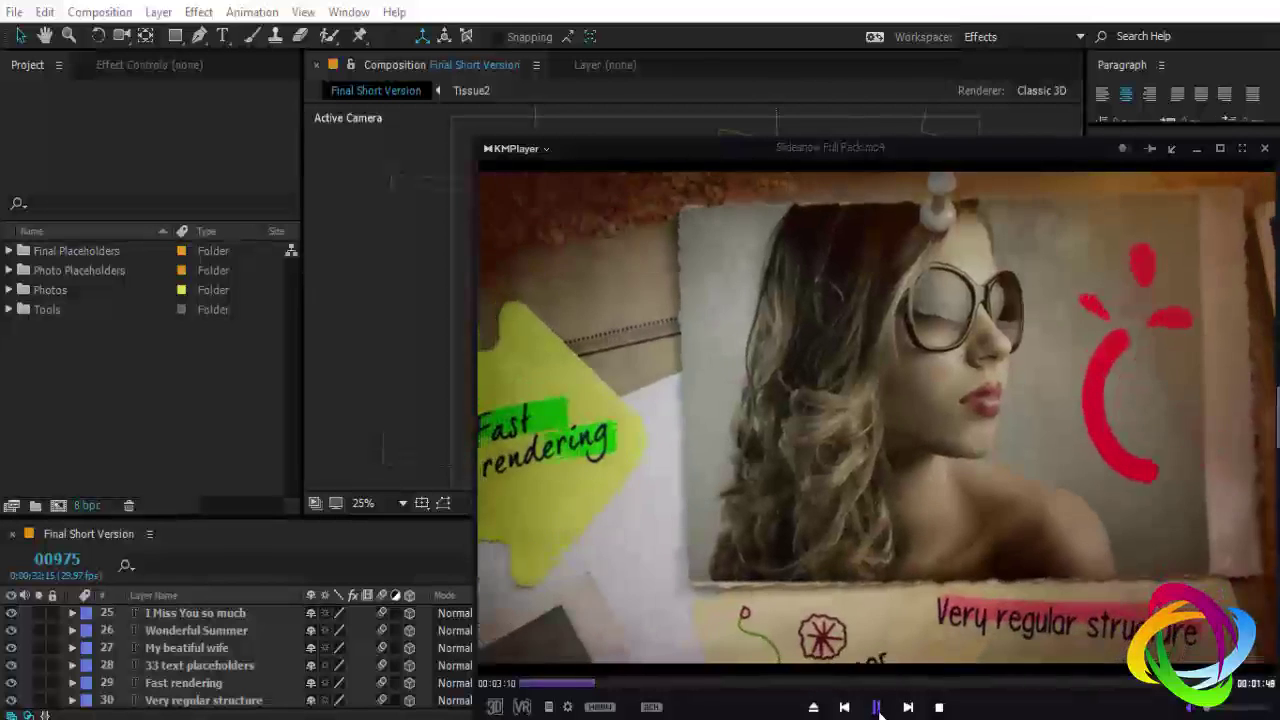
{"action": "left_click", "coordinate": [877, 707]}
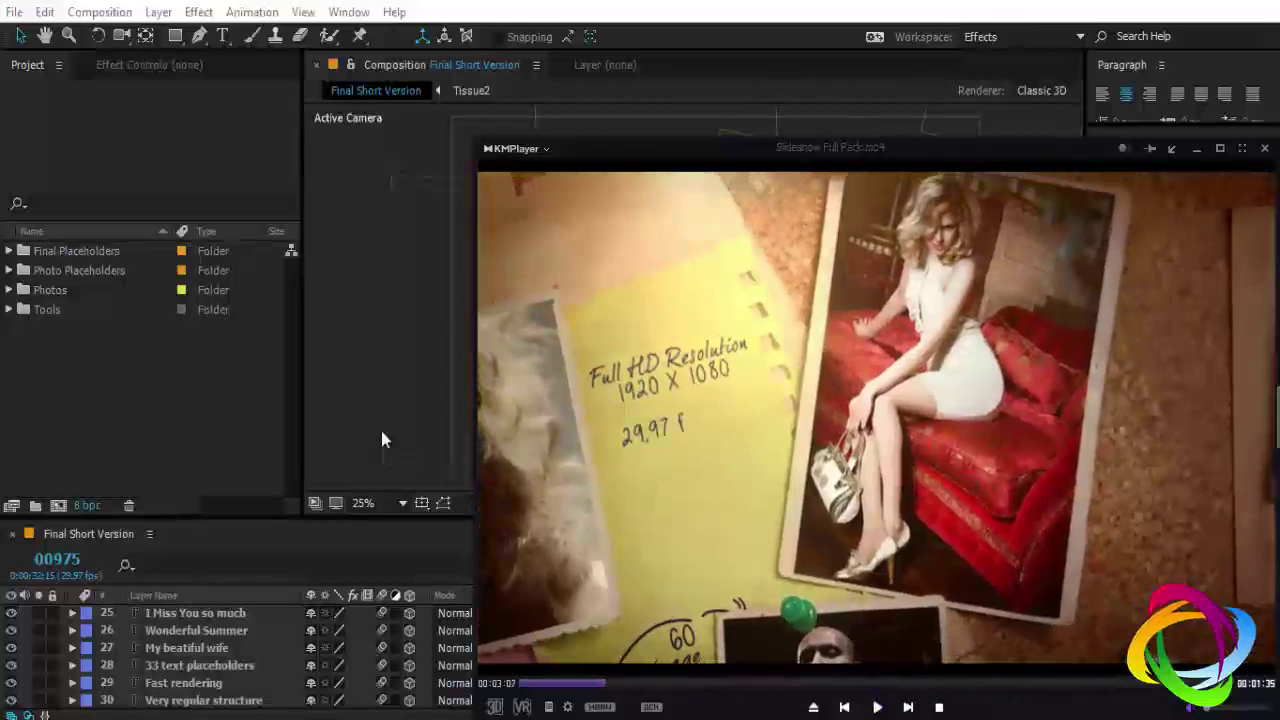
- Return to After Effects, expand Final Placeholders, open Final Short Version, and select Final Long Version
{"action": "left_click", "coordinate": [196, 352]}
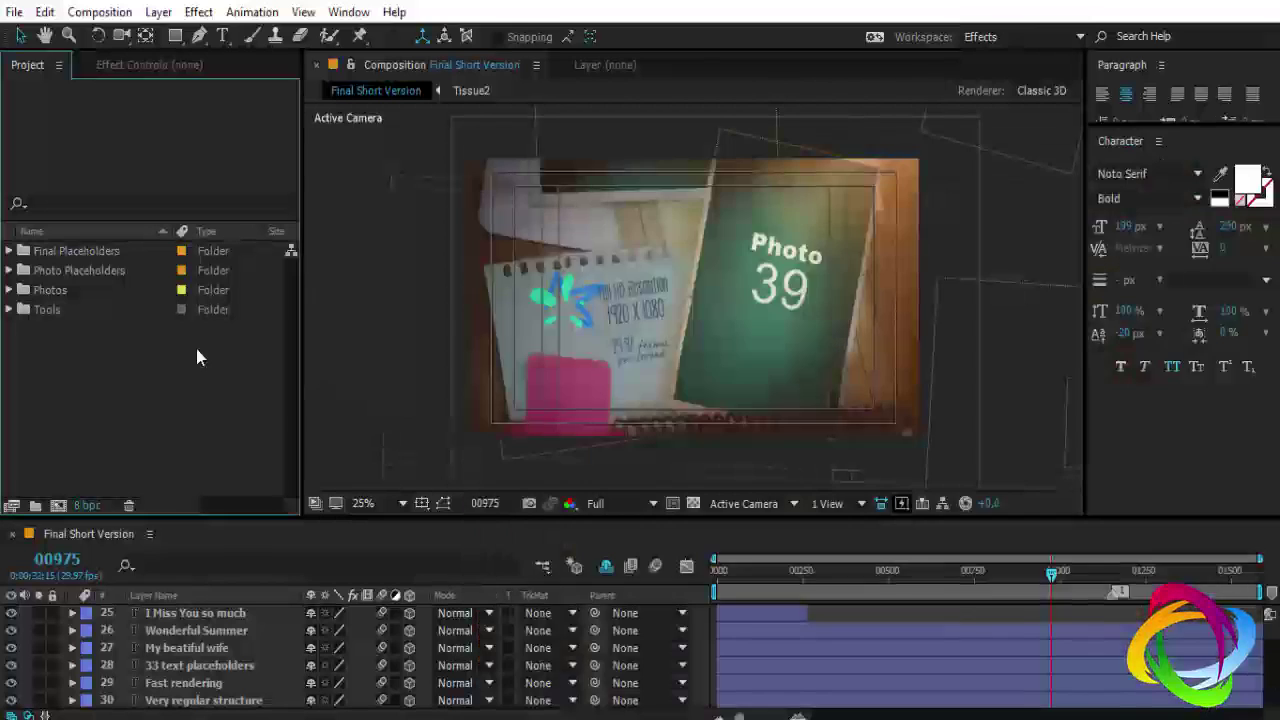
{"action": "left_click", "coordinate": [64, 293]}
{"action": "left_click", "coordinate": [66, 348]}
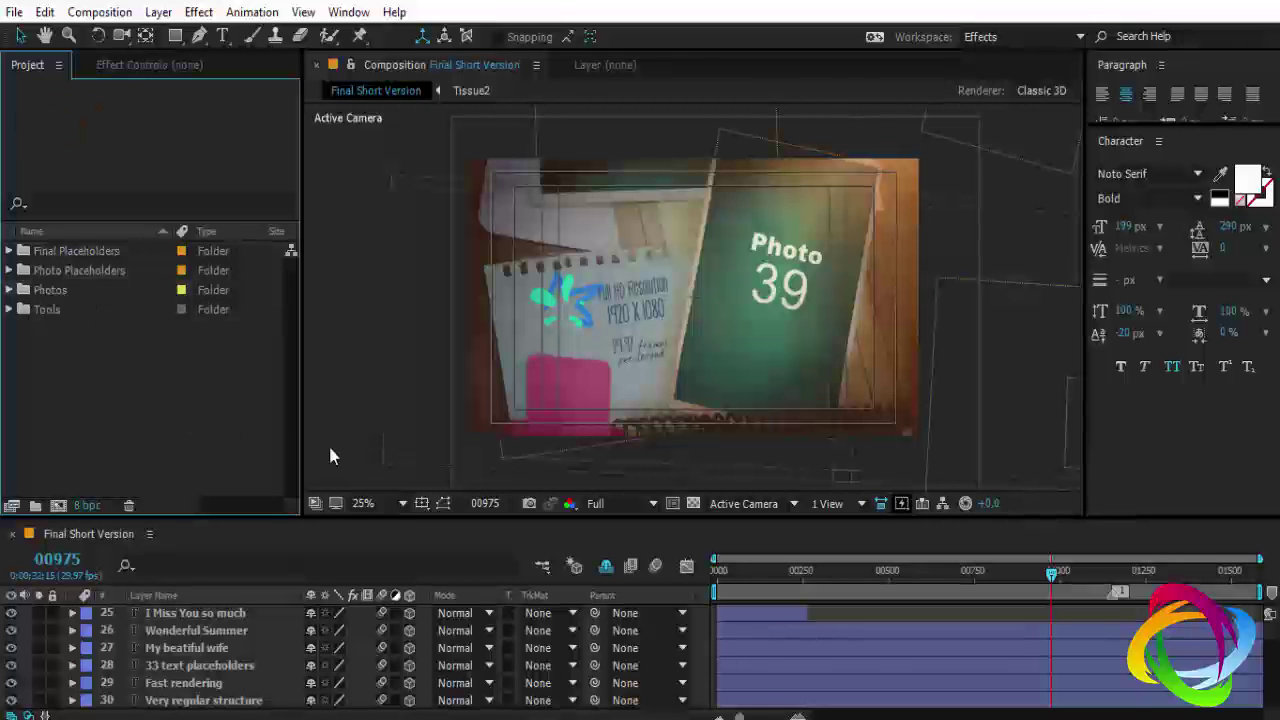
{"action": "left_click", "coordinate": [94, 535]}
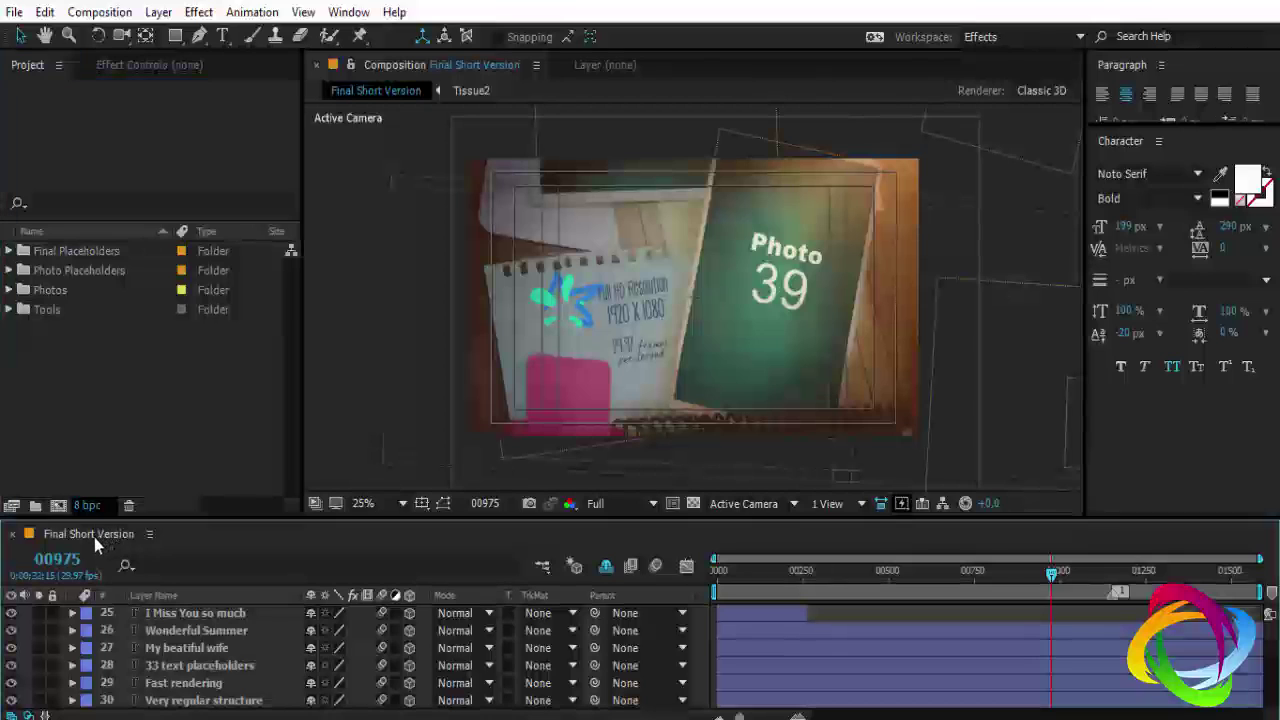
{"action": "left_click", "coordinate": [9, 251]}
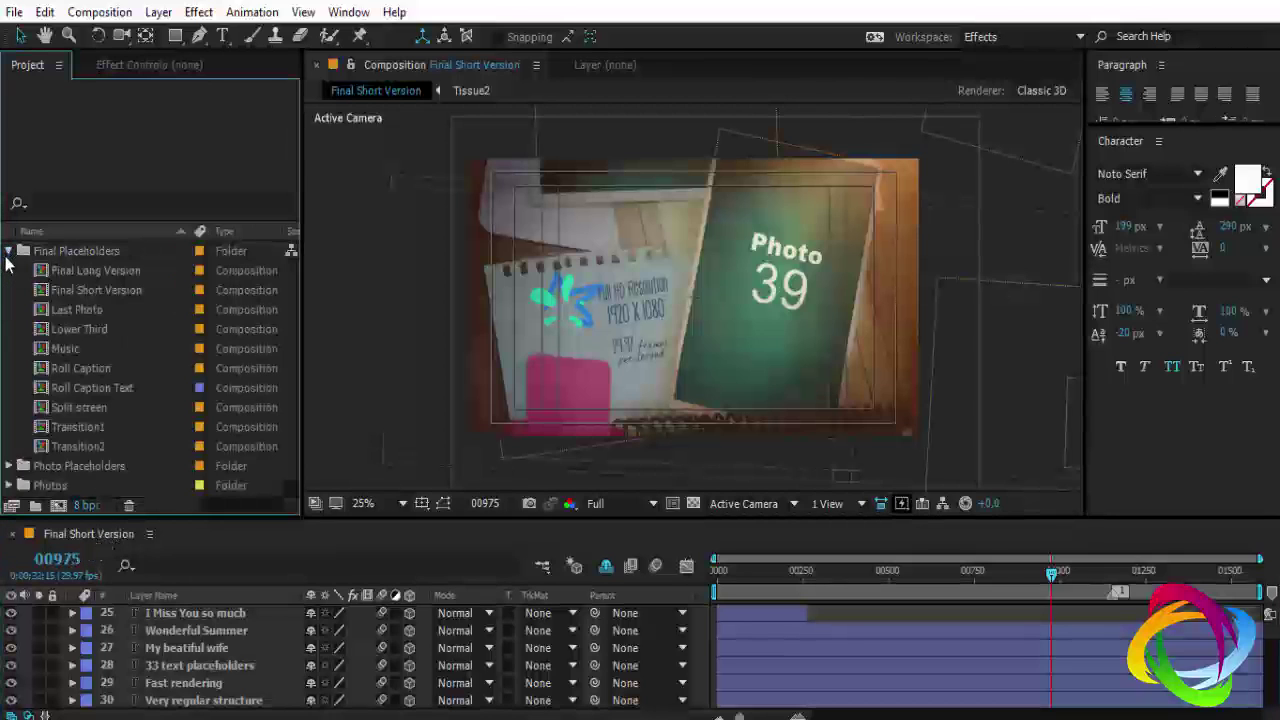
{"action": "left_click", "coordinate": [97, 278]}
{"action": "left_click", "coordinate": [118, 296]}
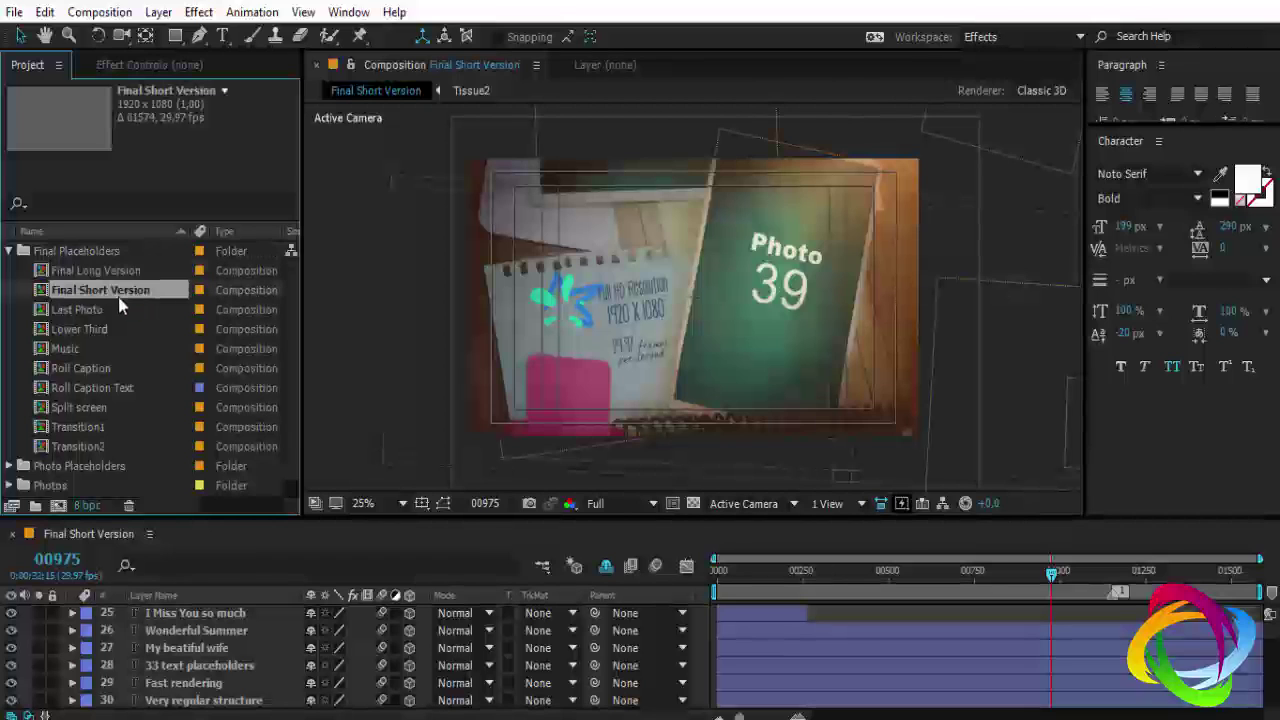
{"action": "double_click", "coordinate": [104, 293]}
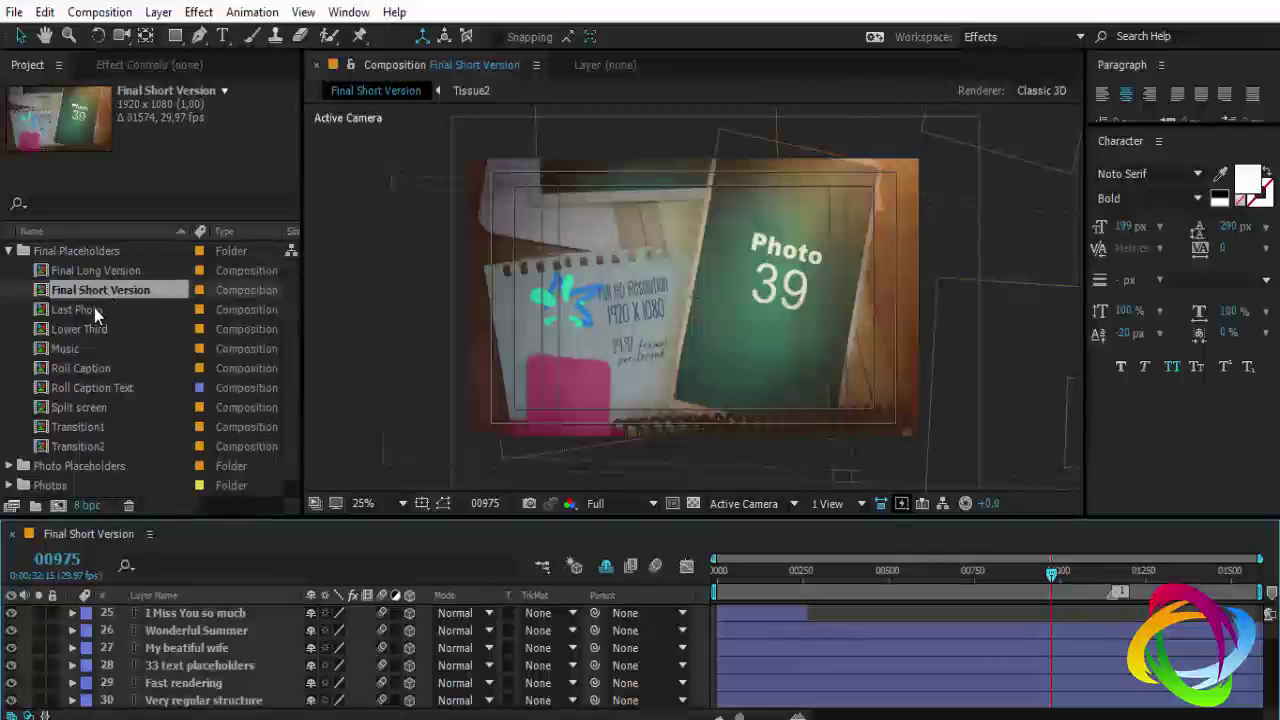
{"action": "left_click", "coordinate": [104, 274]}
- Open Final Long Version and set Final Short Version's preview resolution to Quarter
{"action": "double_click", "coordinate": [106, 276]}
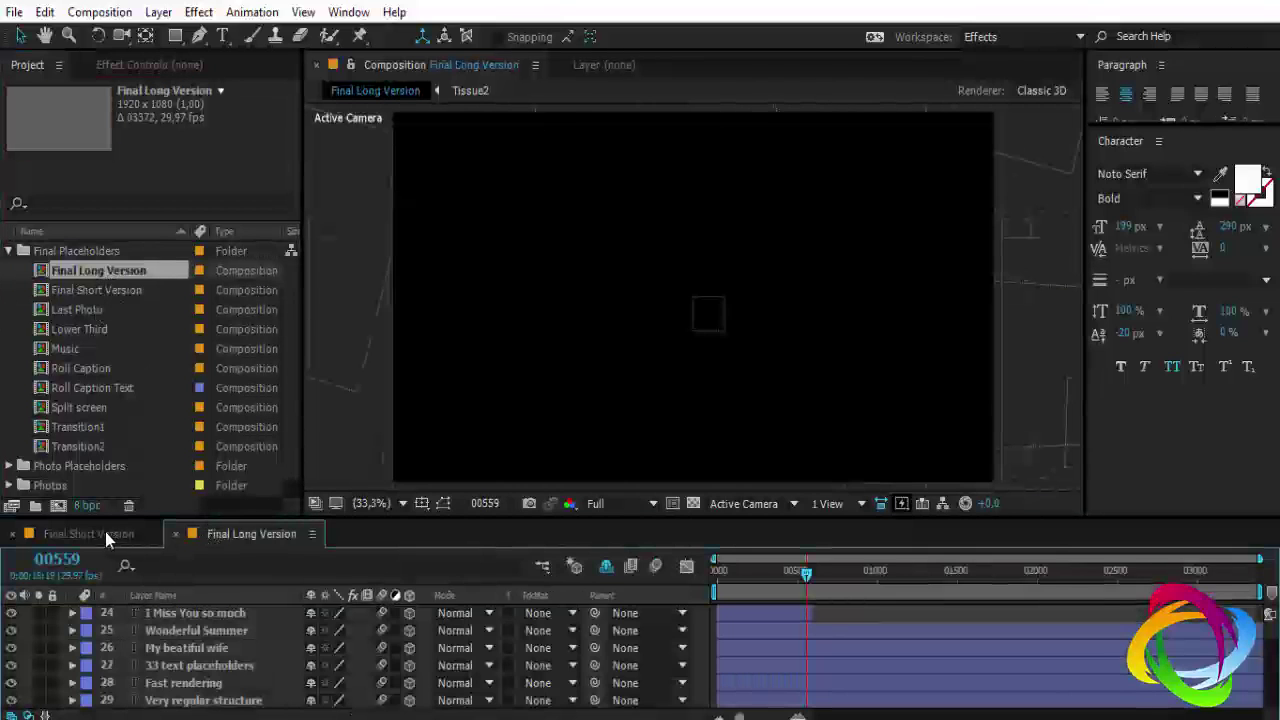
{"action": "left_click", "coordinate": [105, 532]}
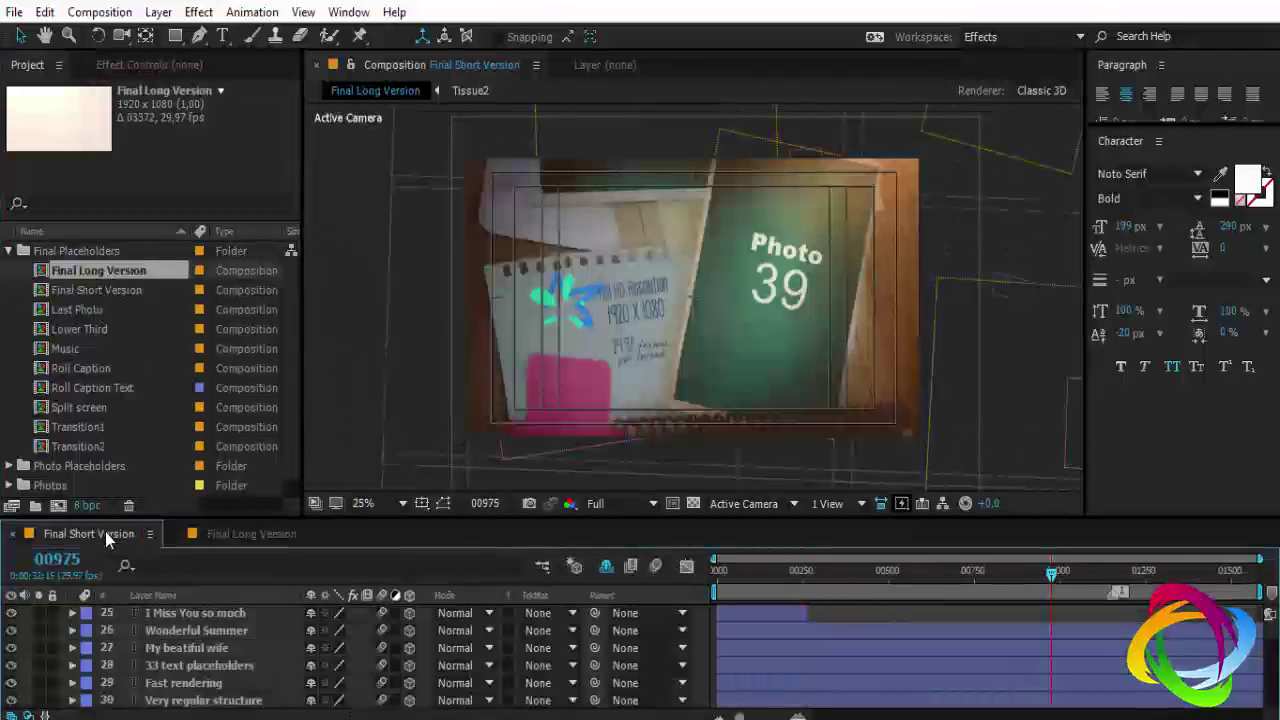
{"action": "left_click", "coordinate": [646, 501]}
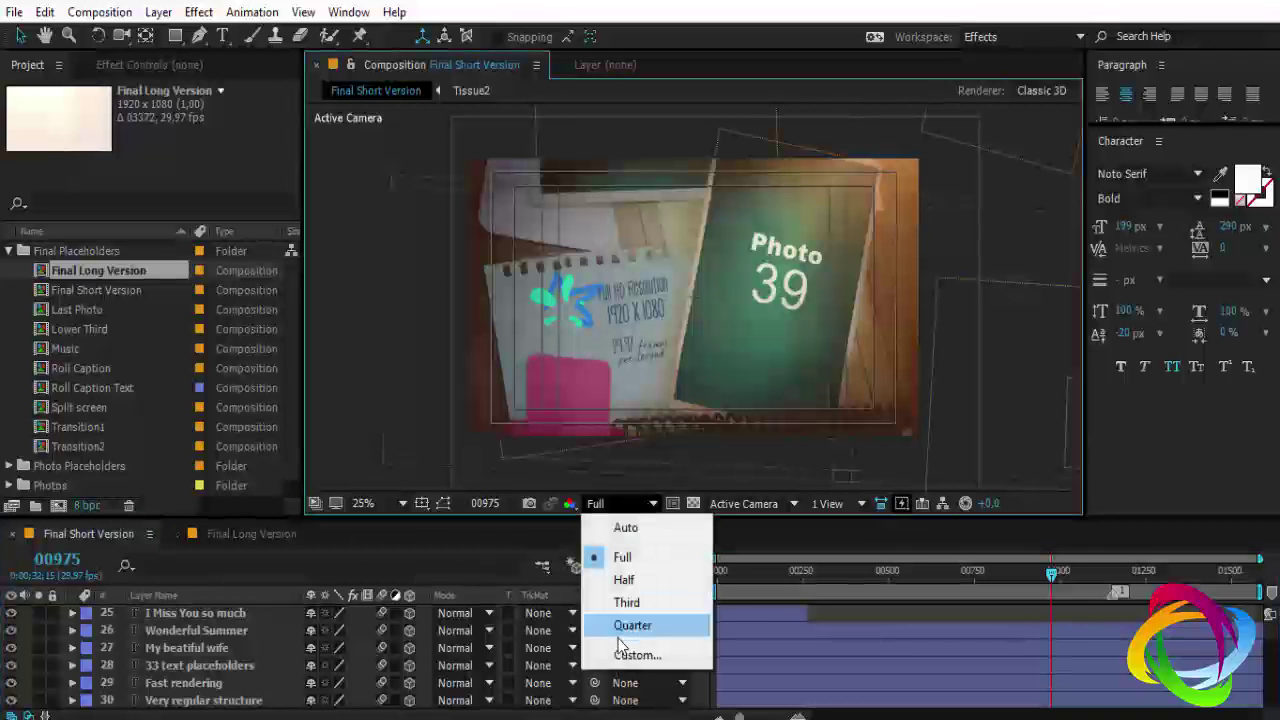
{"action": "left_click", "coordinate": [631, 623]}
- Set Final Long Version's preview resolution to Quarter, then close that composition
{"action": "left_click", "coordinate": [264, 533]}
{"action": "left_click", "coordinate": [264, 533]}
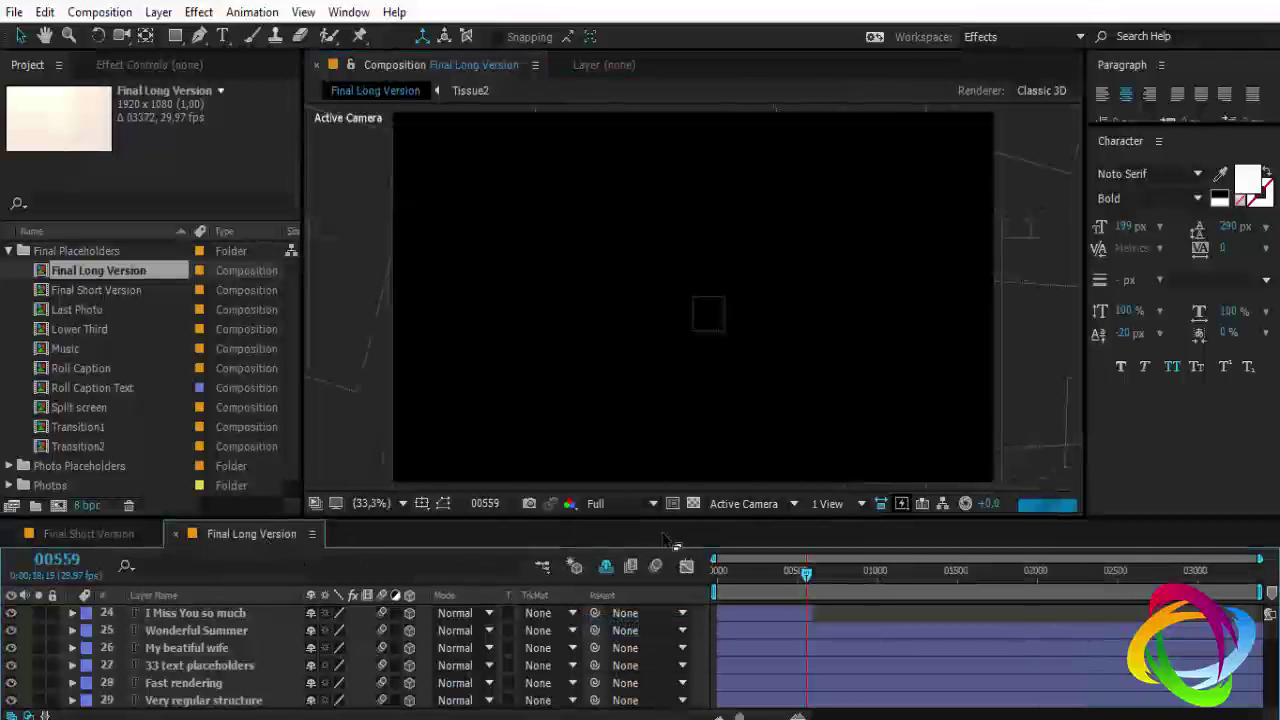
{"action": "left_click", "coordinate": [653, 503]}
{"action": "left_click", "coordinate": [632, 627]}
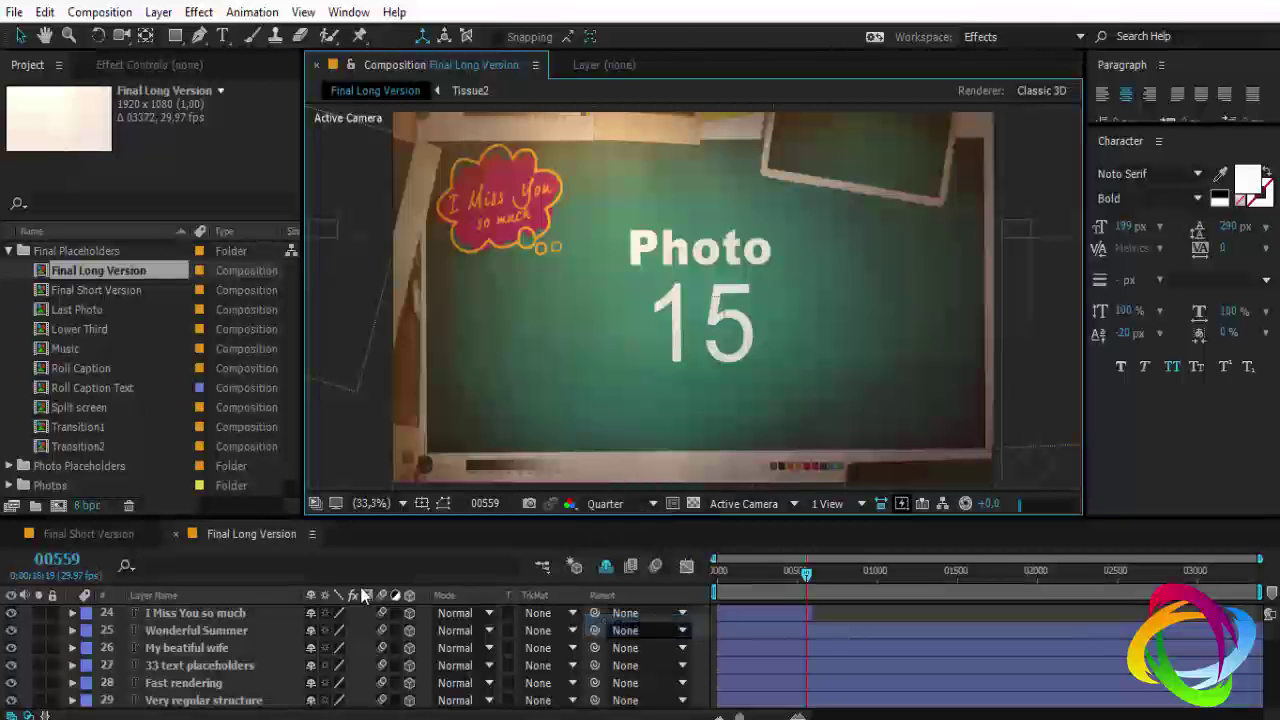
{"action": "left_click", "coordinate": [128, 538]}
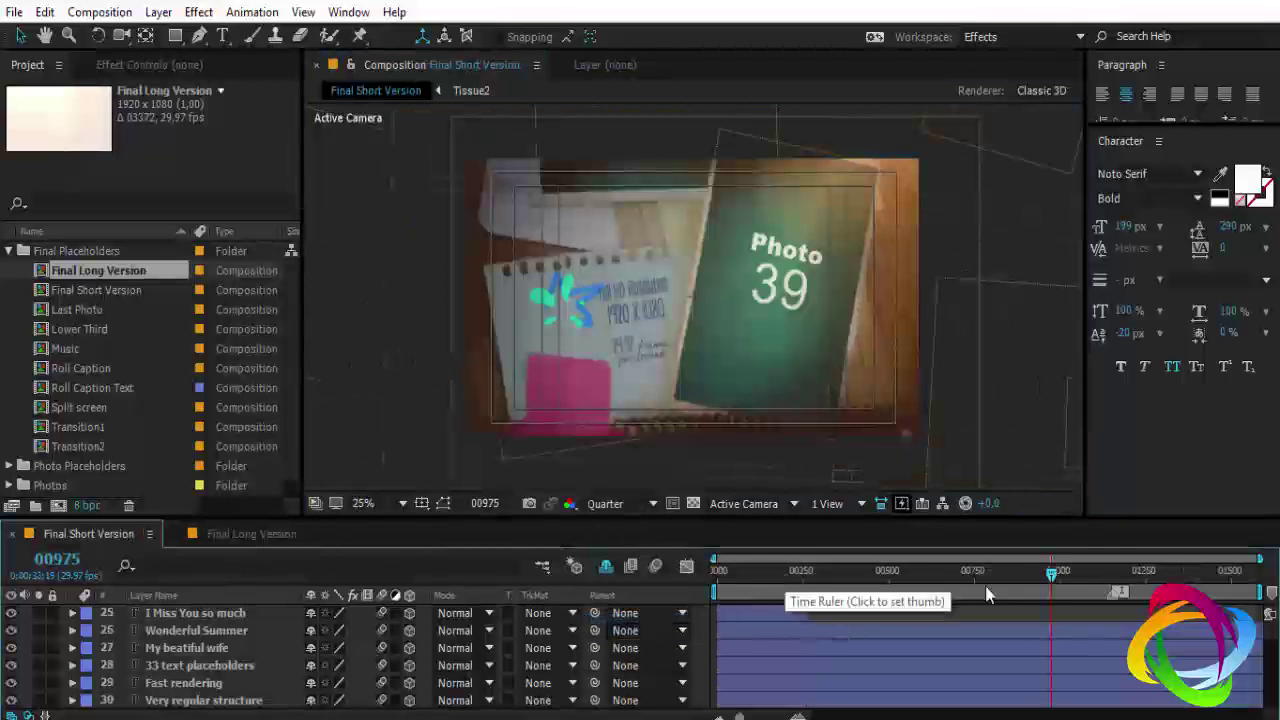
{"action": "left_click", "coordinate": [228, 533]}
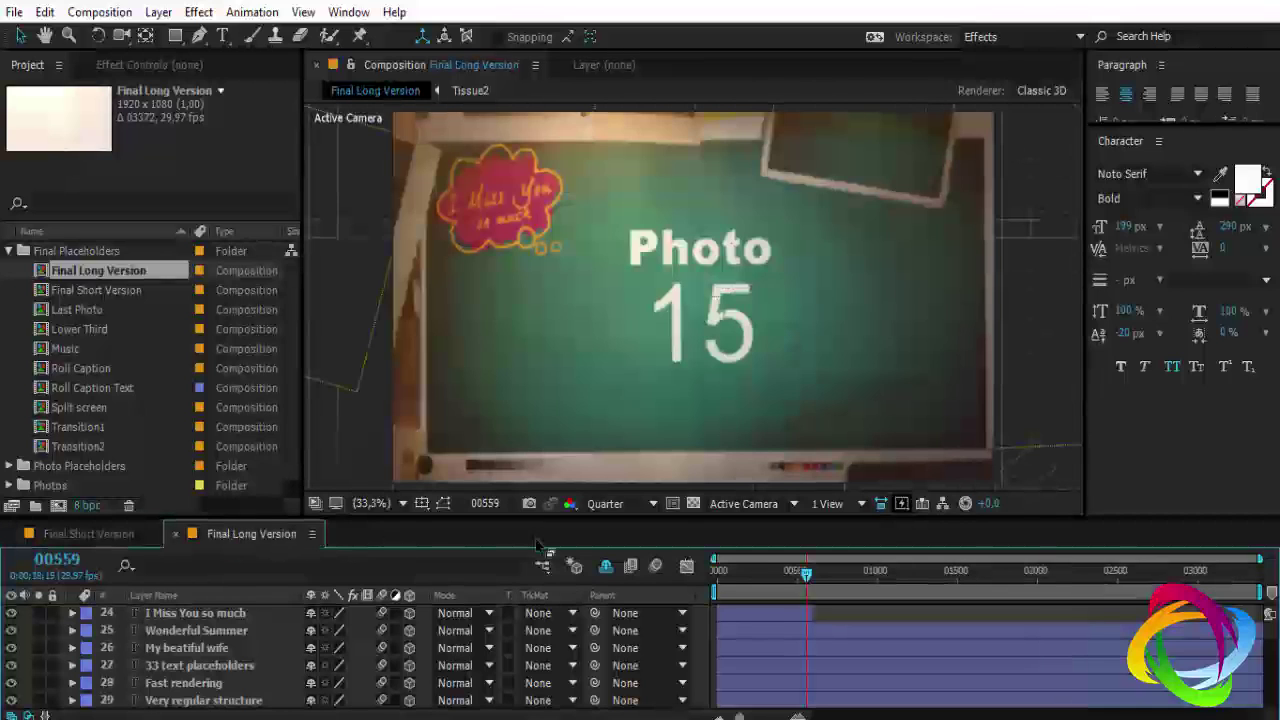
{"action": "left_click", "coordinate": [176, 535]}
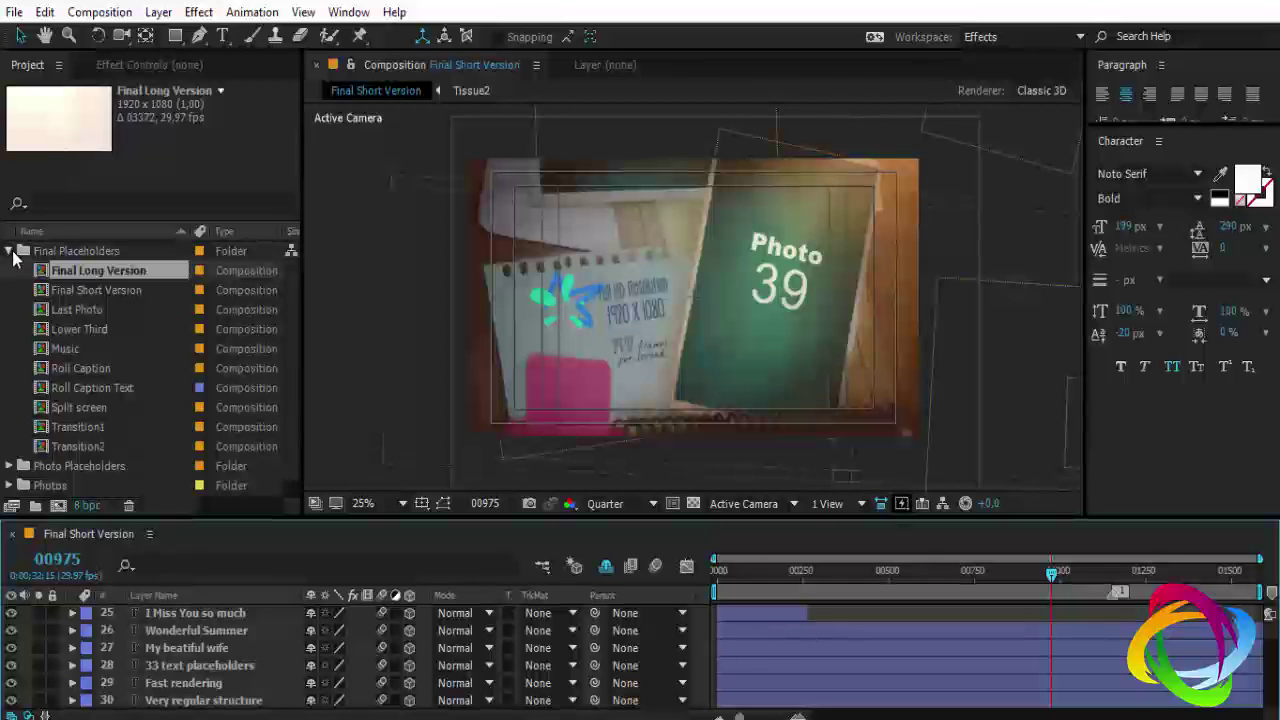
- Open the Lower Third Photo composition from the Photo Placeholders folder
{"action": "left_click", "coordinate": [10, 251]}
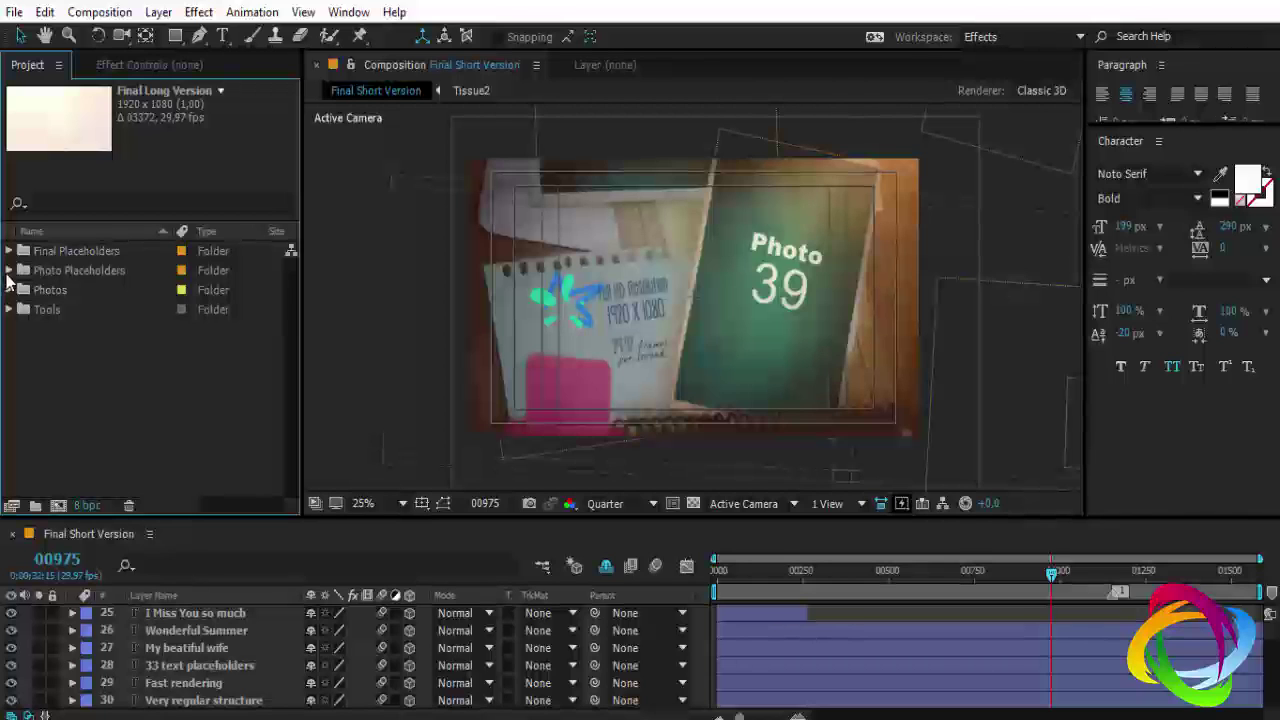
{"action": "left_click", "coordinate": [9, 270]}
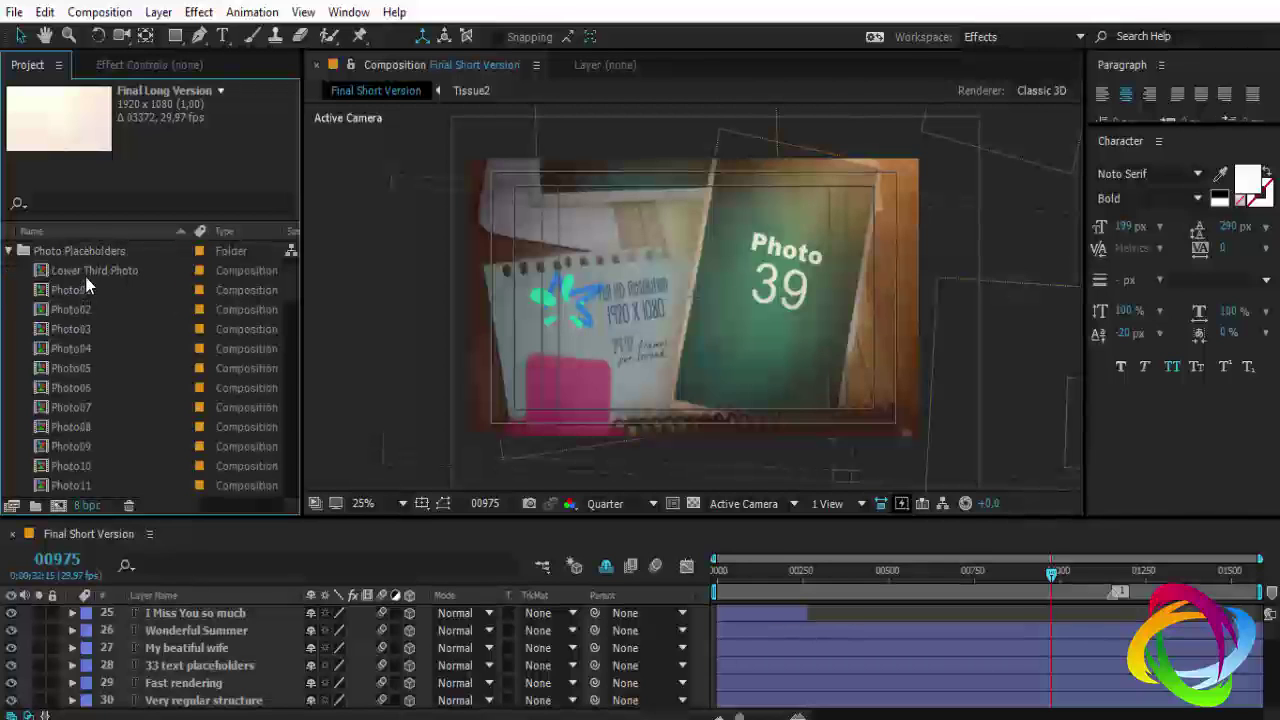
{"action": "left_click", "coordinate": [85, 276]}
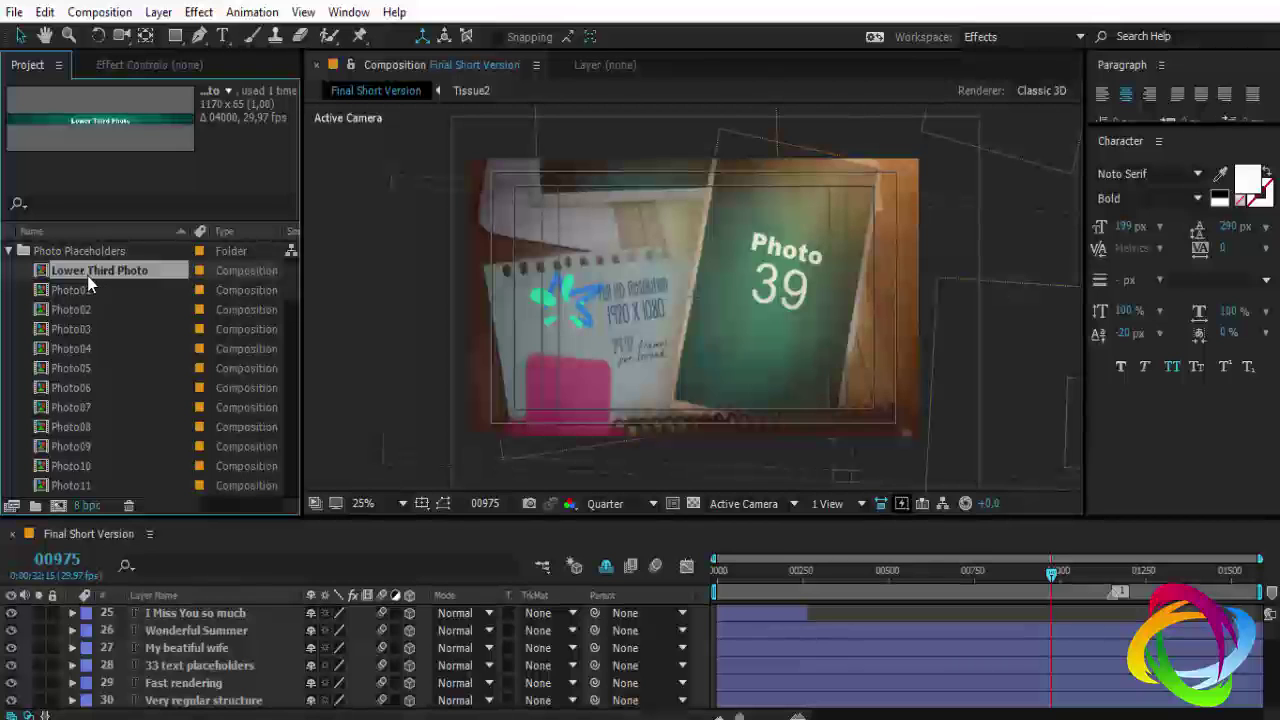
{"action": "double_click", "coordinate": [88, 272]}
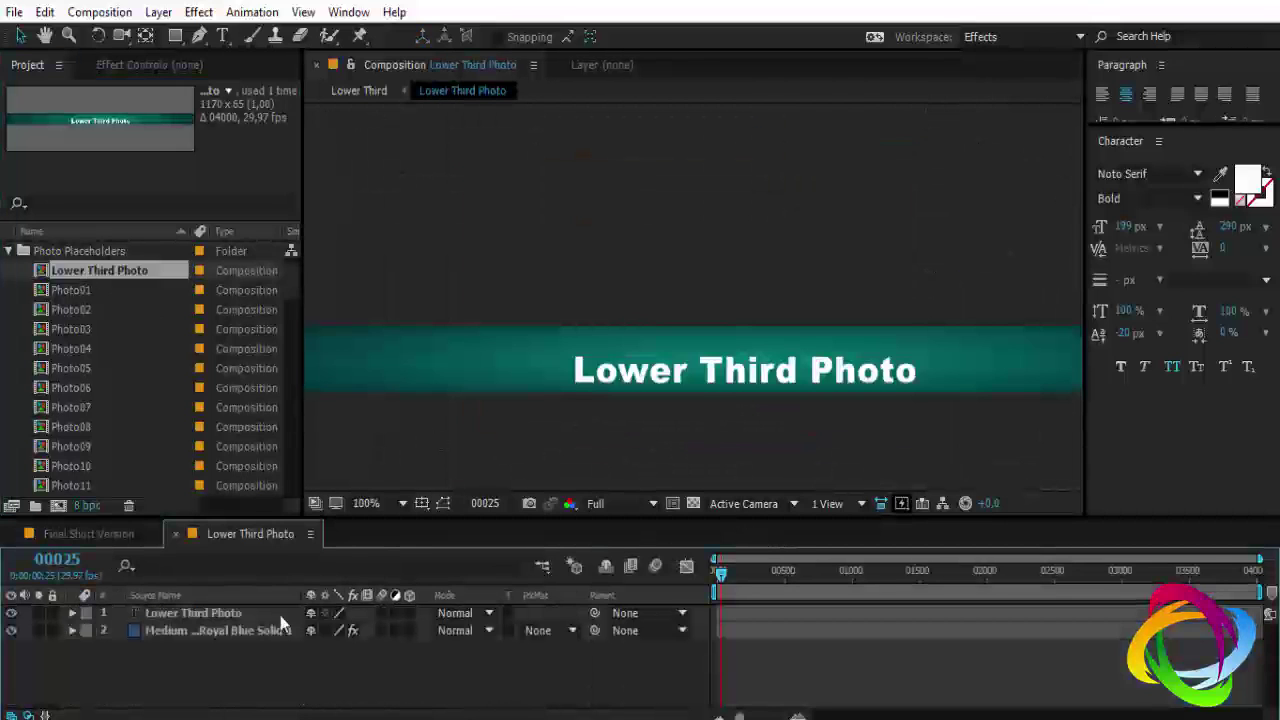
- Start retyping the Lower Third Photo text as 'Photoembranci', removing the mistyped last letter
{"action": "double_click", "coordinate": [176, 613]}
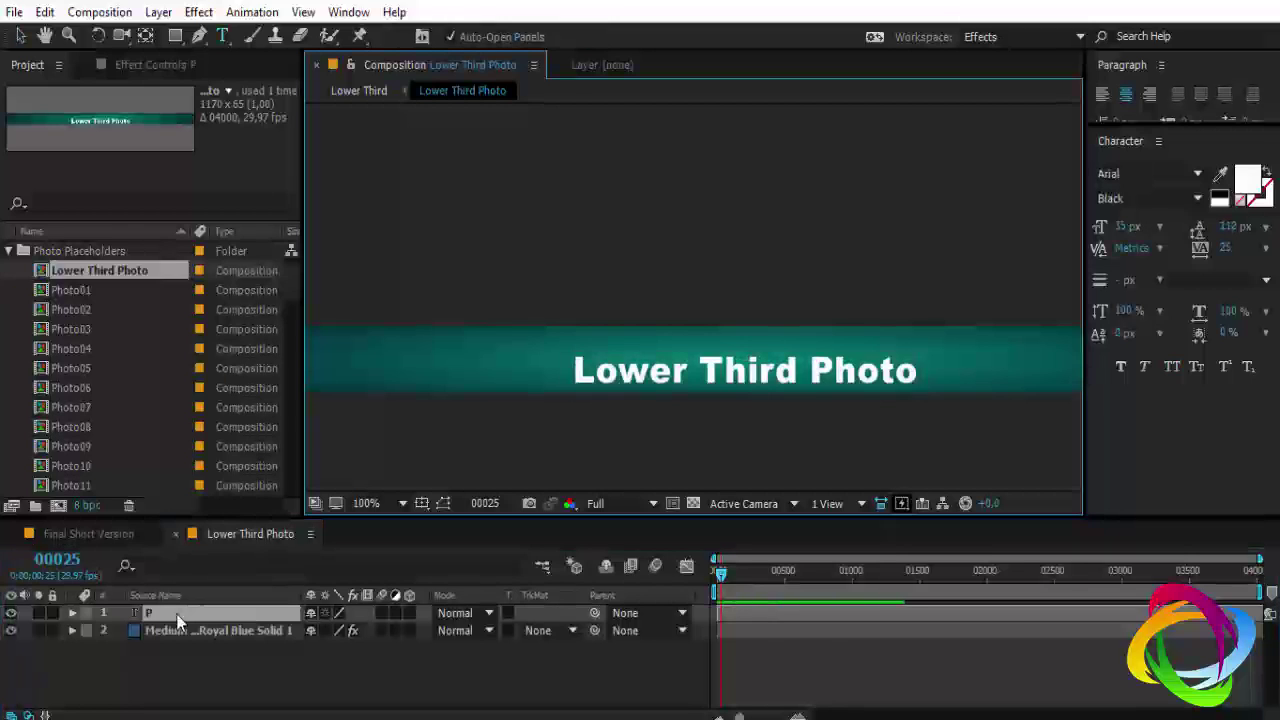
{"action": "type", "text": "Photoembranci"}
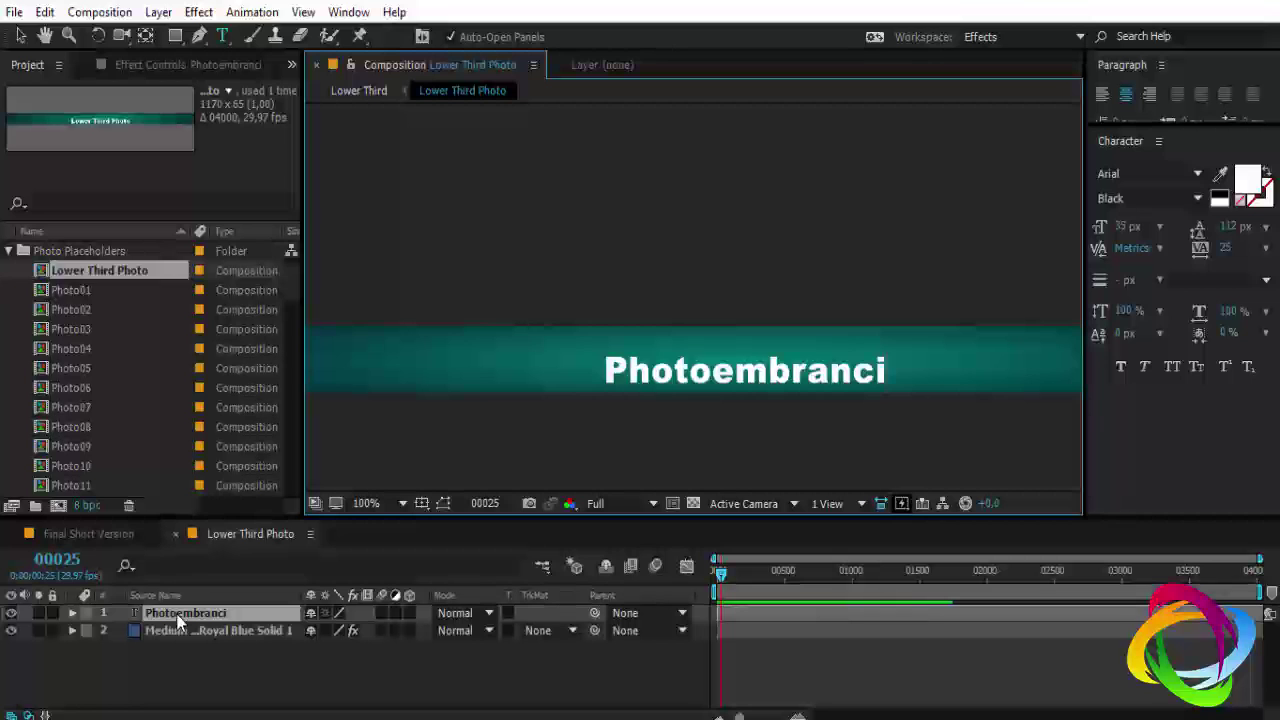
{"action": "key", "text": "BackSpace"}
- Close the Lower Third Photo composition and browse the placeholders from Photo01 down to Photo60
{"action": "type", "text": "o"}
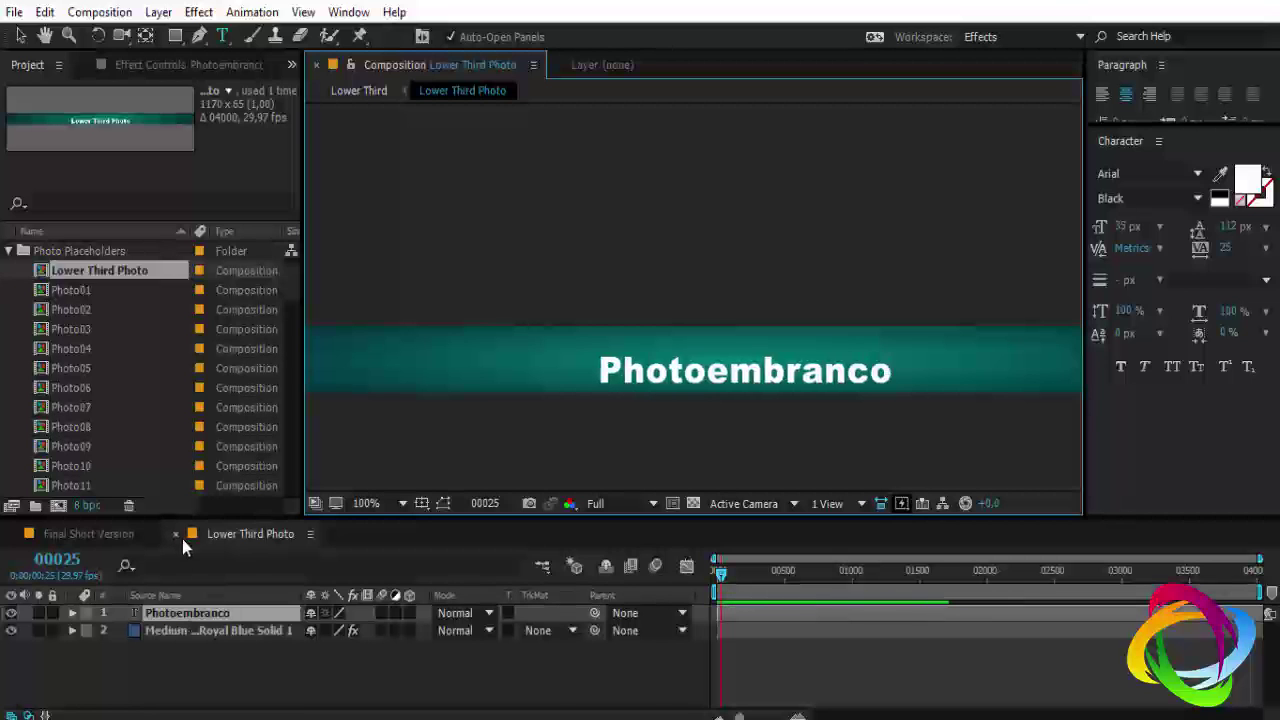
{"action": "left_click", "coordinate": [175, 535]}
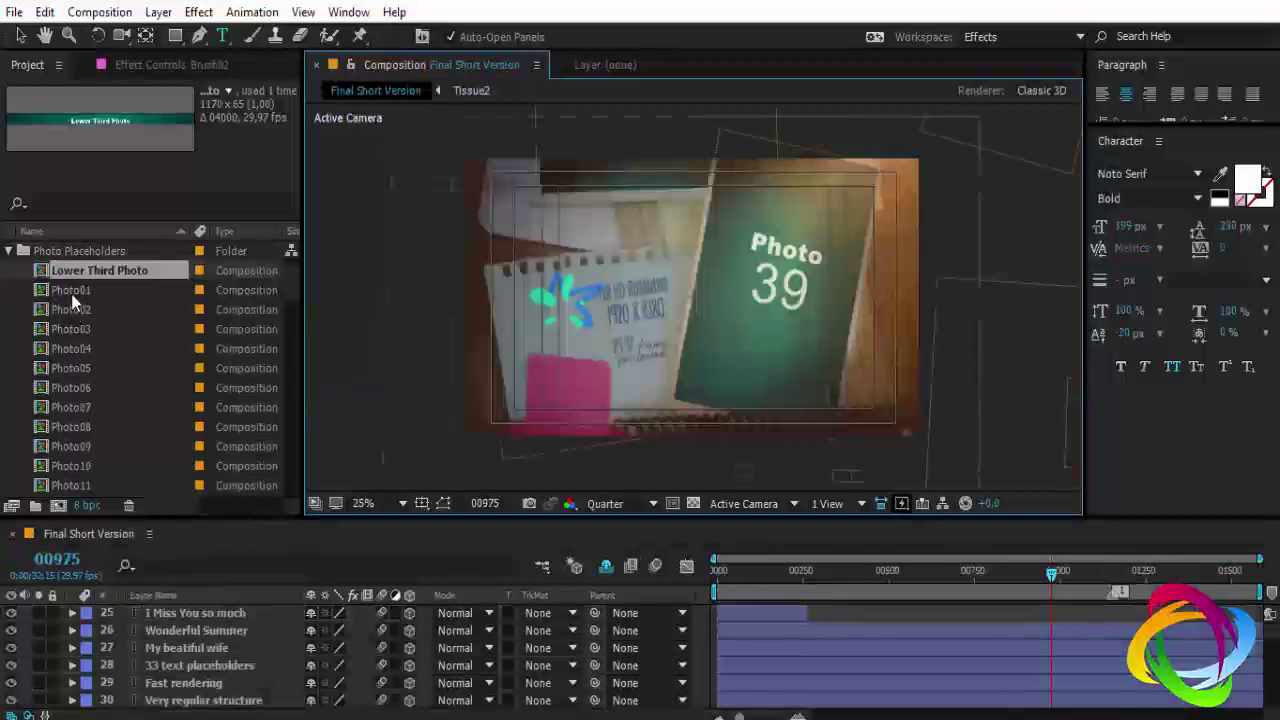
{"action": "left_click", "coordinate": [71, 290]}
{"action": "scroll", "coordinate": [92, 400], "scroll_direction": "down", "scroll_amount": 5}
{"action": "scroll", "coordinate": [89, 430], "scroll_direction": "down", "scroll_amount": 2}
{"action": "scroll", "coordinate": [99, 444], "scroll_direction": "down", "scroll_amount": 2}
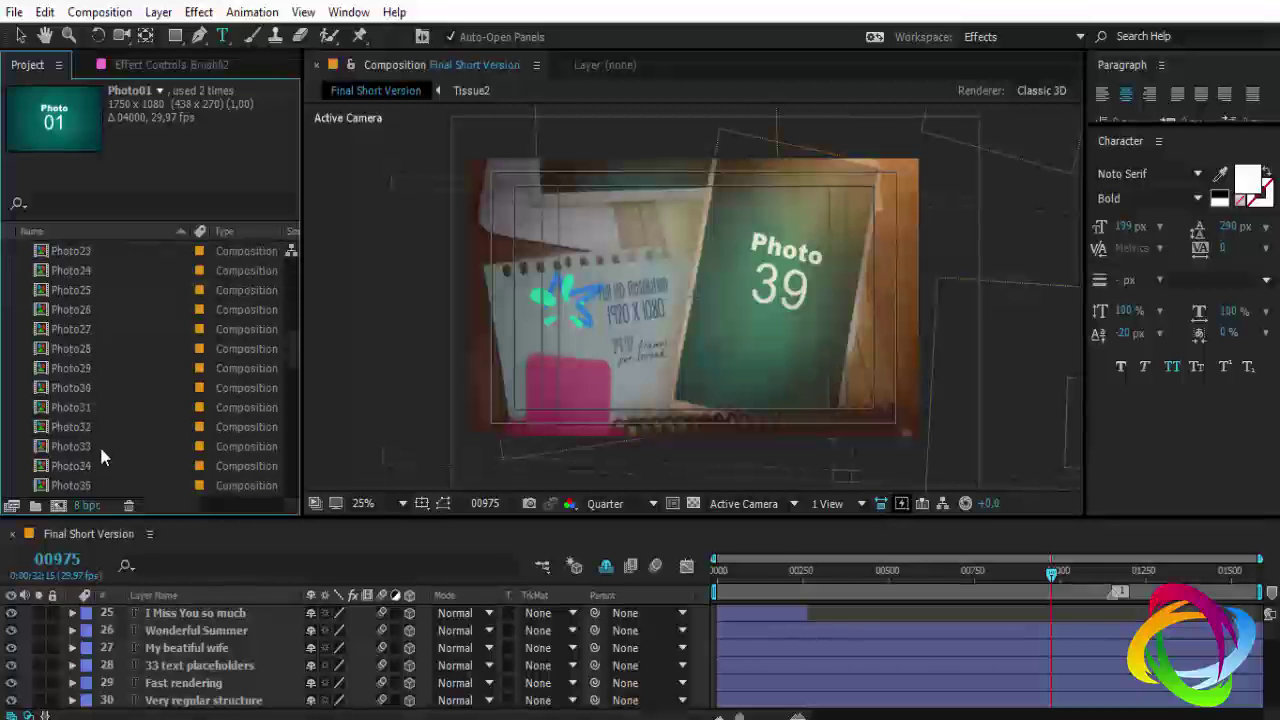
{"action": "scroll", "coordinate": [99, 444], "scroll_direction": "down", "scroll_amount": 6}
{"action": "scroll", "coordinate": [96, 450], "scroll_direction": "down", "scroll_amount": 6}
{"action": "left_click", "coordinate": [83, 391]}
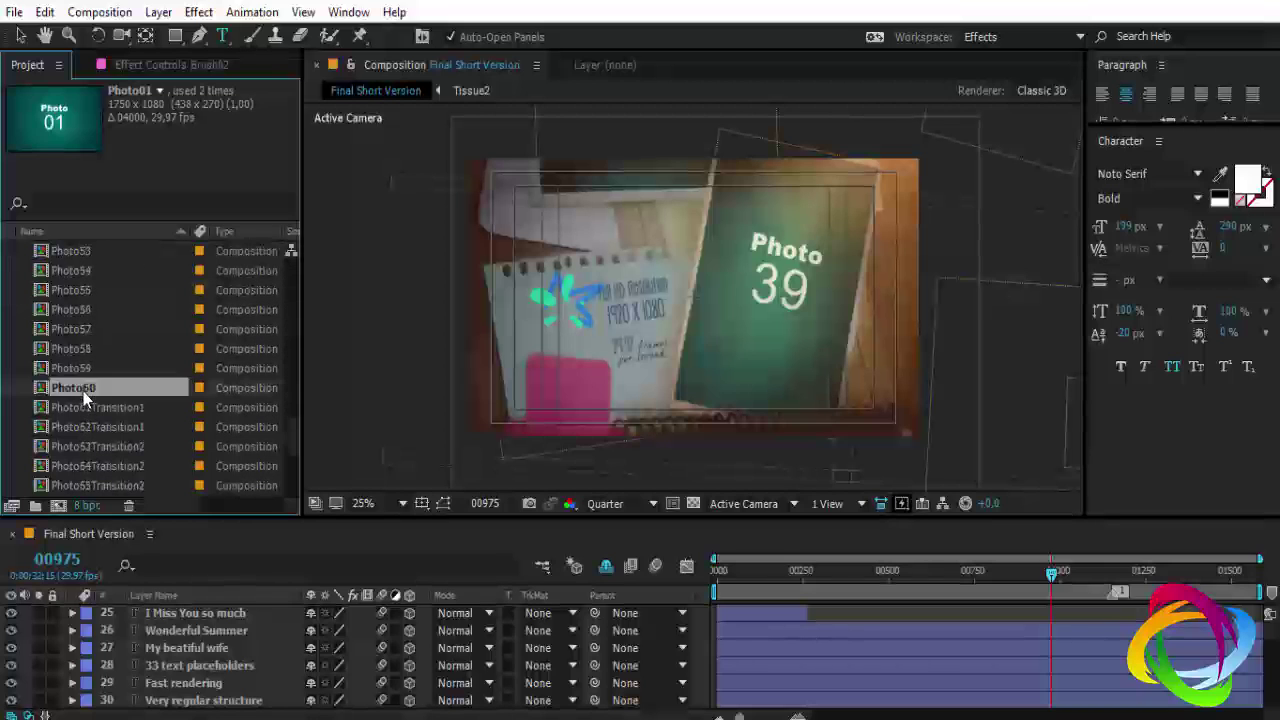
- Browse Photo71RollCaption through Transition2B, then scroll the Project panel back to the top
{"action": "scroll", "coordinate": [164, 437], "scroll_direction": "down", "scroll_amount": 4}
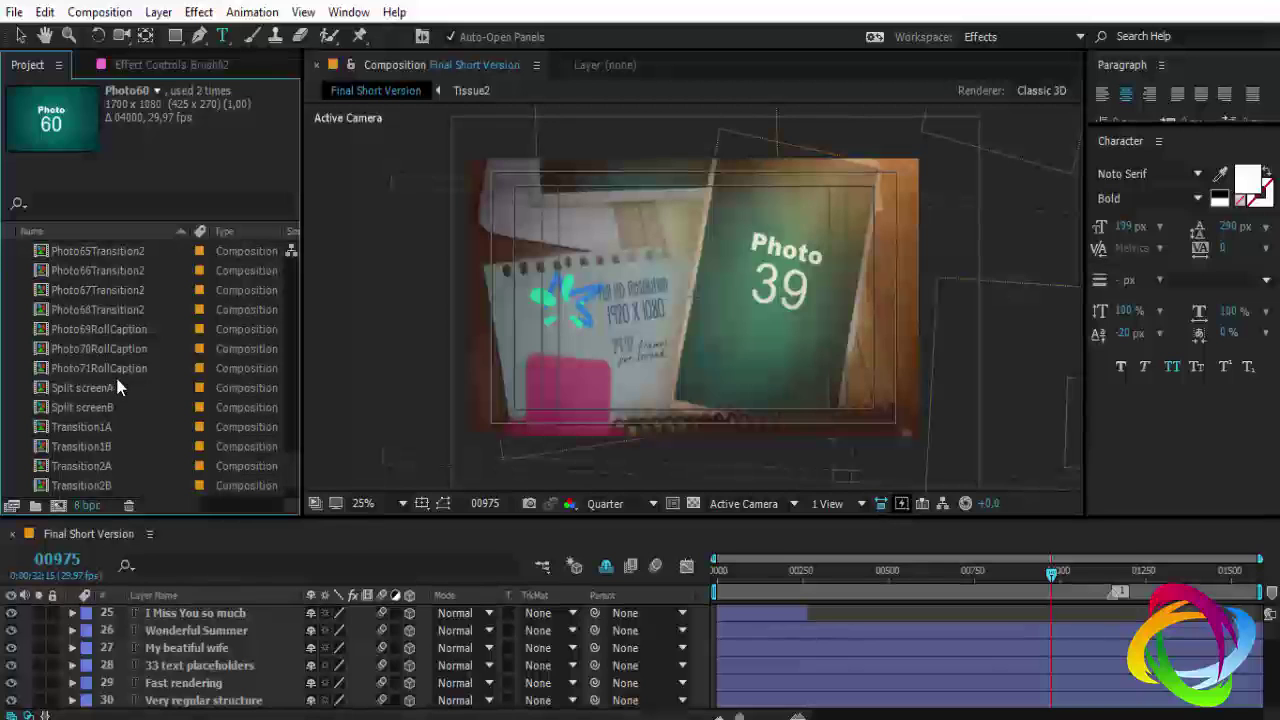
{"action": "left_click", "coordinate": [118, 372]}
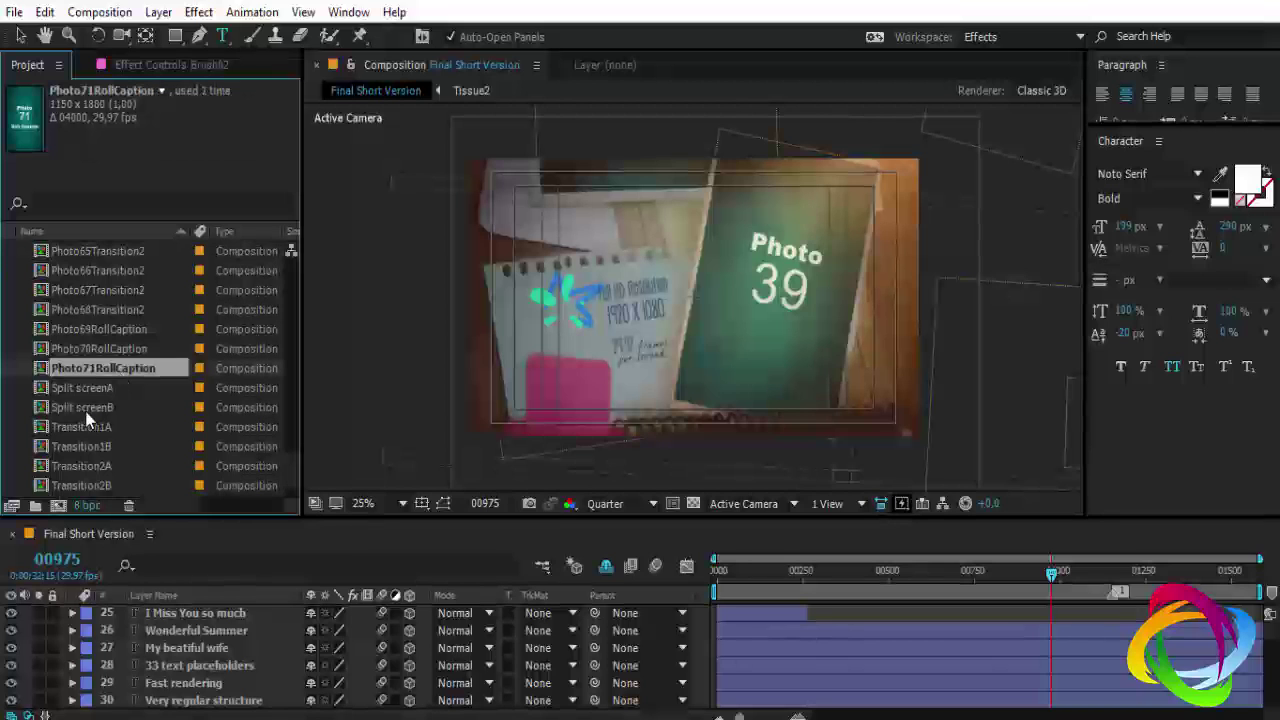
{"action": "left_click", "coordinate": [96, 390]}
{"action": "scroll", "coordinate": [97, 420], "scroll_direction": "down", "scroll_amount": 1}
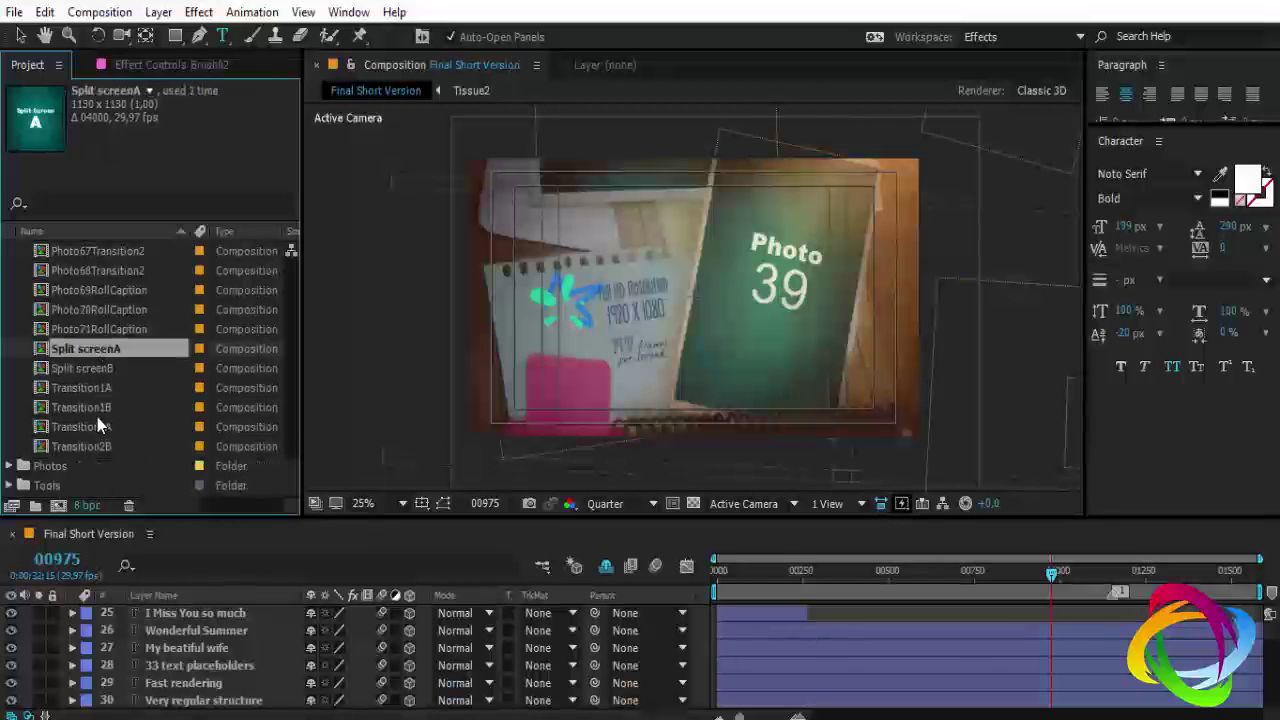
{"action": "left_click", "coordinate": [96, 407]}
{"action": "left_click", "coordinate": [93, 428]}
{"action": "left_click", "coordinate": [100, 451]}
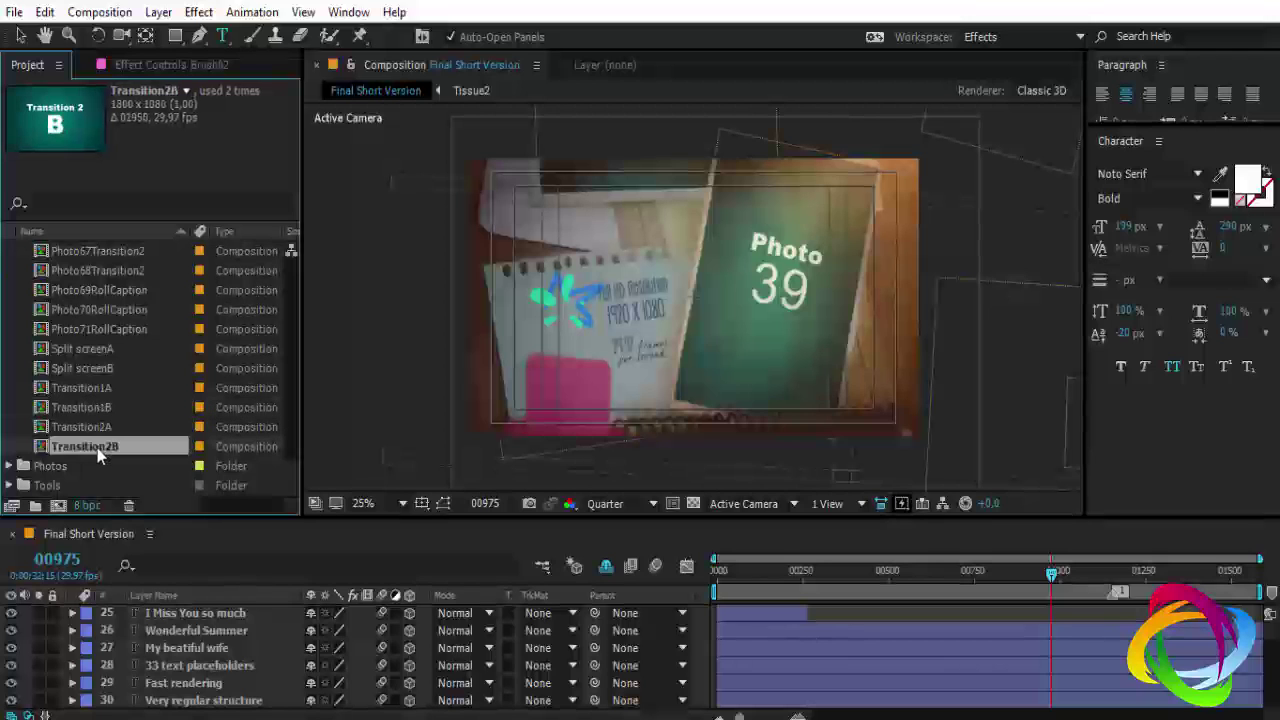
{"action": "left_click", "coordinate": [108, 446]}
{"action": "scroll", "coordinate": [108, 420], "scroll_direction": "up", "scroll_amount": 5}
{"action": "scroll", "coordinate": [107, 418], "scroll_direction": "up", "scroll_amount": 5}
{"action": "scroll", "coordinate": [106, 416], "scroll_direction": "up", "scroll_amount": 5}
{"action": "scroll", "coordinate": [100, 440], "scroll_direction": "up", "scroll_amount": 5}
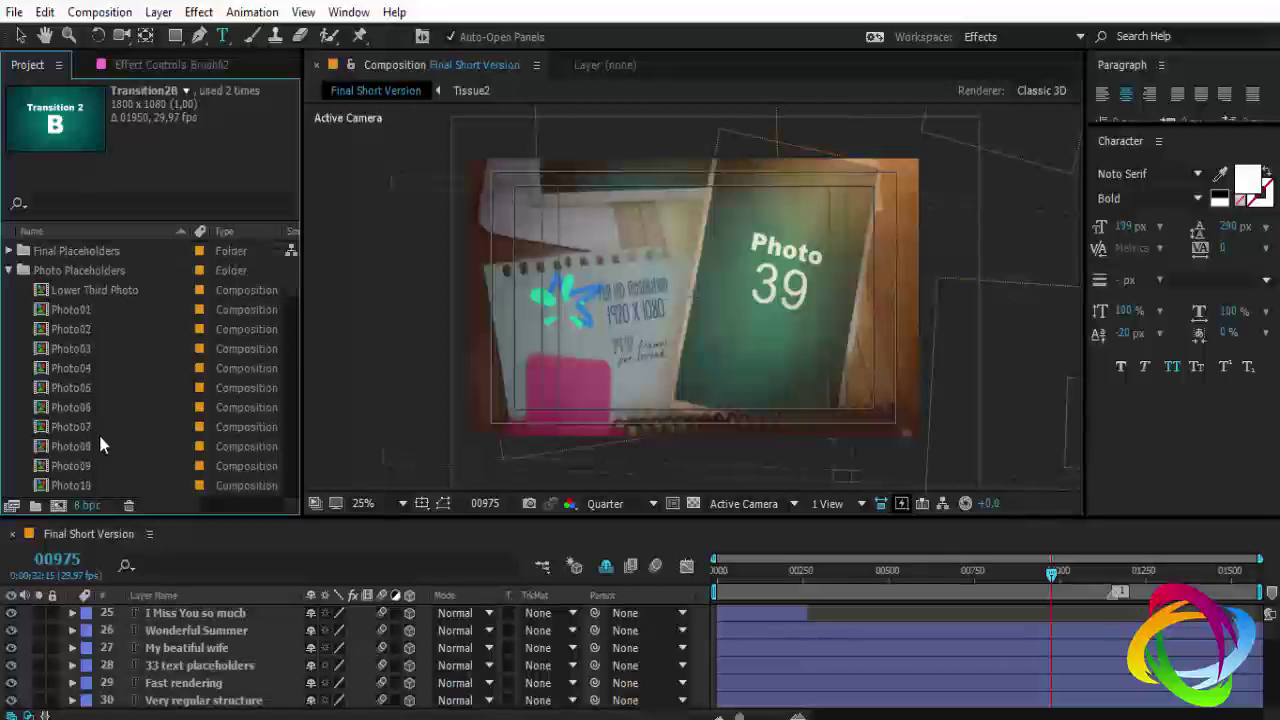
- Open Photo01 and add 2012-02-08_184915.jpg from the Photos folder, scaled to fill the frame
{"action": "double_click", "coordinate": [77, 311]}
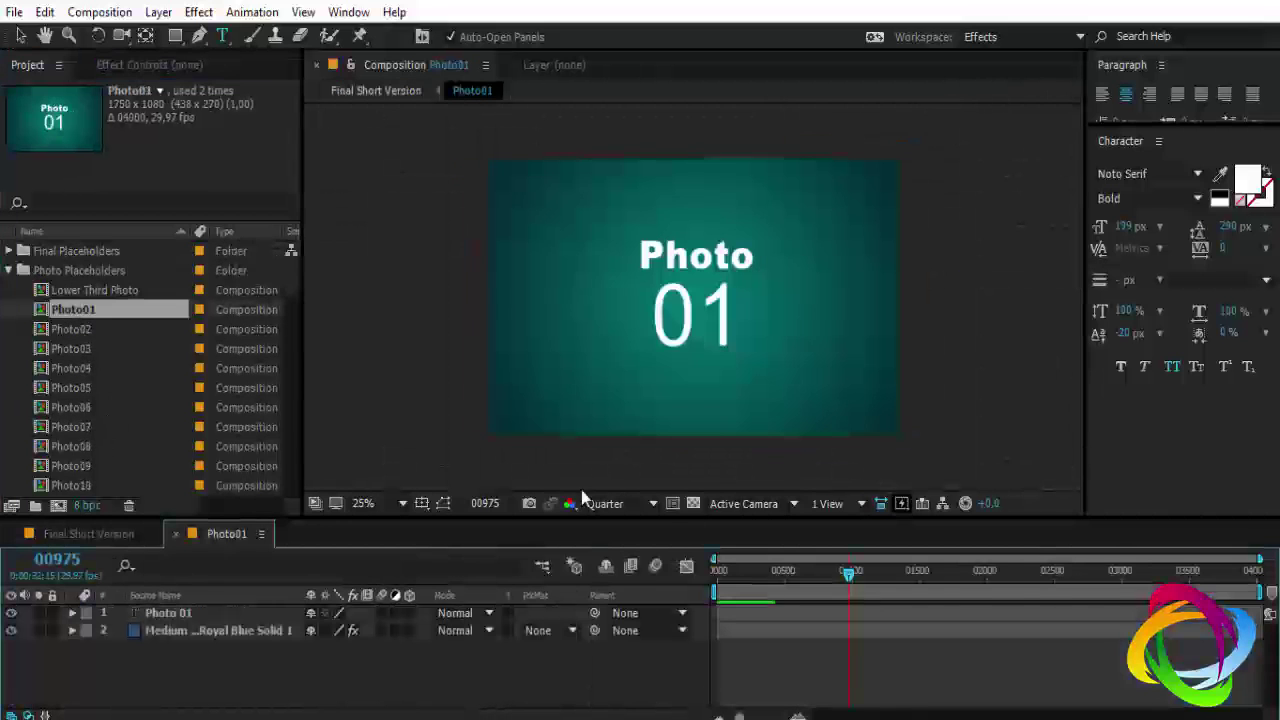
{"action": "scroll", "coordinate": [142, 435], "scroll_direction": "down", "scroll_amount": 3}
{"action": "scroll", "coordinate": [94, 440], "scroll_direction": "down", "scroll_amount": 5}
{"action": "scroll", "coordinate": [96, 420], "scroll_direction": "down", "scroll_amount": 5}
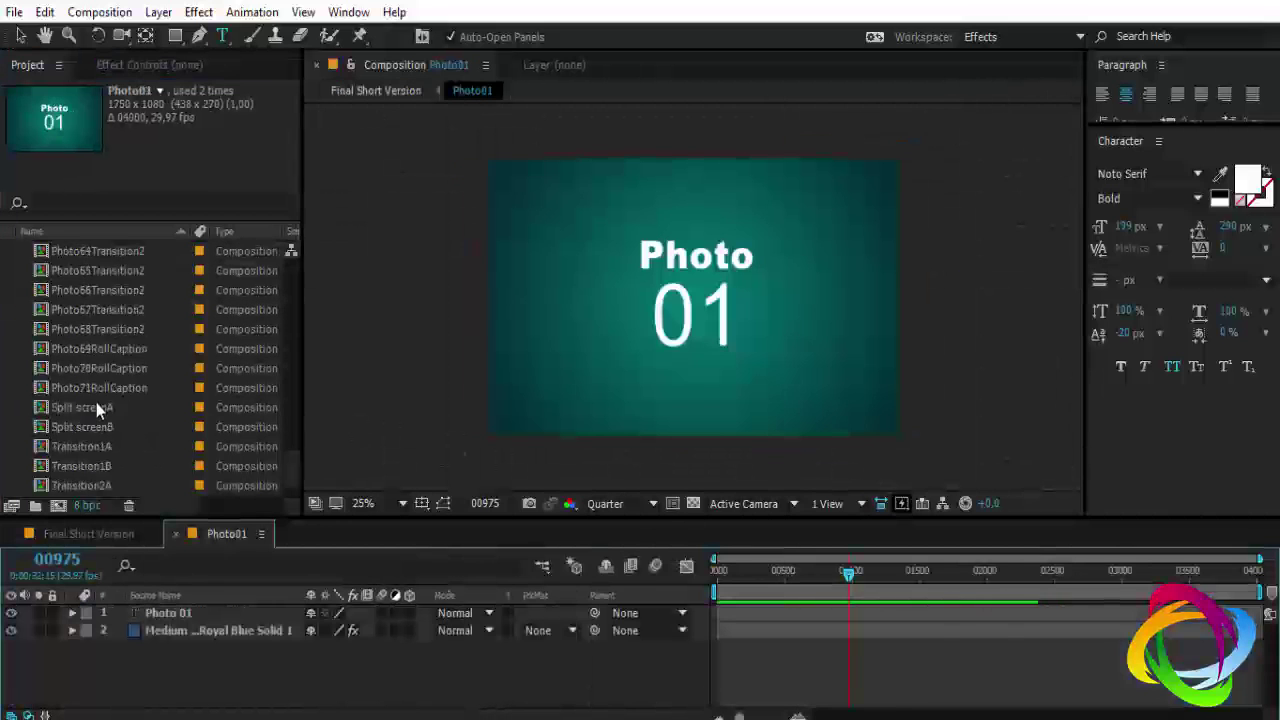
{"action": "scroll", "coordinate": [94, 409], "scroll_direction": "down", "scroll_amount": 5}
{"action": "left_click", "coordinate": [9, 466]}
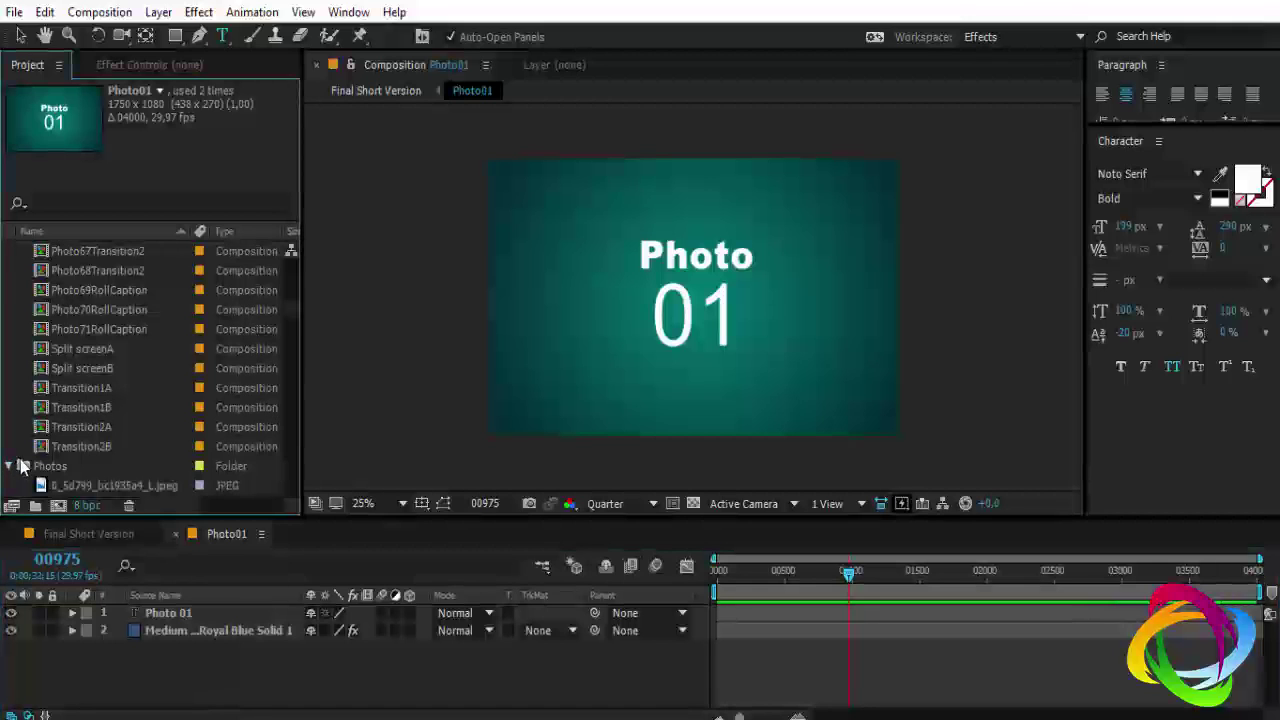
{"action": "scroll", "coordinate": [59, 427], "scroll_direction": "down", "scroll_amount": 4}
{"action": "scroll", "coordinate": [59, 427], "scroll_direction": "down", "scroll_amount": 3}
{"action": "left_click_drag", "start_coordinate": [119, 367], "coordinate": [186, 612]}
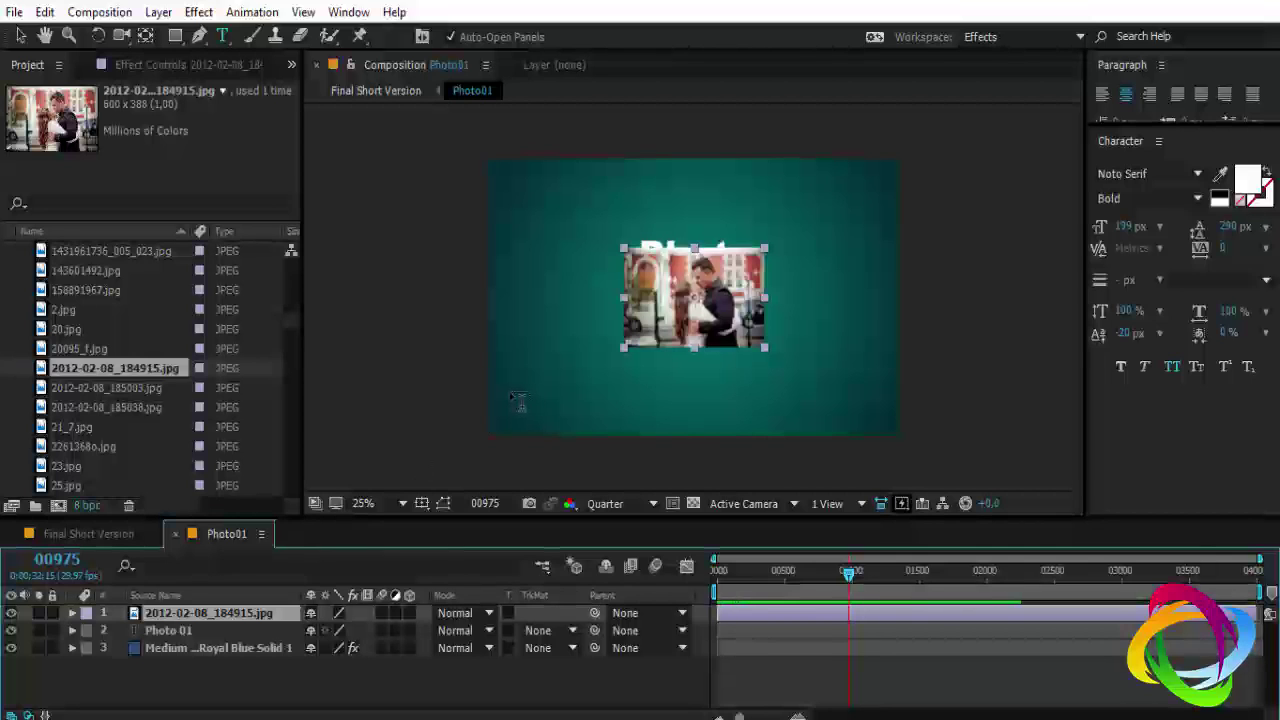
{"action": "key", "text": "ctrl+alt+f"}
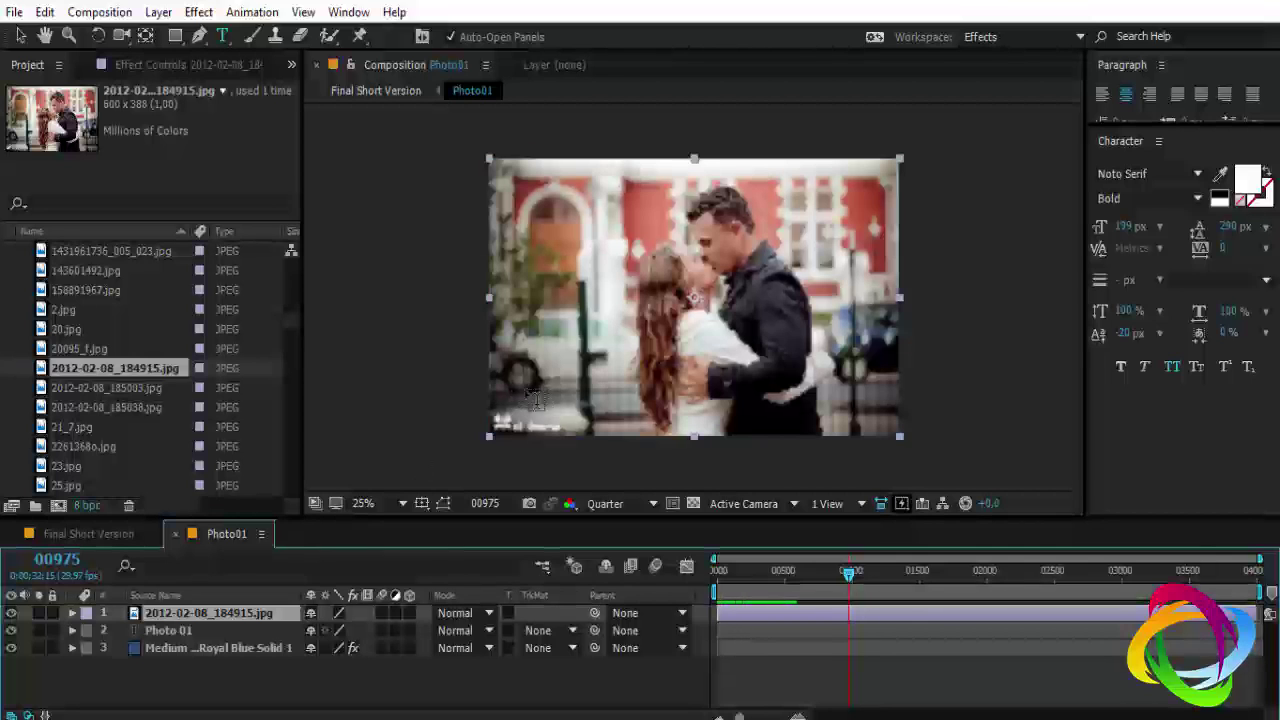
- Close Photo01 and move Final Short Version's playhead near the timeline start
{"action": "left_click", "coordinate": [175, 533]}
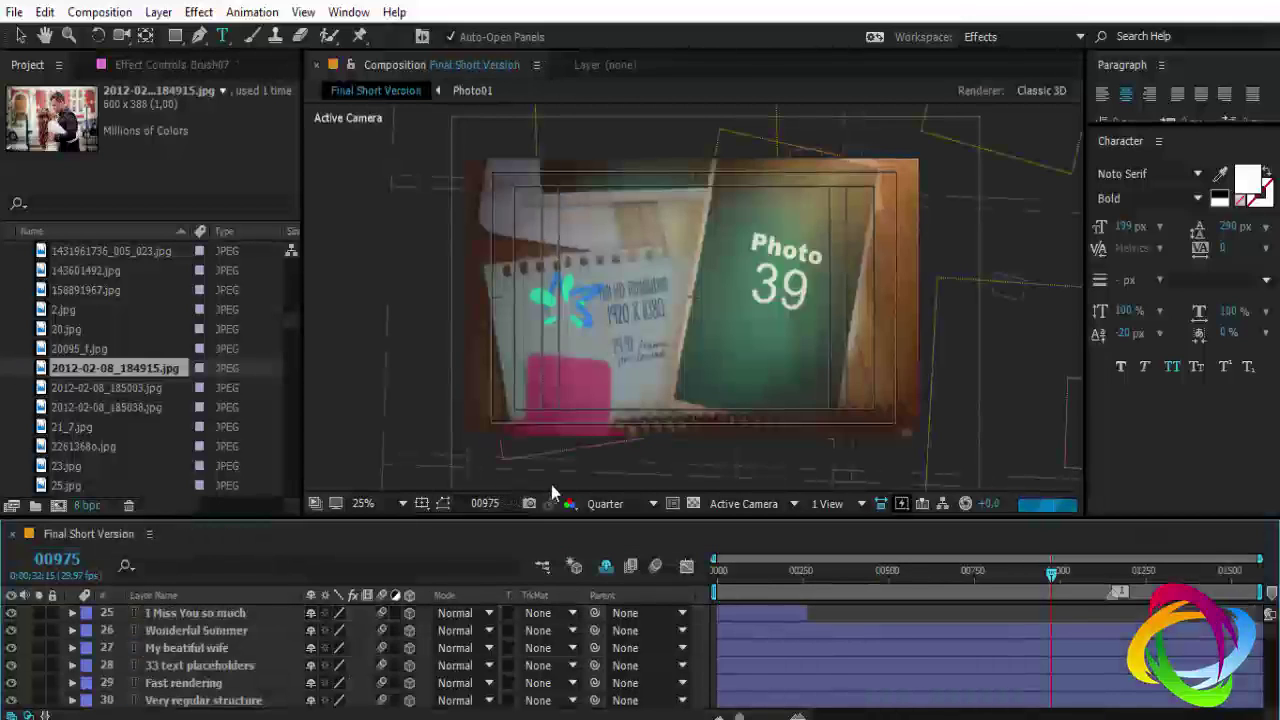
{"action": "left_click", "coordinate": [735, 570]}
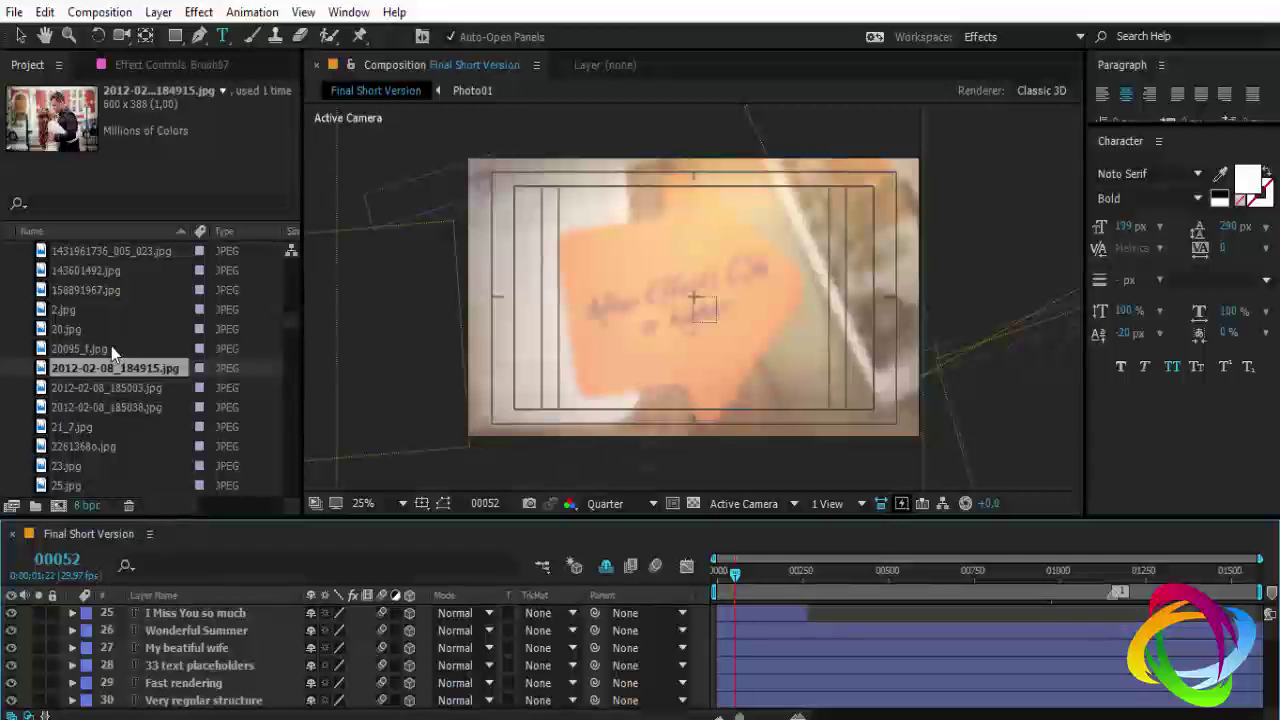
{"action": "scroll", "coordinate": [111, 346], "scroll_direction": "down", "scroll_amount": 10}
{"action": "scroll", "coordinate": [89, 306], "scroll_direction": "up", "scroll_amount": 5}
{"action": "scroll", "coordinate": [81, 310], "scroll_direction": "up", "scroll_amount": 5}
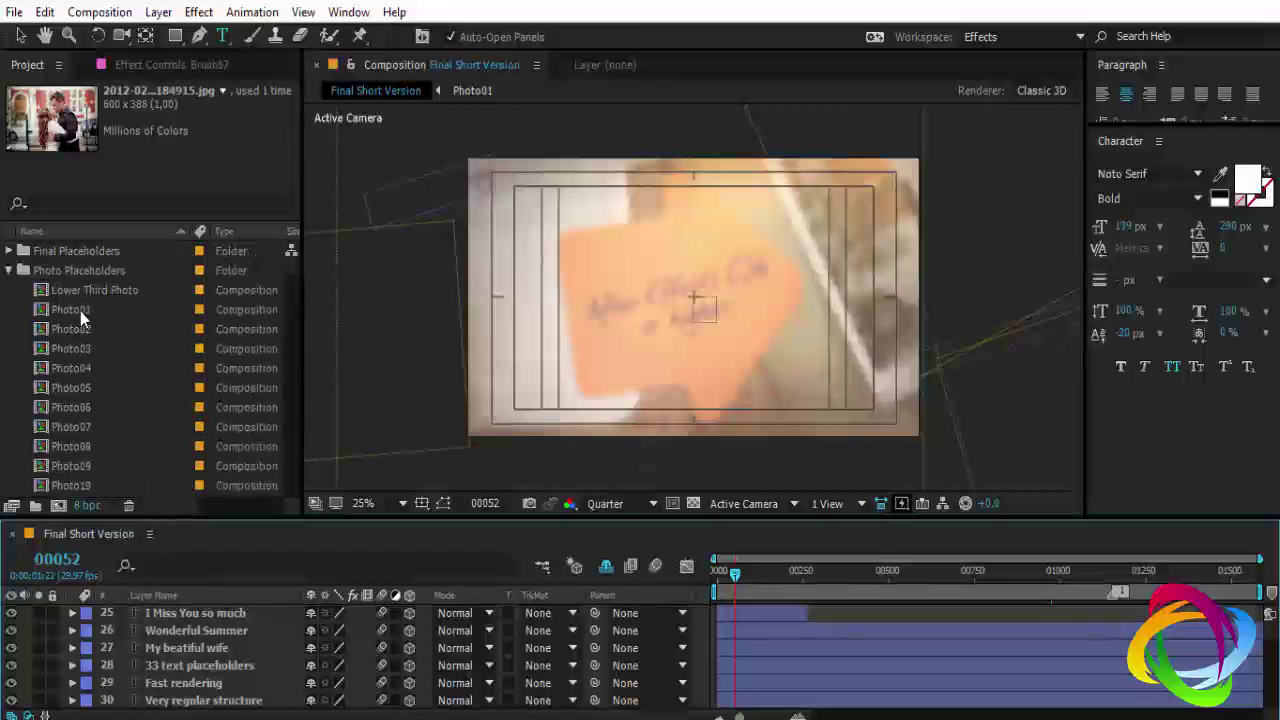
- Open Photo02 and add 21_7.jpg as its top layer, scaled to fill the frame
{"action": "double_click", "coordinate": [77, 332]}
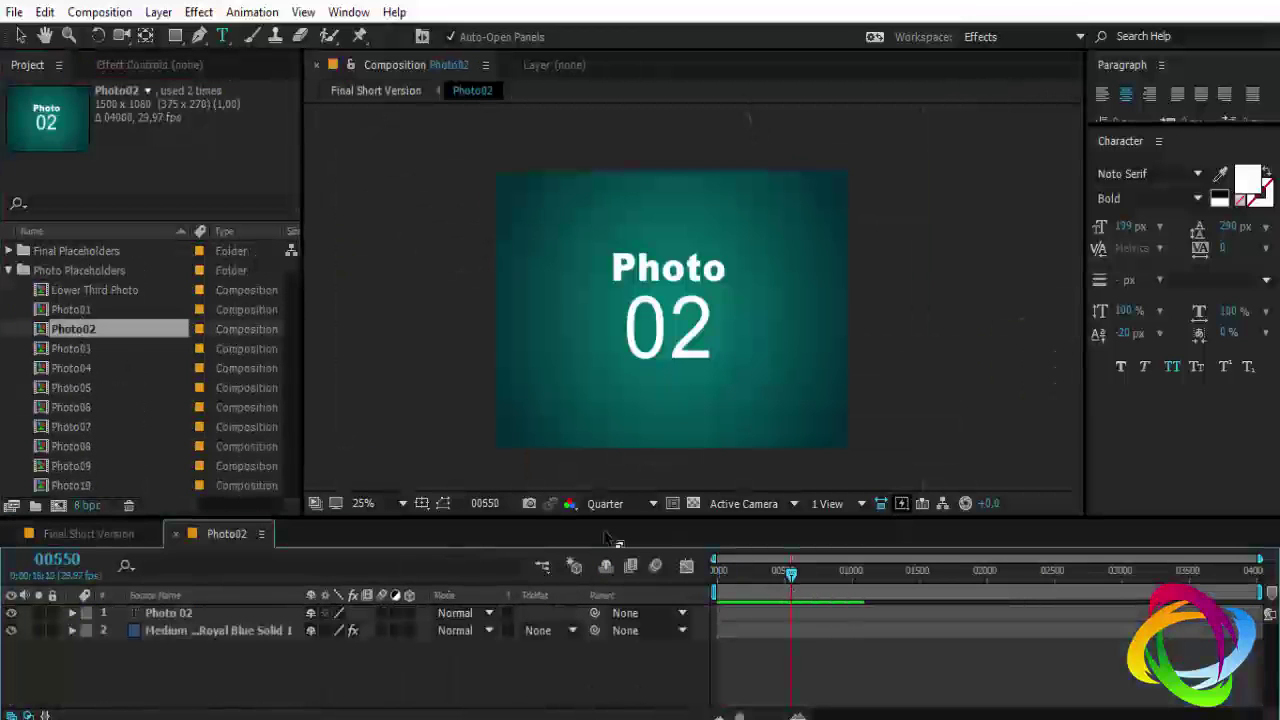
{"action": "scroll", "coordinate": [145, 425], "scroll_direction": "down", "scroll_amount": 3}
{"action": "scroll", "coordinate": [145, 425], "scroll_direction": "down", "scroll_amount": 4}
{"action": "scroll", "coordinate": [145, 425], "scroll_direction": "down", "scroll_amount": 4}
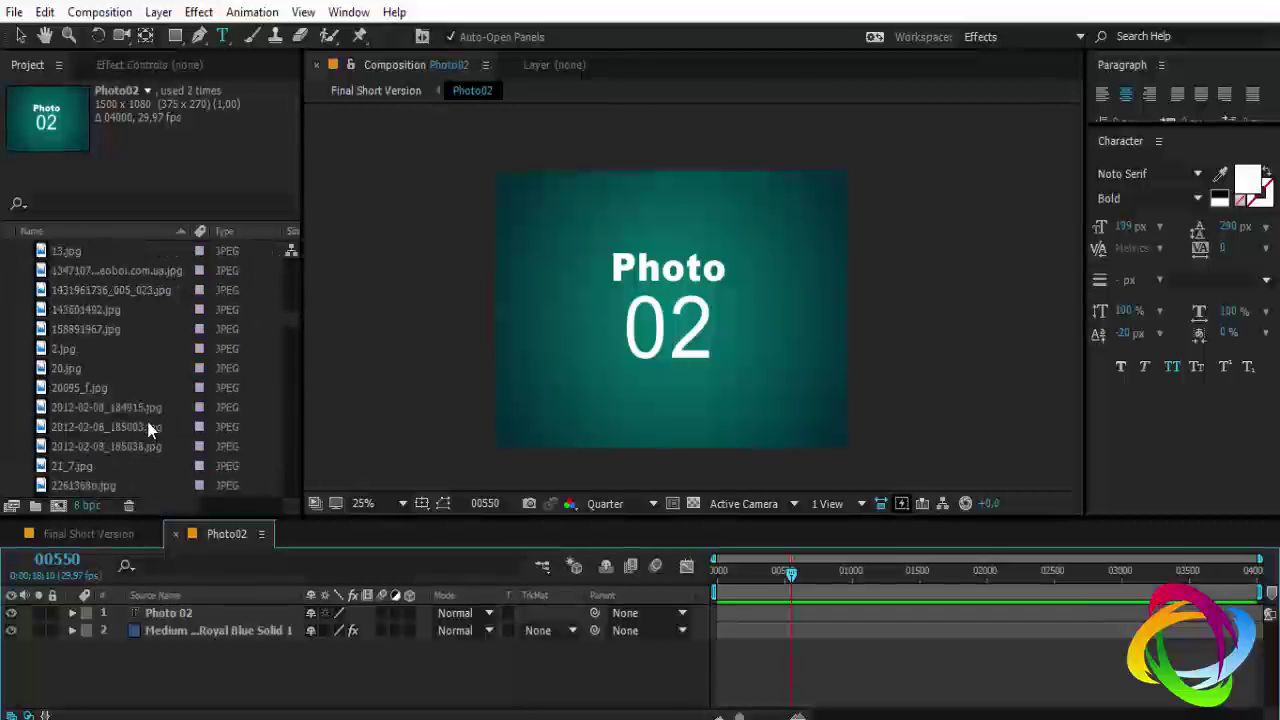
{"action": "left_click", "coordinate": [120, 407]}
{"action": "left_click_drag", "start_coordinate": [117, 405], "coordinate": [191, 612]}
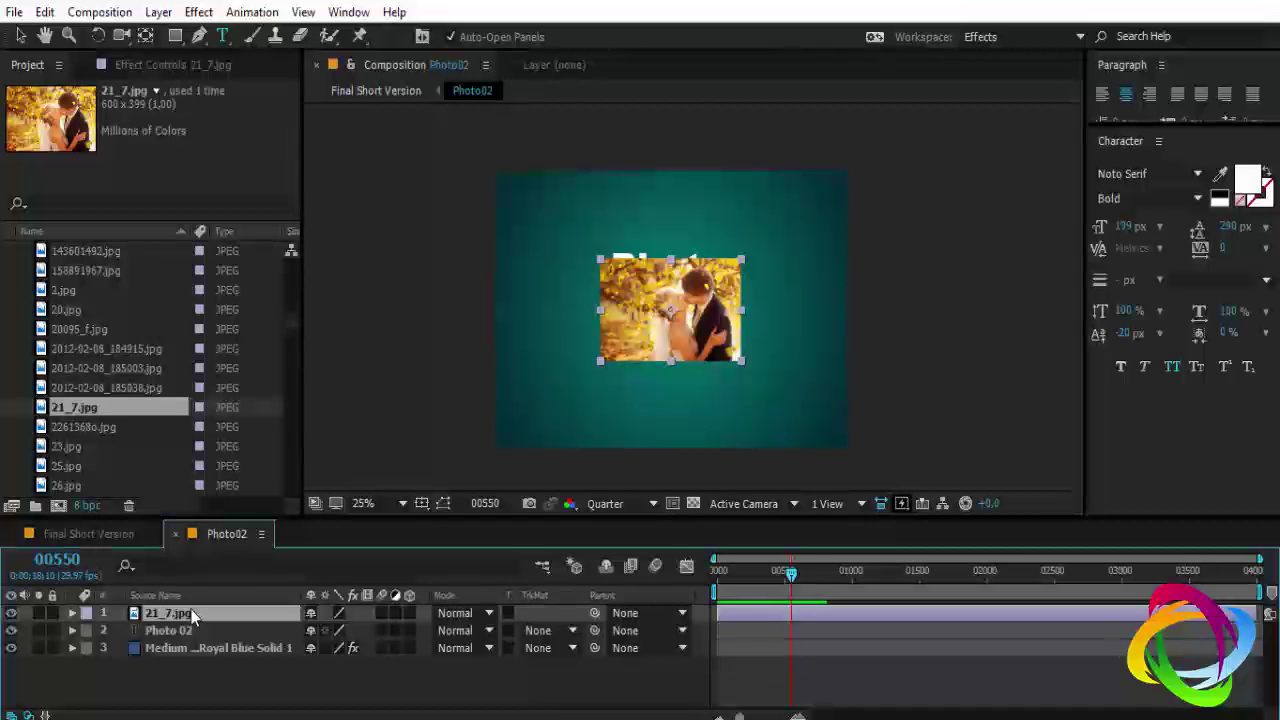
{"action": "key", "text": "ctrl+alt+f"}
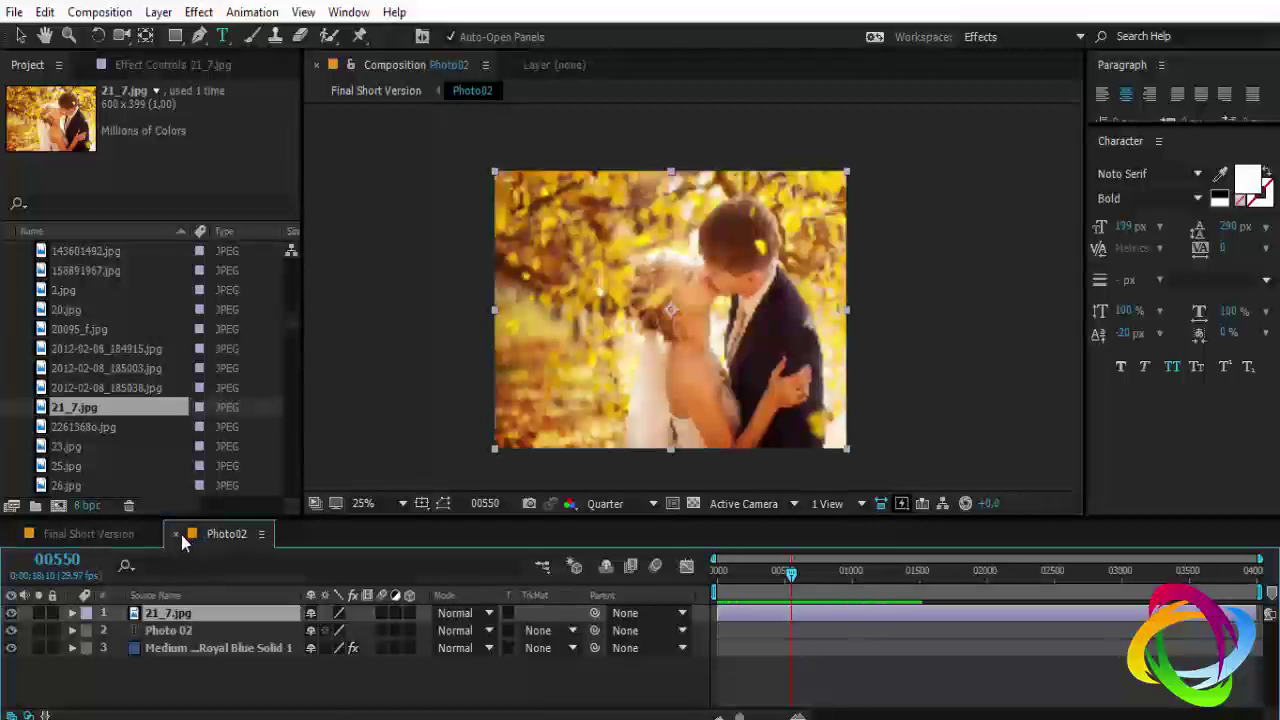
- Close Photo02 to return to Final Short Version
{"action": "left_click", "coordinate": [178, 534]}
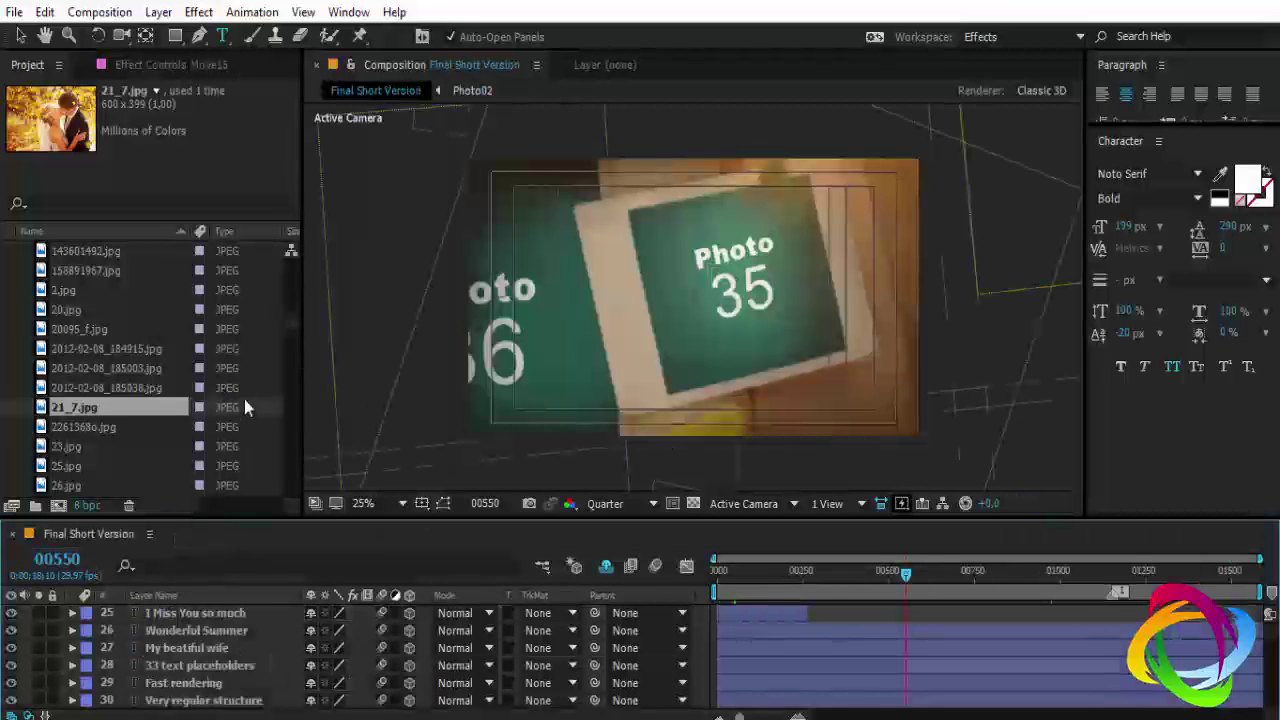
{"action": "scroll", "coordinate": [158, 375], "scroll_direction": "up", "scroll_amount": 10}
{"action": "scroll", "coordinate": [158, 375], "scroll_direction": "up", "scroll_amount": 5}
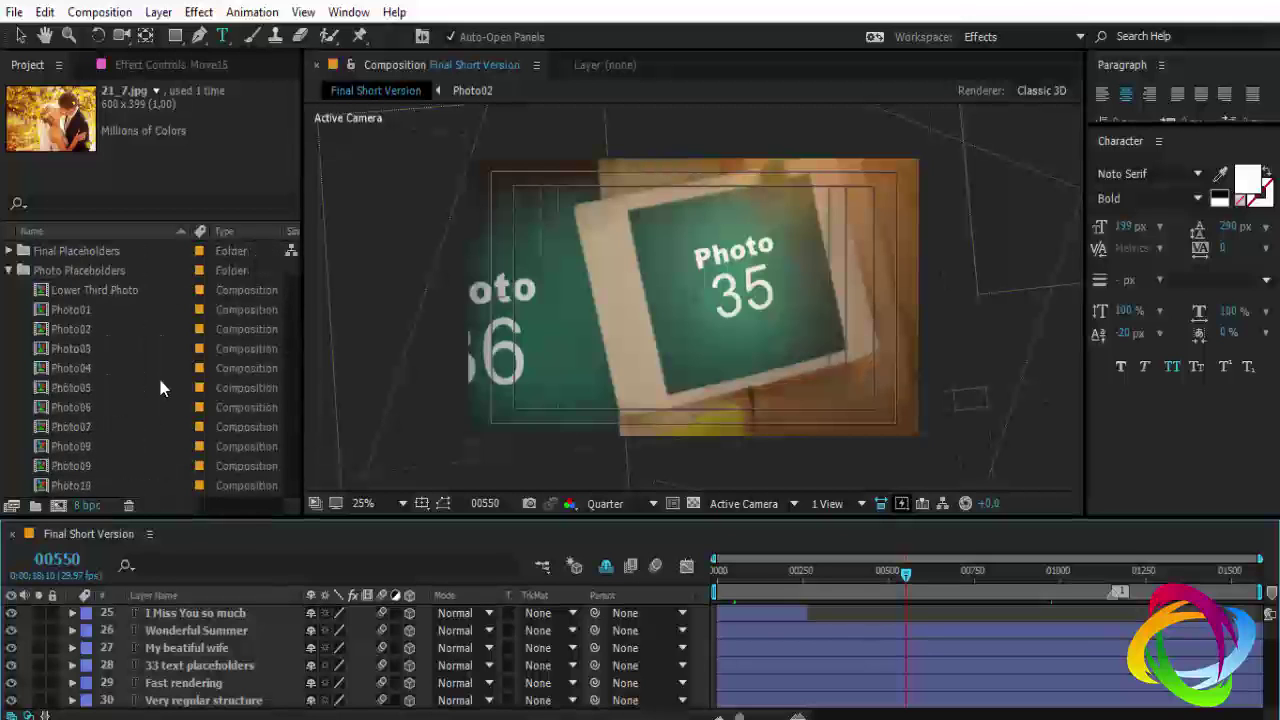
- Add the young woman's portrait photo as Photo03's top layer, then close Photo03
{"action": "double_click", "coordinate": [75, 350]}
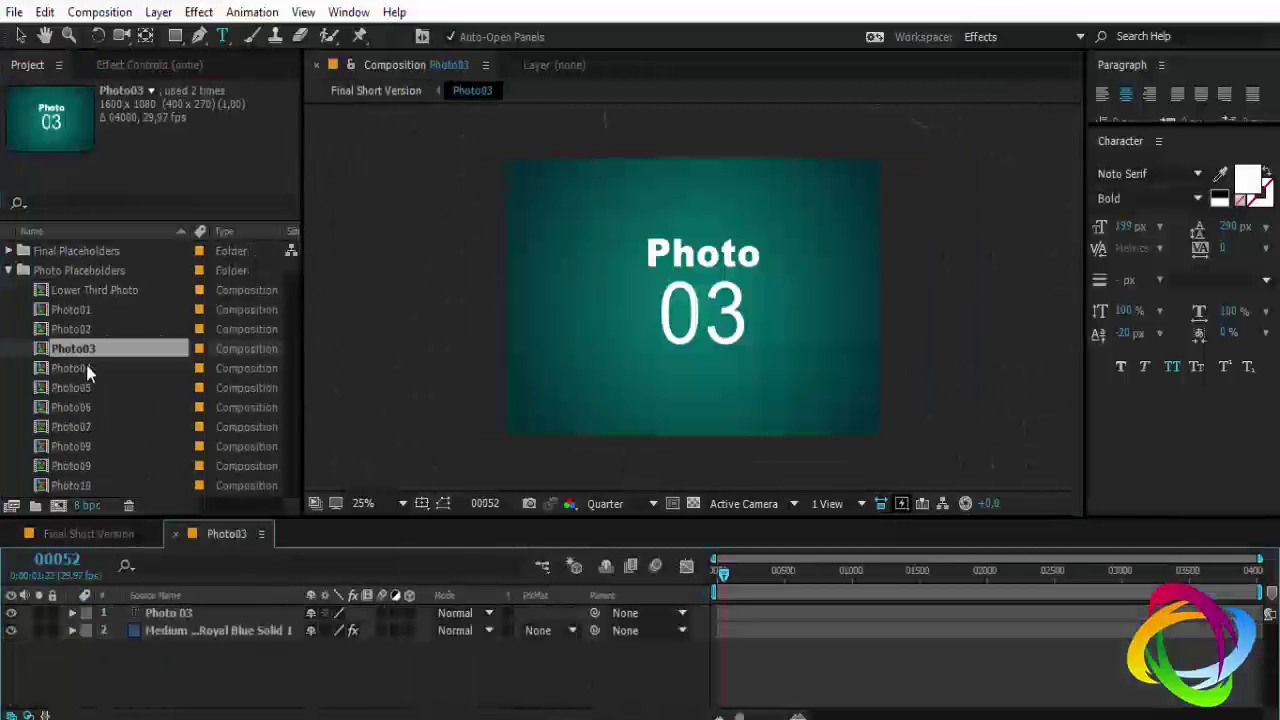
{"action": "scroll", "coordinate": [120, 400], "scroll_direction": "down", "scroll_amount": 2}
{"action": "scroll", "coordinate": [96, 427], "scroll_direction": "down", "scroll_amount": 3}
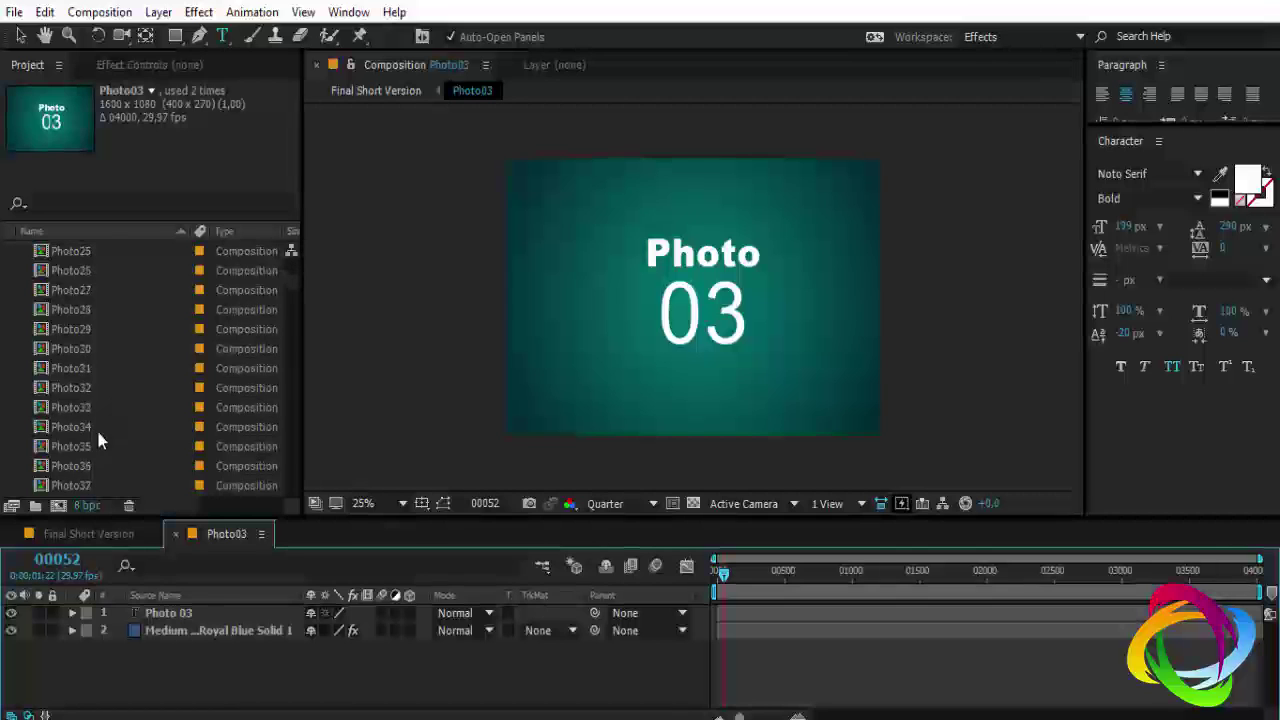
{"action": "scroll", "coordinate": [106, 439], "scroll_direction": "down", "scroll_amount": 4}
{"action": "scroll", "coordinate": [113, 427], "scroll_direction": "down", "scroll_amount": 4}
{"action": "left_click_drag", "start_coordinate": [110, 446], "coordinate": [194, 608]}
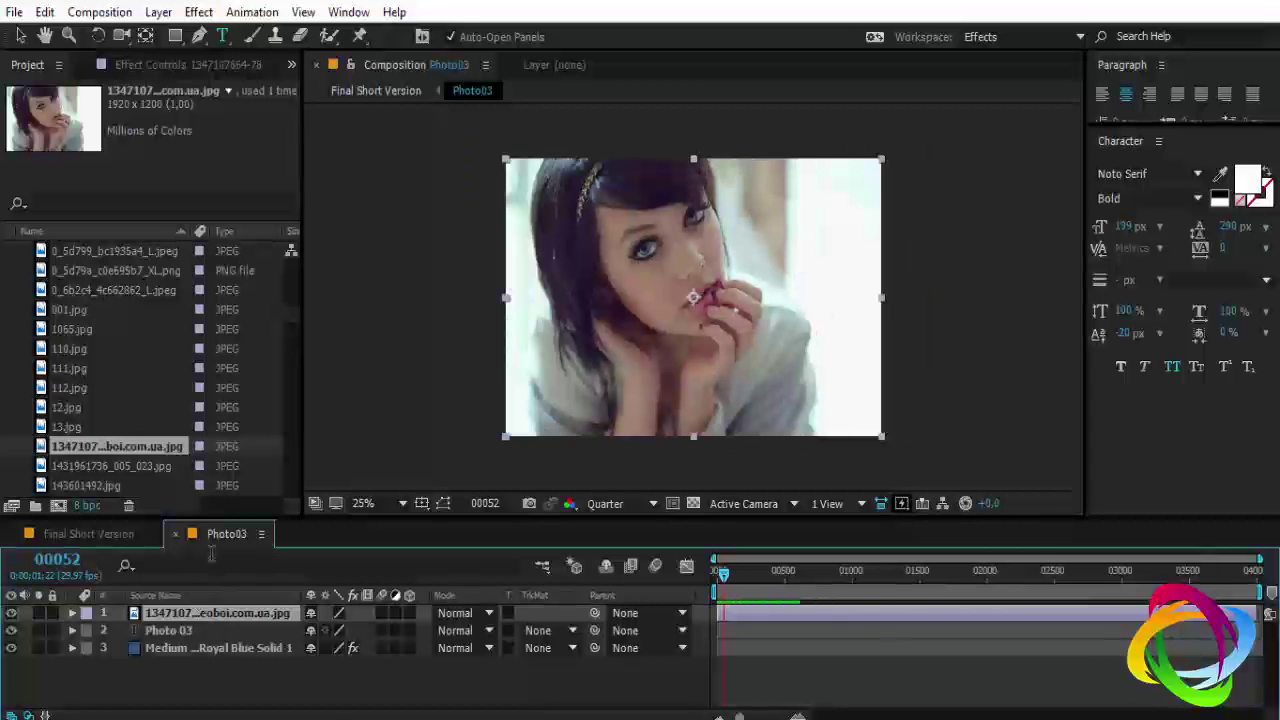
{"action": "left_click", "coordinate": [175, 535]}
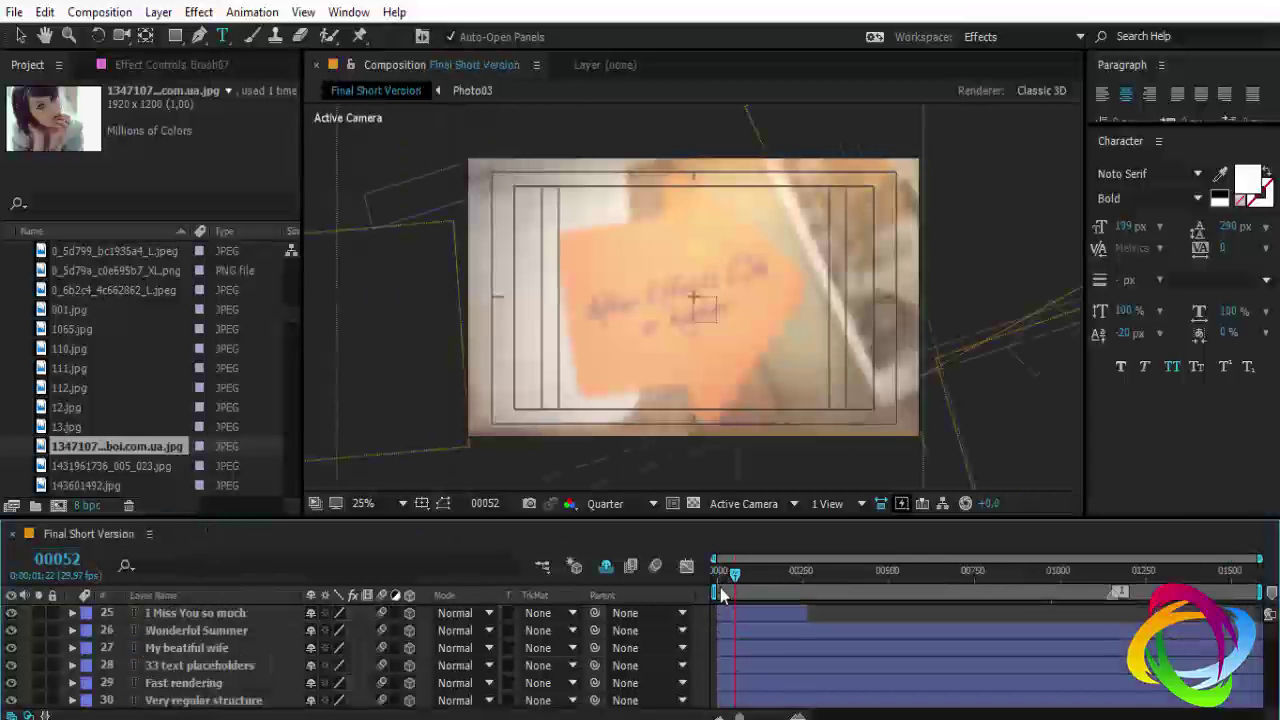
- Scrub Final Short Version from frame 30 to frame 74 and return to the Selection tool
{"action": "left_click", "coordinate": [727, 591]}
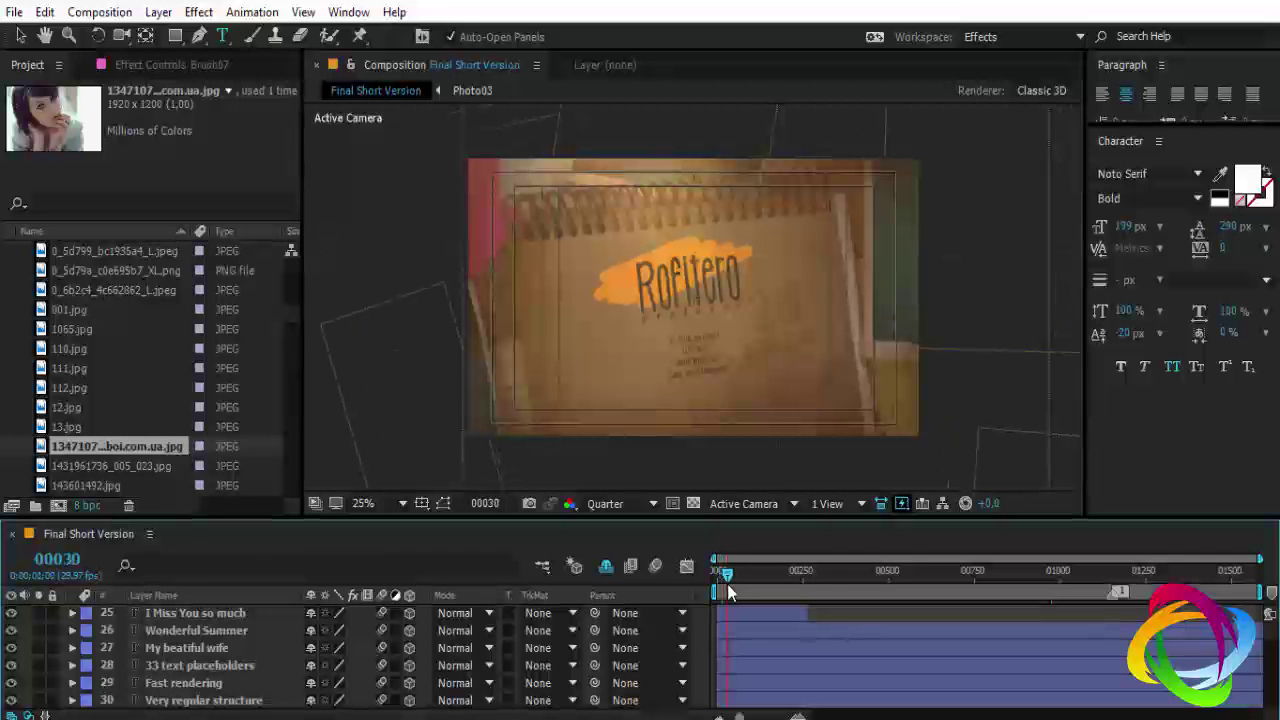
{"action": "left_click_drag", "start_coordinate": [727, 584], "coordinate": [742, 586]}
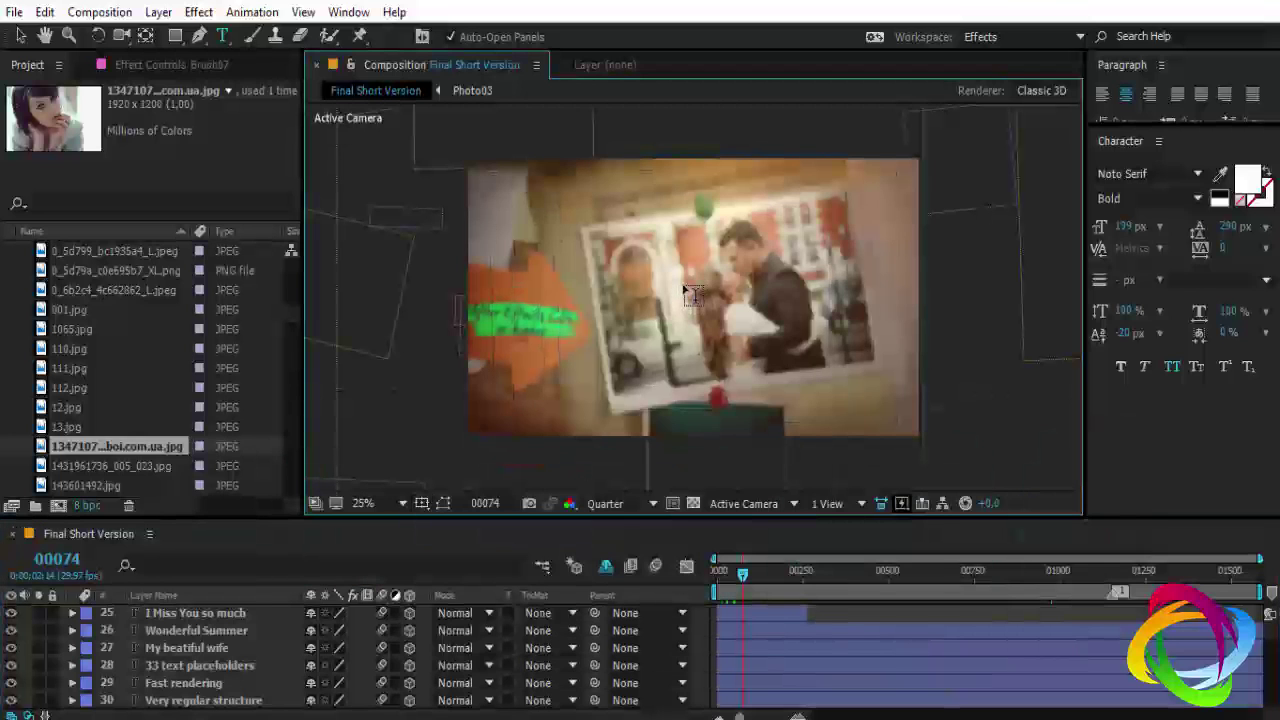
{"action": "key", "text": "v"}
{"action": "scroll", "coordinate": [112, 370], "scroll_direction": "down", "scroll_amount": 10}
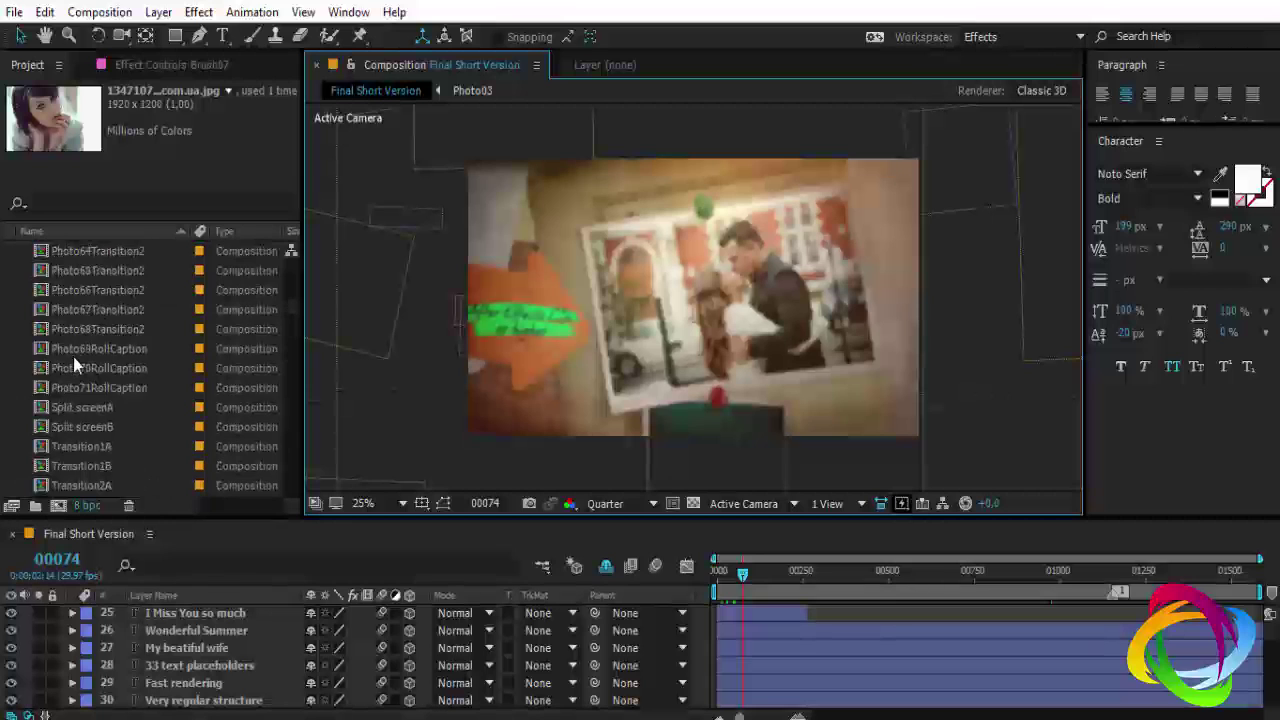
{"action": "scroll", "coordinate": [73, 356], "scroll_direction": "down", "scroll_amount": 5}
{"action": "scroll", "coordinate": [64, 283], "scroll_direction": "up", "scroll_amount": 5}
{"action": "scroll", "coordinate": [66, 281], "scroll_direction": "up", "scroll_amount": 3}
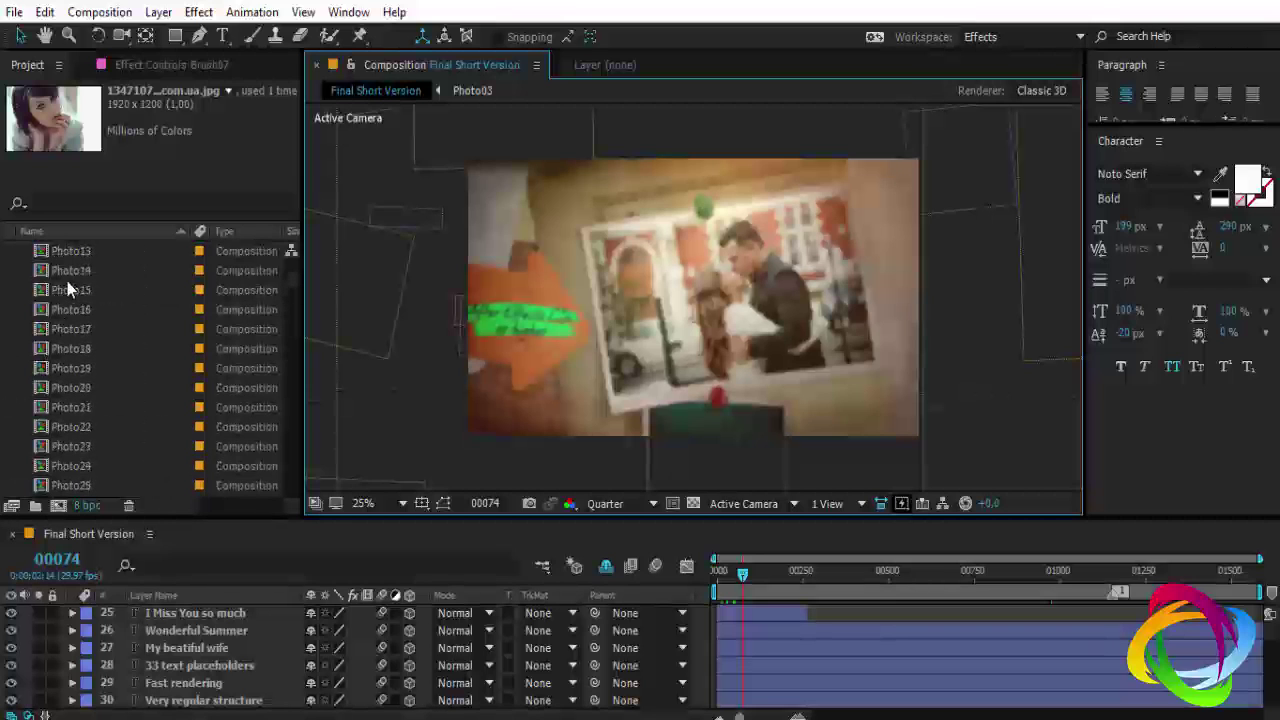
{"action": "scroll", "coordinate": [67, 281], "scroll_direction": "up", "scroll_amount": 3}
{"action": "scroll", "coordinate": [68, 281], "scroll_direction": "up", "scroll_amount": 4}
- Expand Photo Placeholders, browse down to Transition2B, and collapse the Photos folder
{"action": "left_click", "coordinate": [65, 271]}
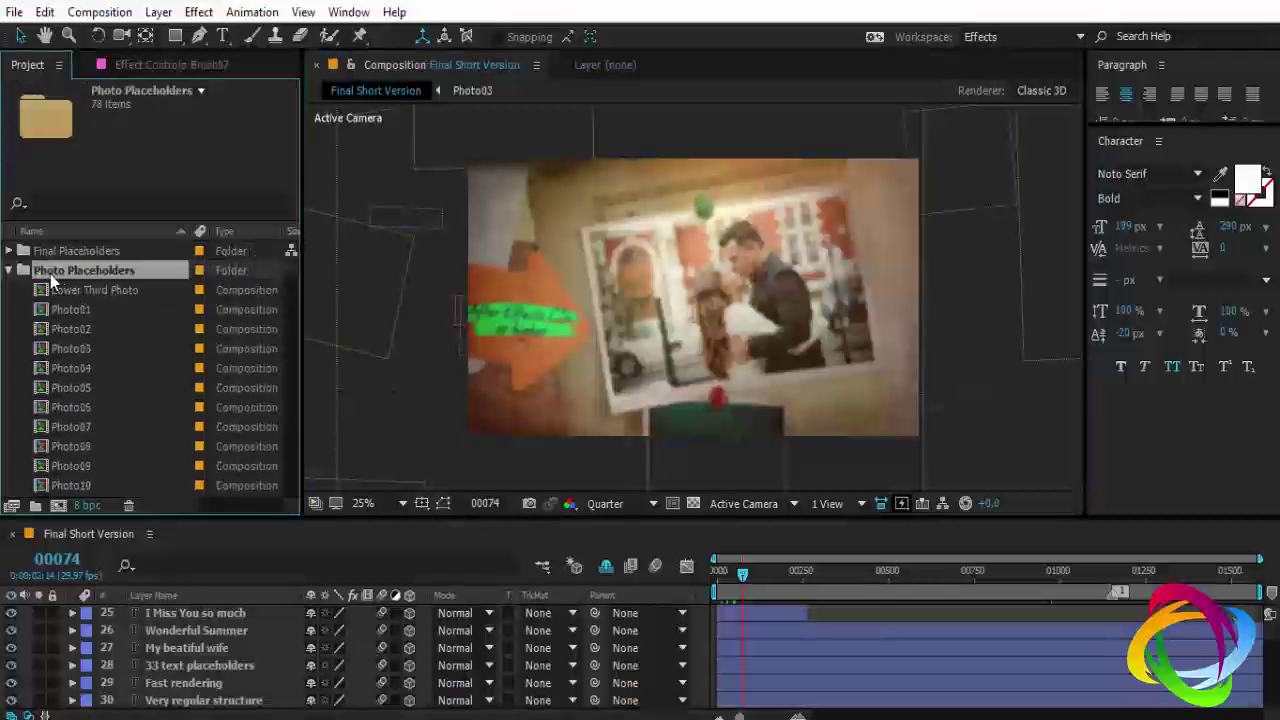
{"action": "scroll", "coordinate": [82, 362], "scroll_direction": "down", "scroll_amount": 4}
{"action": "scroll", "coordinate": [75, 362], "scroll_direction": "down", "scroll_amount": 20}
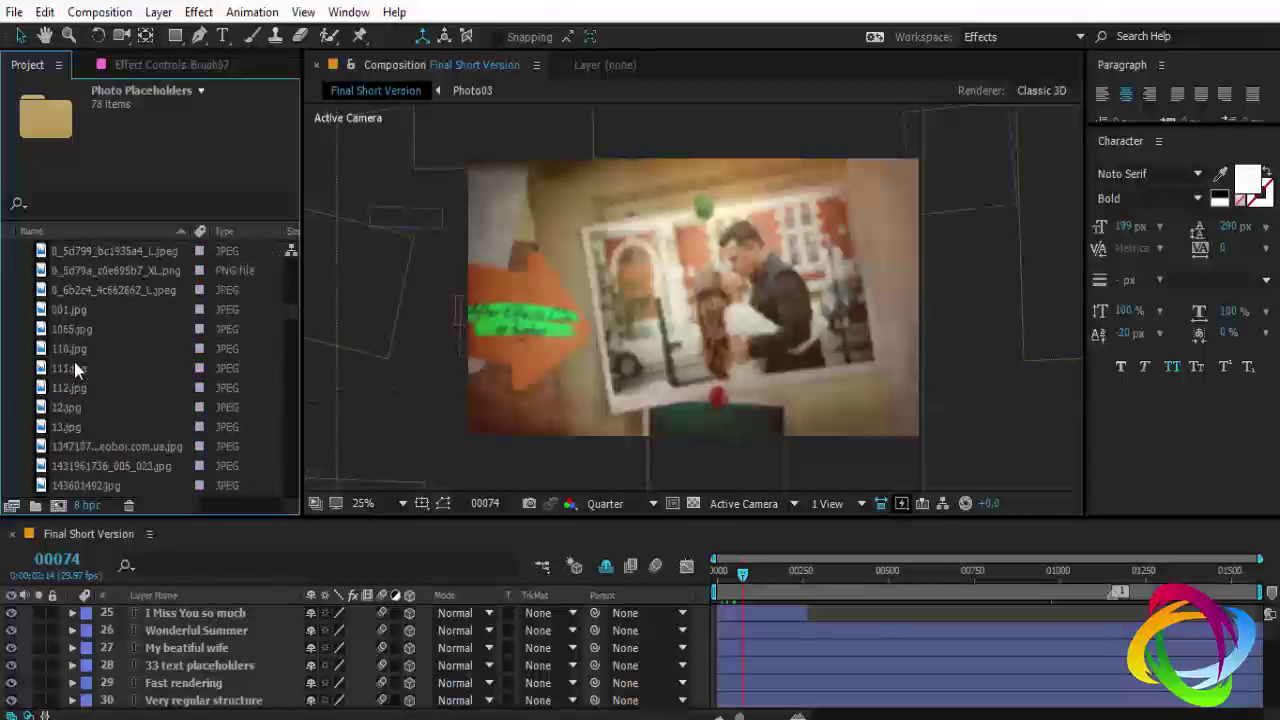
{"action": "scroll", "coordinate": [74, 362], "scroll_direction": "down", "scroll_amount": 4}
{"action": "scroll", "coordinate": [72, 356], "scroll_direction": "up", "scroll_amount": 5}
{"action": "left_click", "coordinate": [63, 446]}
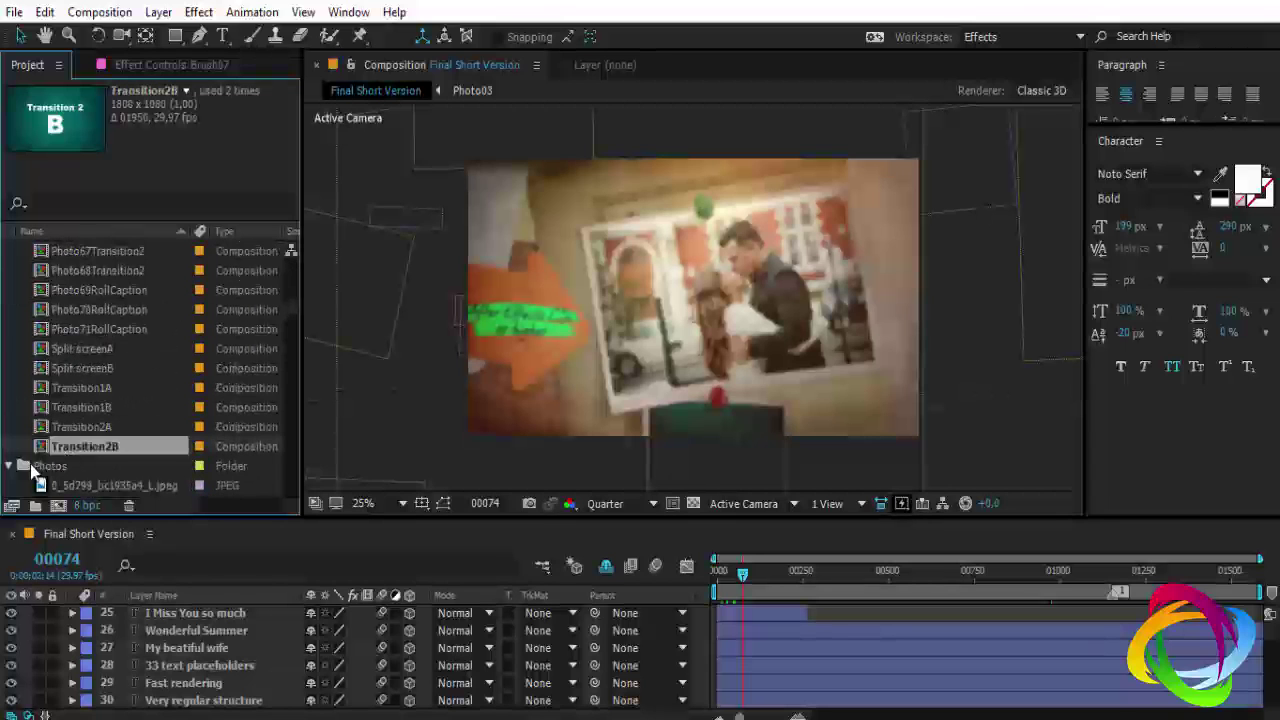
{"action": "left_click", "coordinate": [9, 466]}
{"action": "scroll", "coordinate": [38, 360], "scroll_direction": "up", "scroll_amount": 10}
{"action": "scroll", "coordinate": [34, 357], "scroll_direction": "up", "scroll_amount": 5}
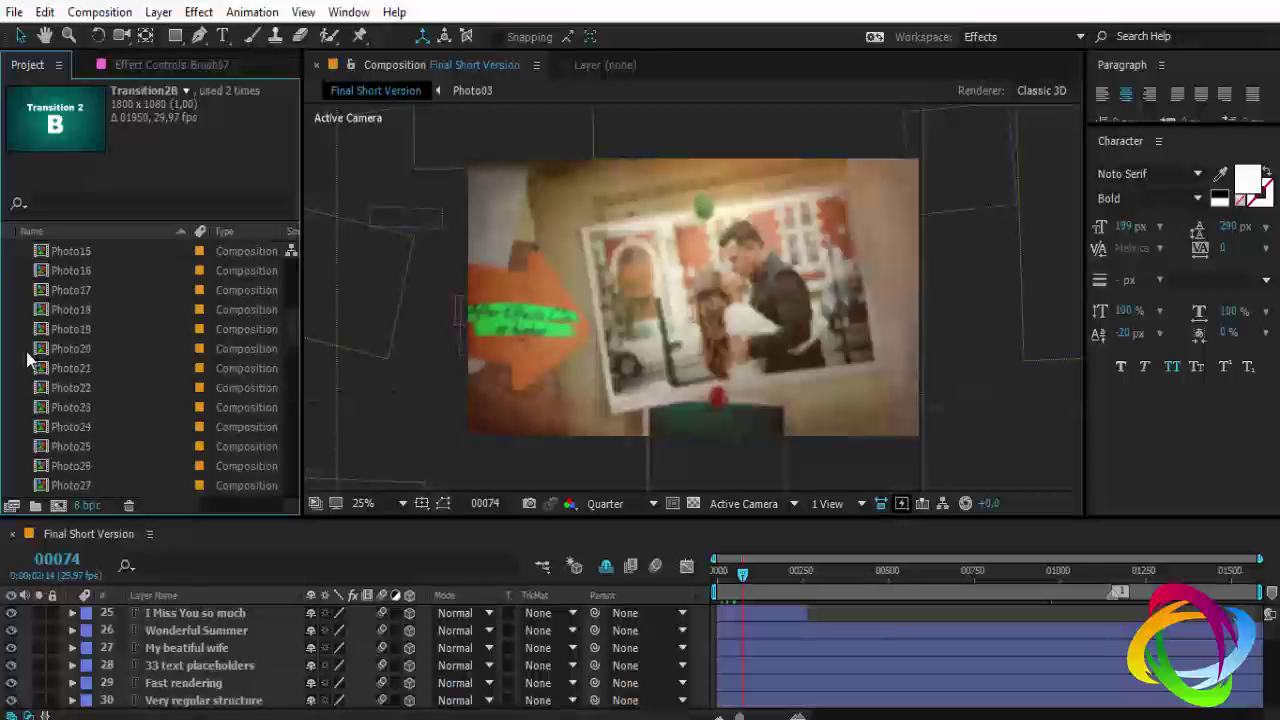
{"action": "scroll", "coordinate": [34, 357], "scroll_direction": "up", "scroll_amount": 5}
{"action": "scroll", "coordinate": [30, 340], "scroll_direction": "up", "scroll_amount": 5}
- Collapse Photo Placeholders, expand Final Placeholders, and select Last Photo then Lower Third
{"action": "left_click", "coordinate": [9, 270]}
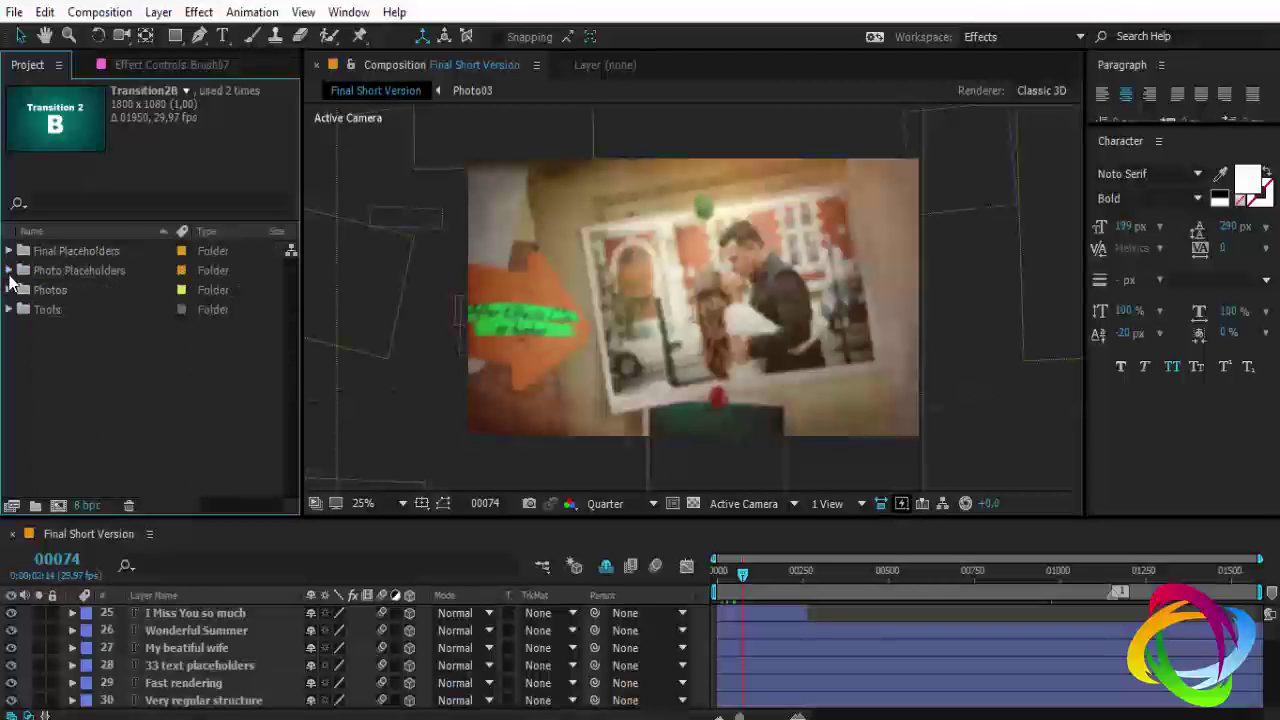
{"action": "left_click", "coordinate": [9, 251]}
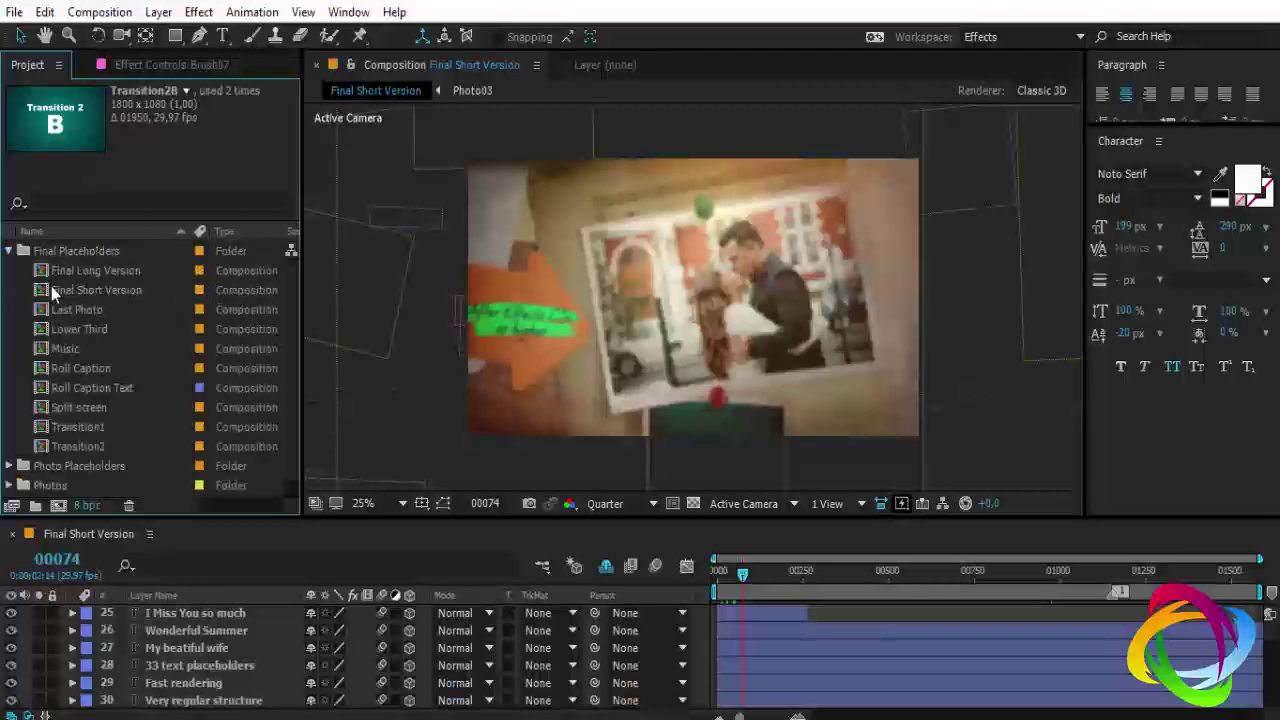
{"action": "left_click", "coordinate": [78, 310]}
{"action": "left_click", "coordinate": [90, 329]}
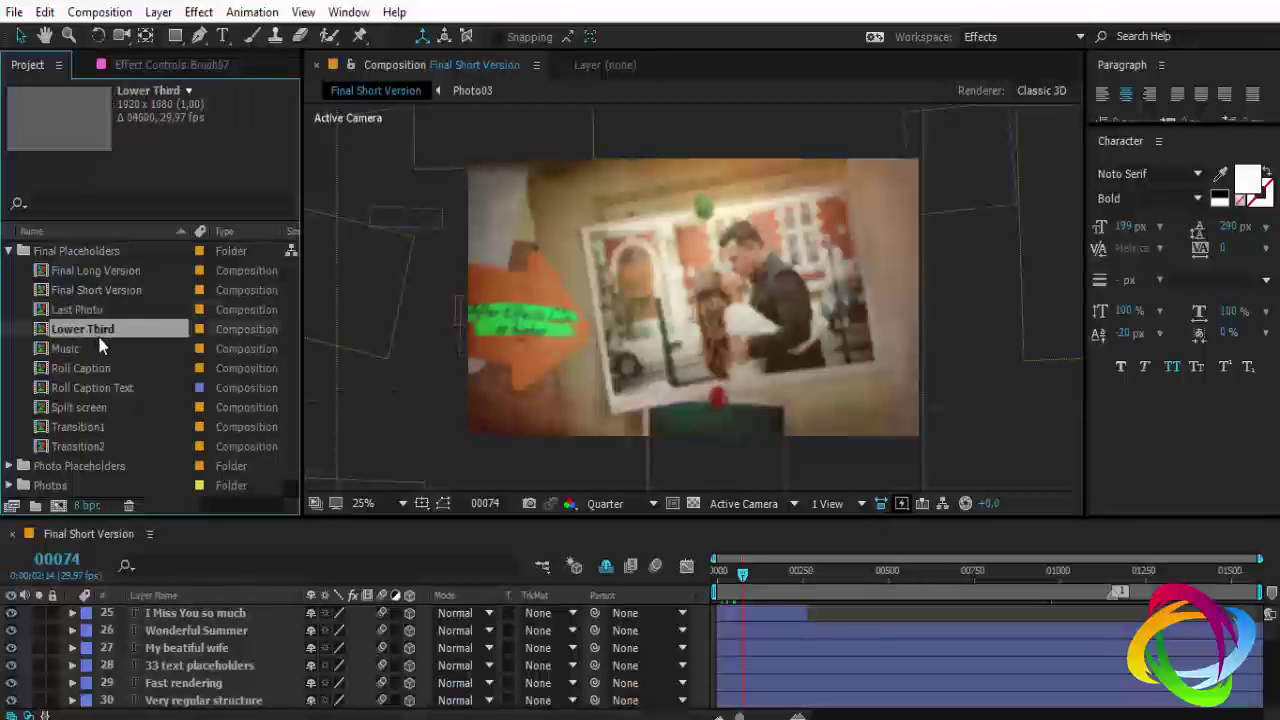
- Open Lower Third and pan the view, with the transparency grid on, to show the whole caption card
{"action": "double_click", "coordinate": [94, 330]}
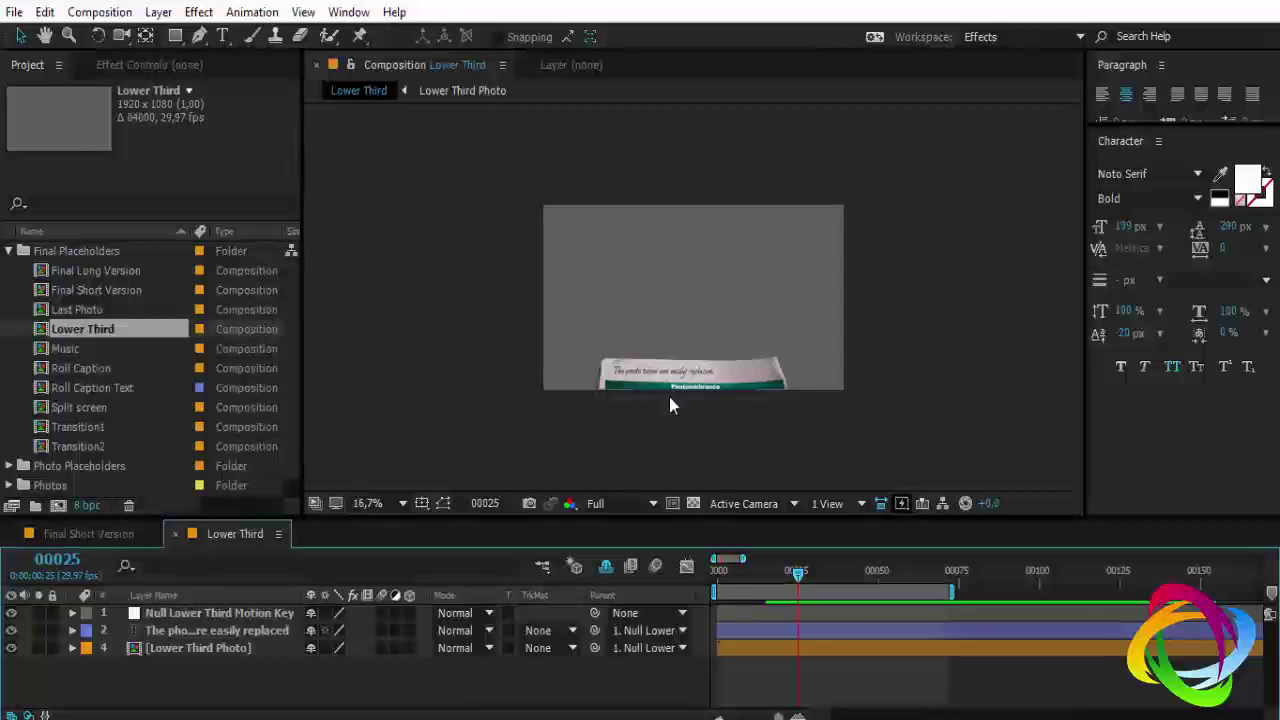
{"action": "left_click", "coordinate": [693, 503]}
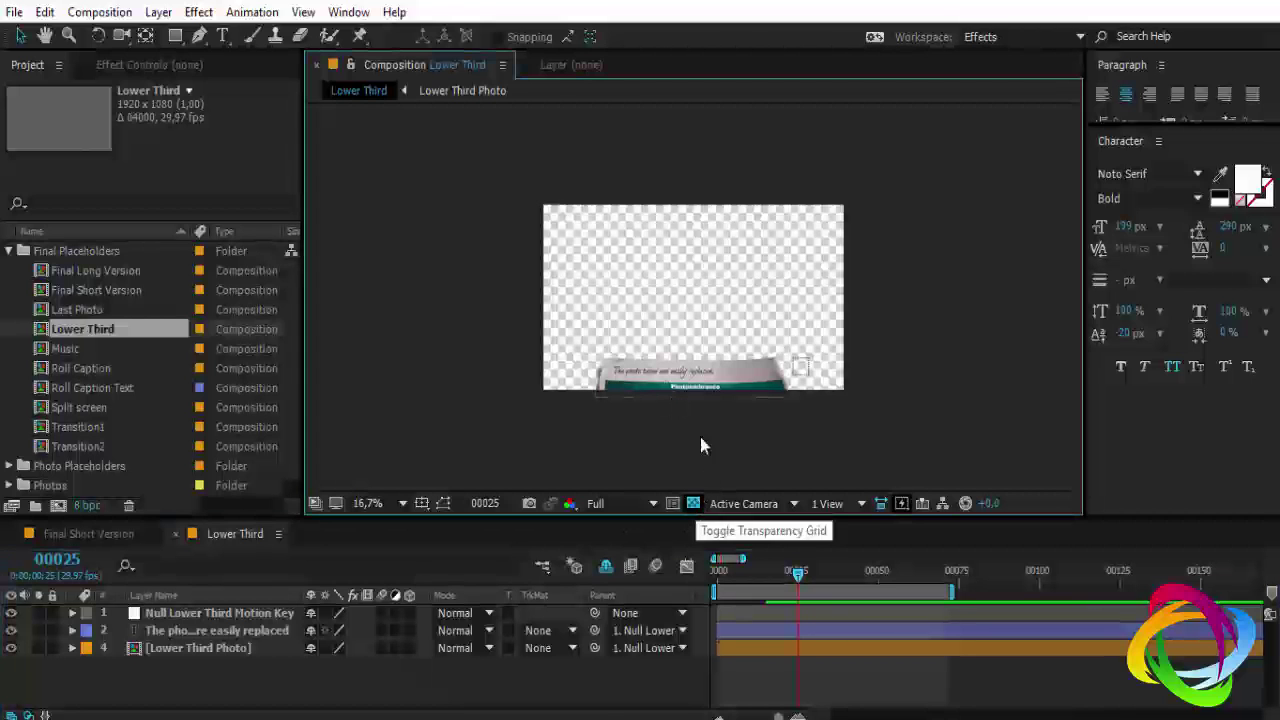
{"action": "scroll", "coordinate": [688, 327], "scroll_direction": "up", "scroll_amount": 3}
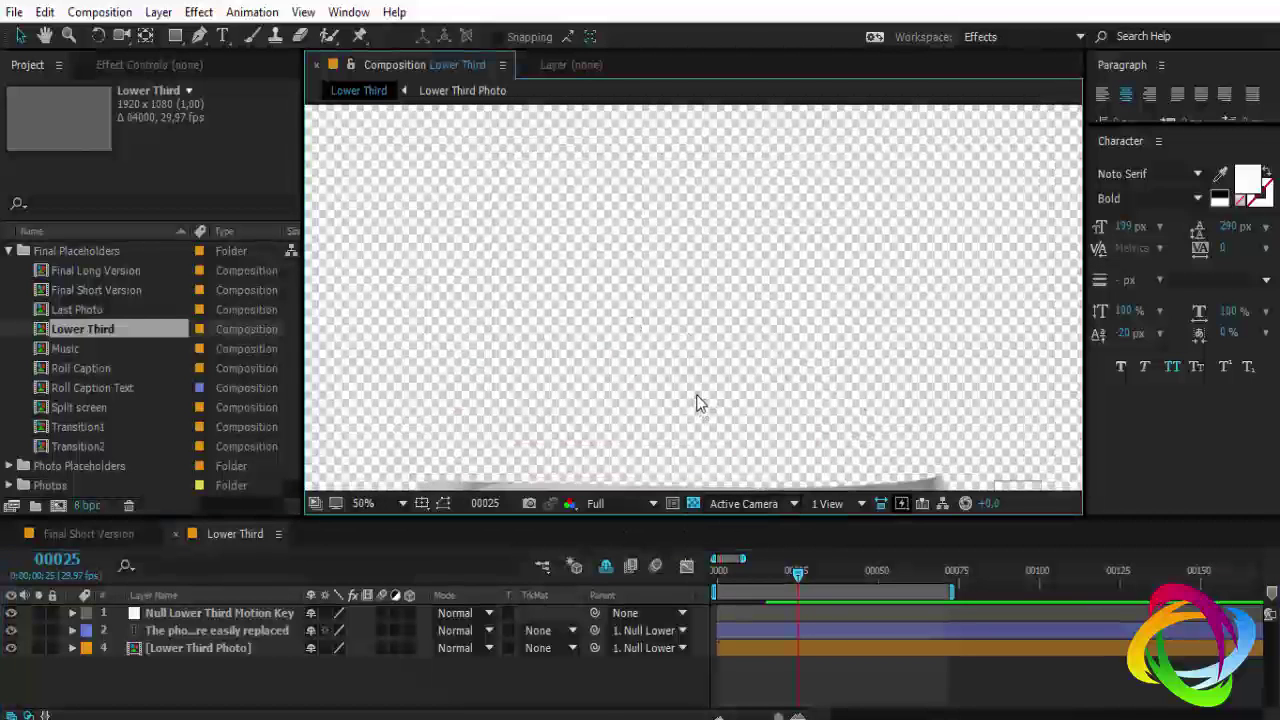
{"action": "key", "text": "h"}
{"action": "left_click_drag", "start_coordinate": [689, 374], "coordinate": [671, 240]}
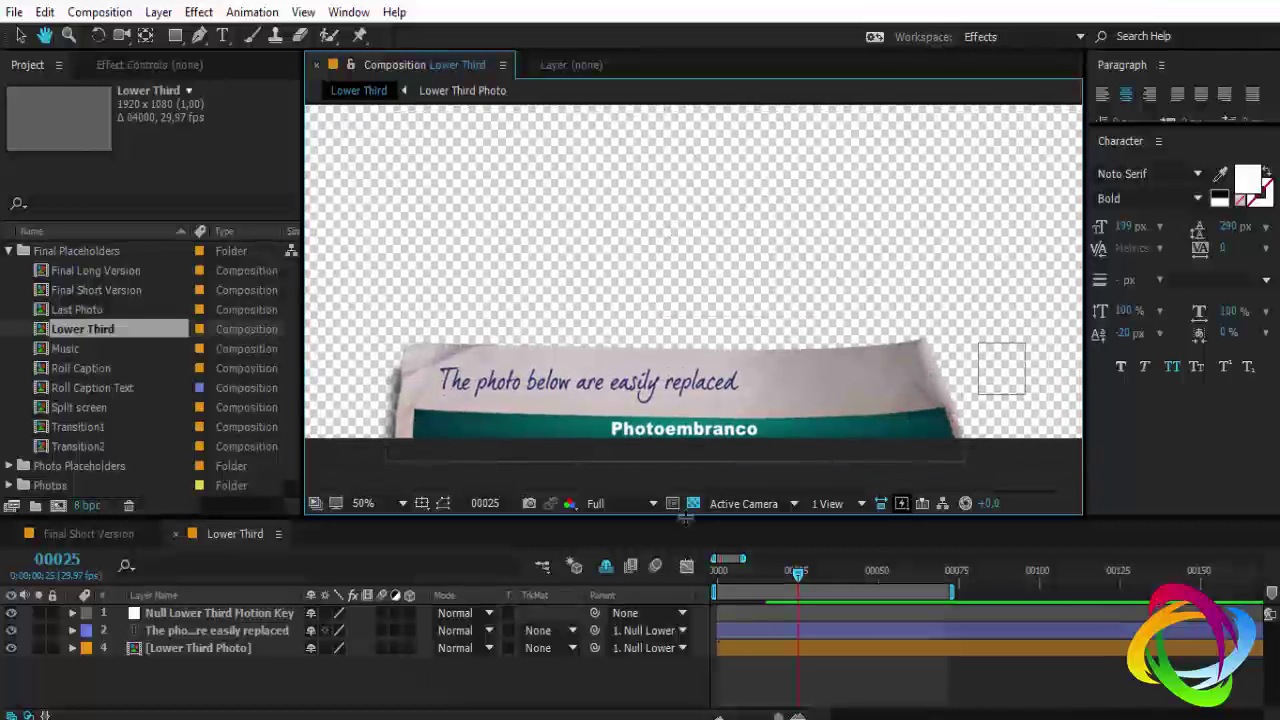
{"action": "left_click", "coordinate": [694, 505]}
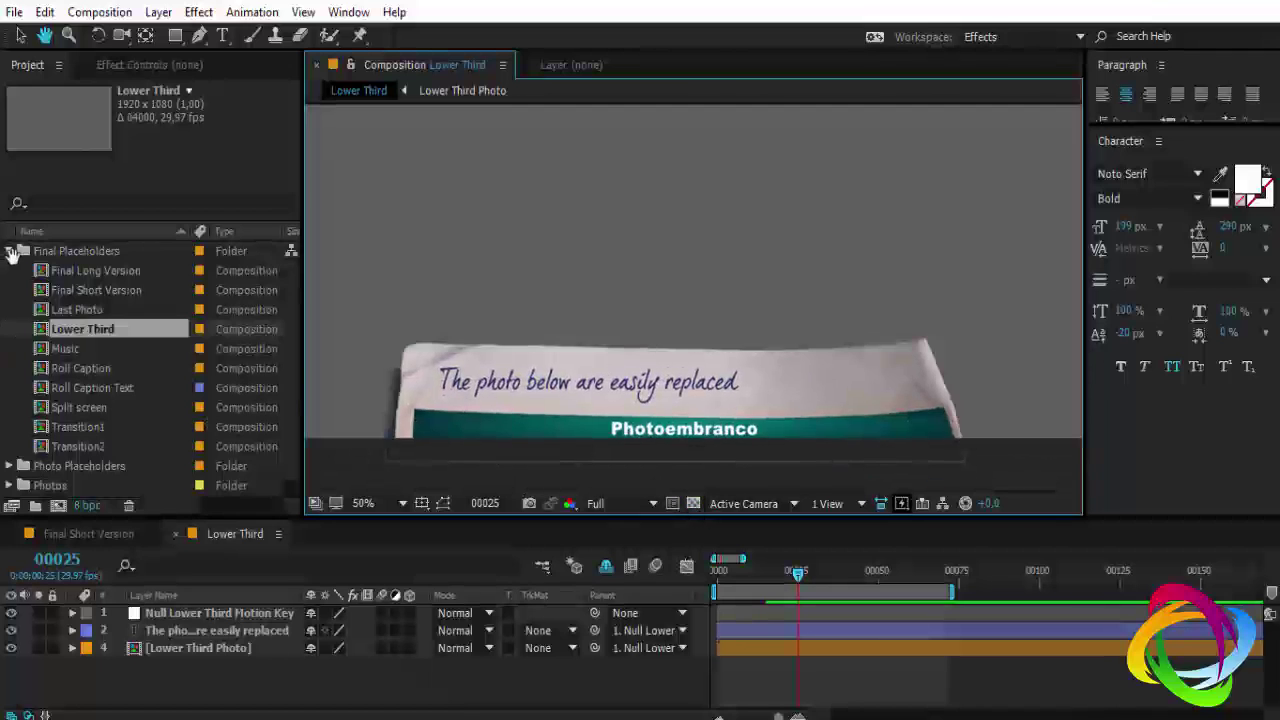
{"action": "key", "text": "v"}
- Re-expand Final Placeholders and select the Roll Caption Text composition
{"action": "left_click", "coordinate": [10, 252]}
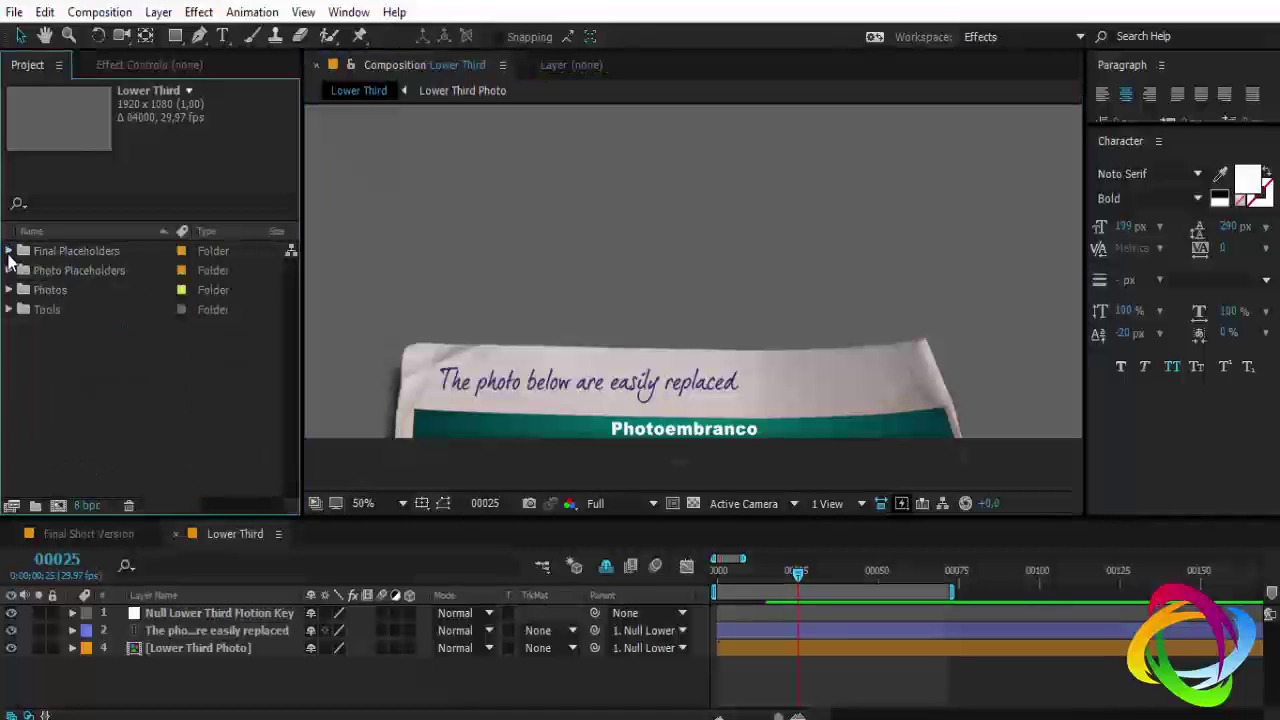
{"action": "left_click", "coordinate": [9, 251]}
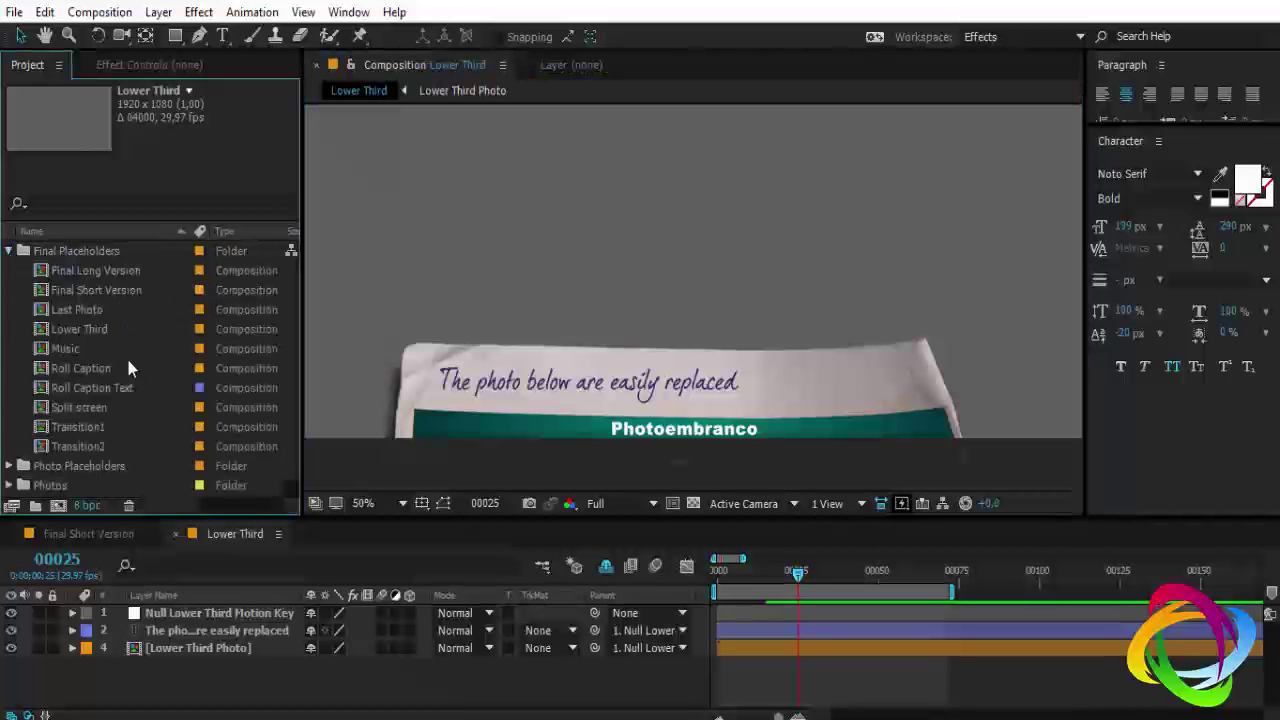
{"action": "left_click", "coordinate": [80, 427]}
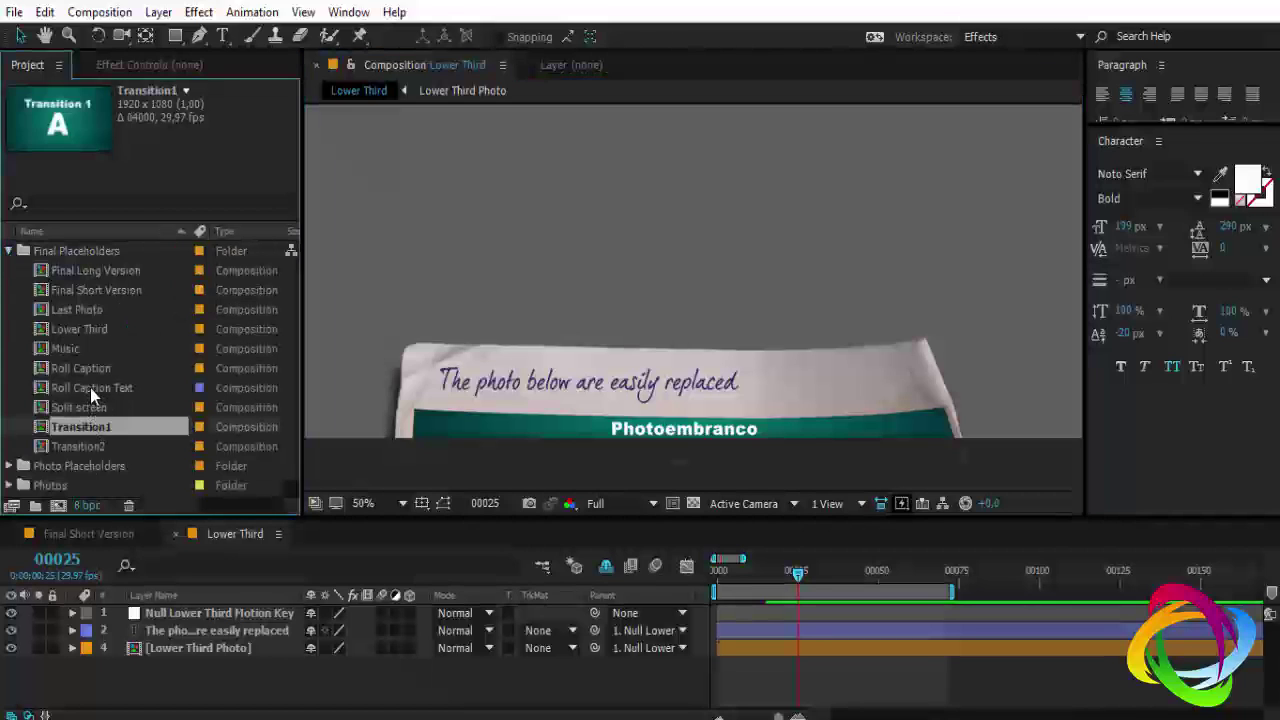
{"action": "left_click", "coordinate": [88, 388]}
- Open Roll Caption Text, enter its credits text layer, then close the composition
{"action": "double_click", "coordinate": [82, 387]}
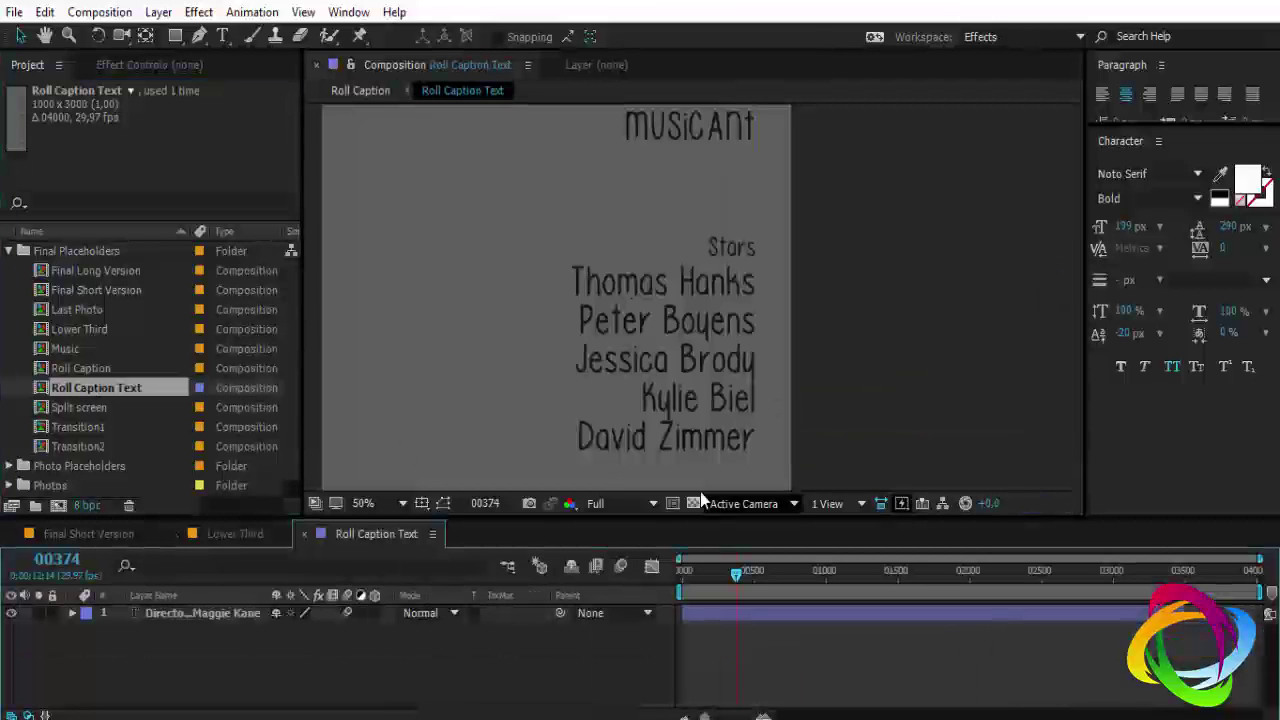
{"action": "double_click", "coordinate": [203, 614]}
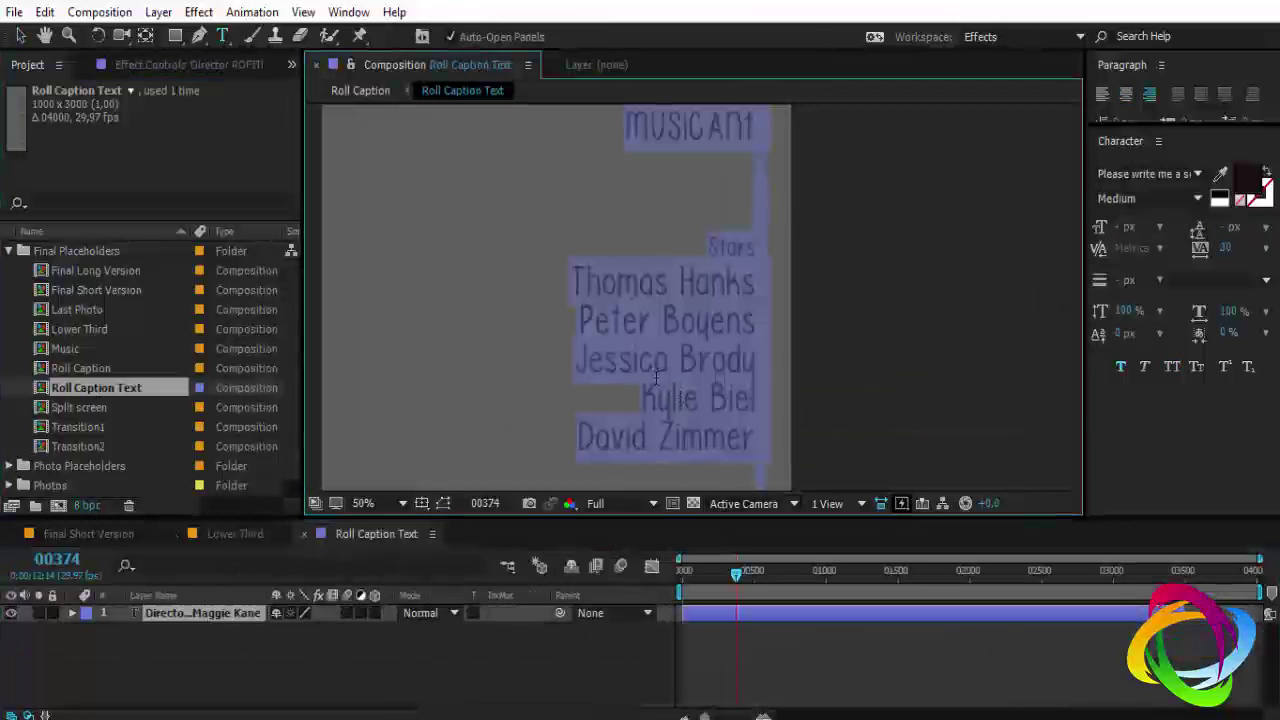
{"action": "left_click", "coordinate": [303, 533]}
- Collapse Final Placeholders, close Lower Third and return to the Selection tool
{"action": "left_click", "coordinate": [92, 408]}
{"action": "left_click", "coordinate": [77, 443]}
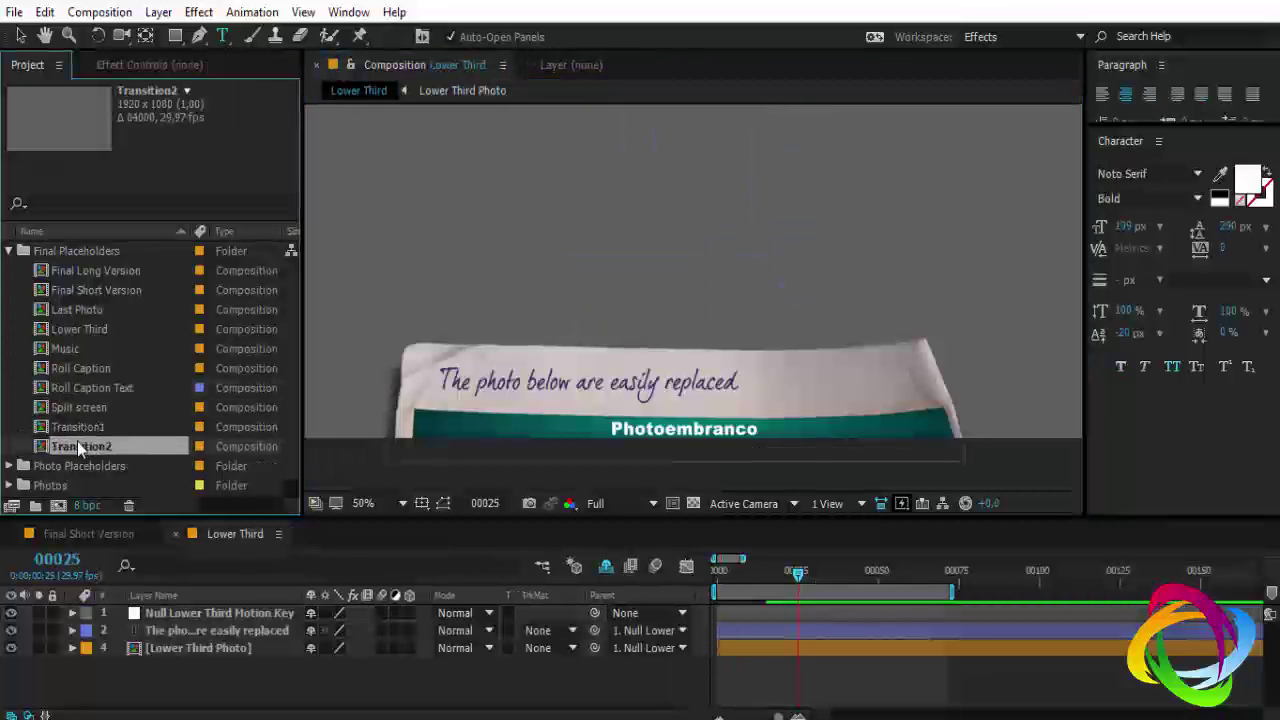
{"action": "left_click", "coordinate": [9, 251]}
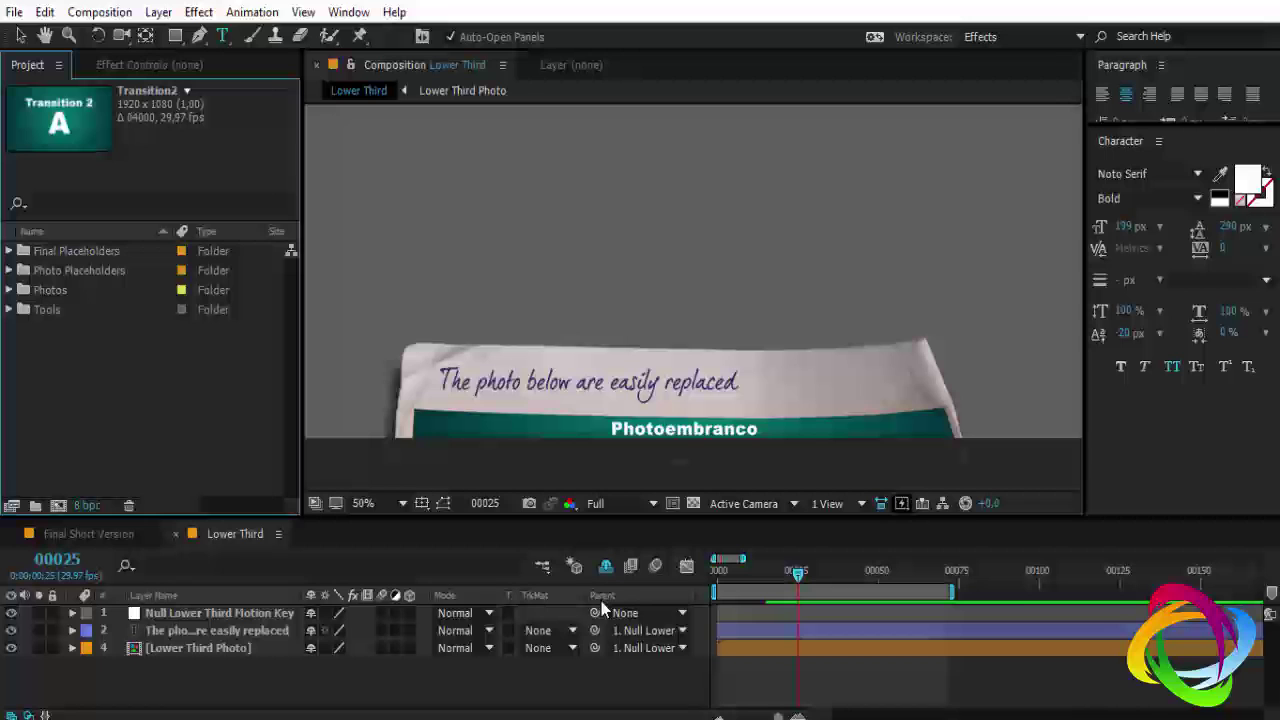
{"action": "left_click", "coordinate": [175, 534]}
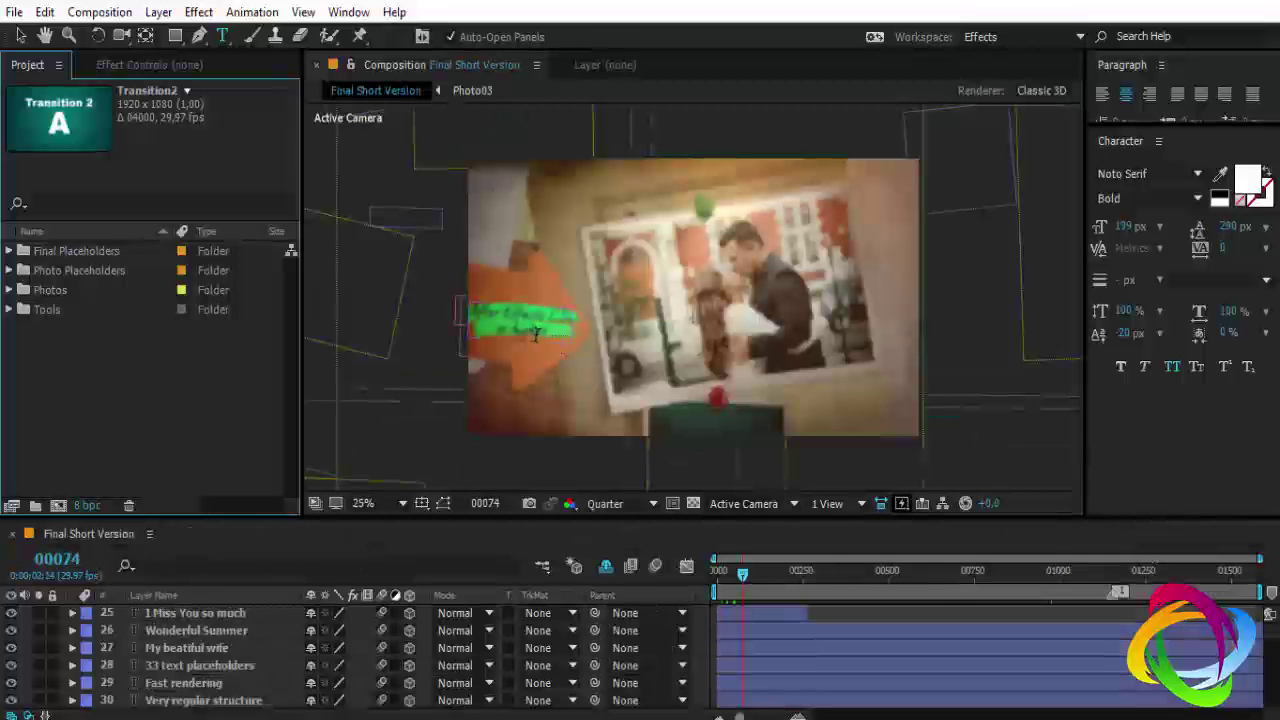
{"action": "key", "text": "v"}
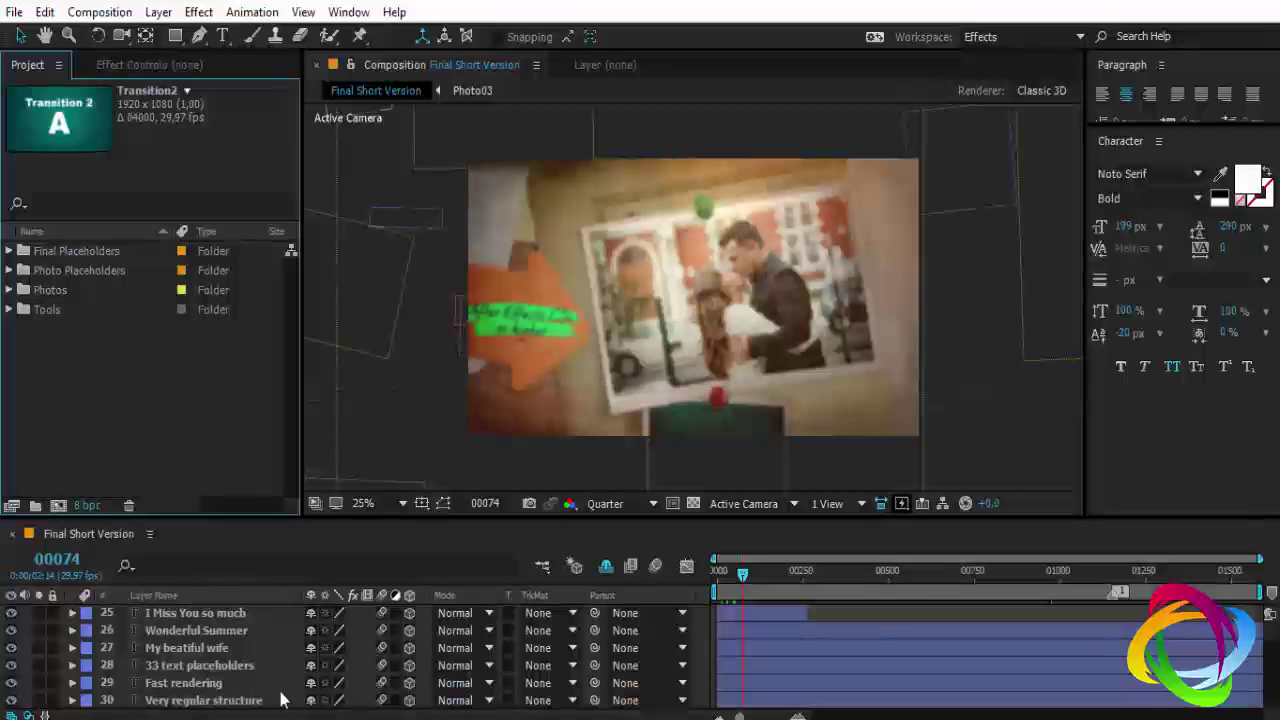
- Select the closing 'I Love You Rebeca' text layer in the timeline
{"action": "left_click", "coordinate": [193, 610]}
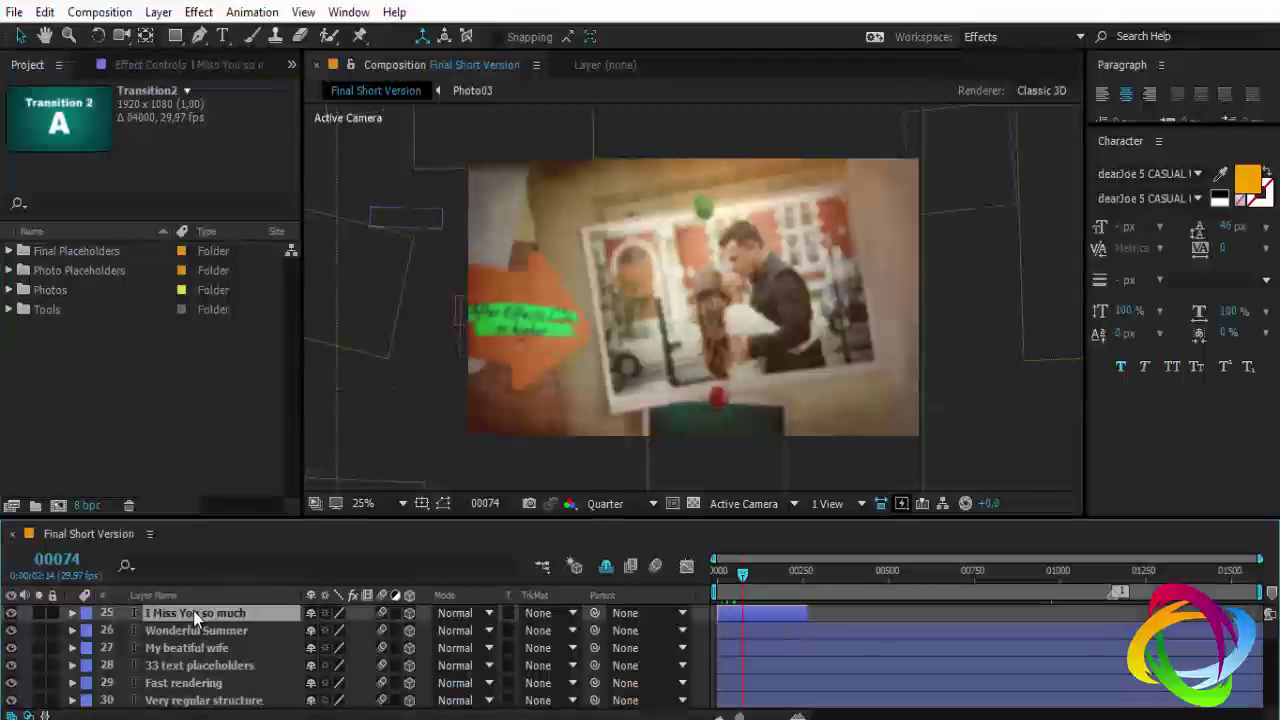
{"action": "left_click", "coordinate": [209, 648]}
{"action": "scroll", "coordinate": [210, 650], "scroll_direction": "down", "scroll_amount": 5}
{"action": "scroll", "coordinate": [211, 650], "scroll_direction": "down", "scroll_amount": 2}
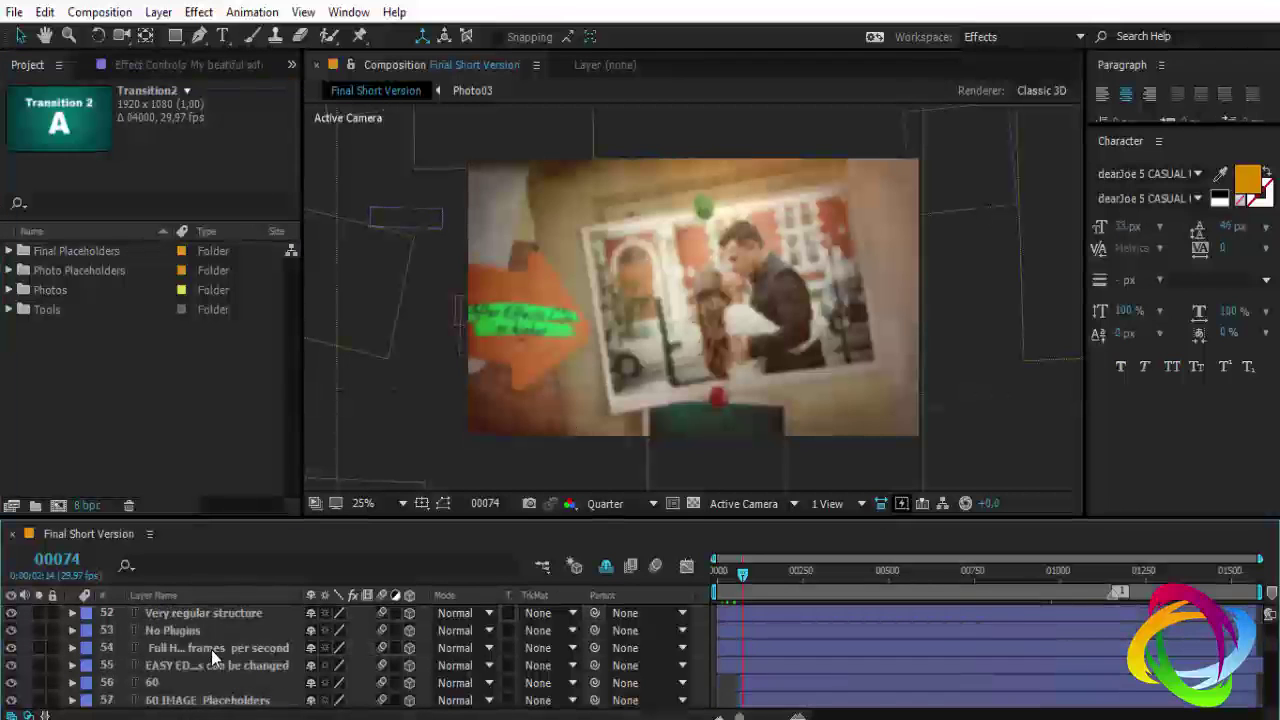
{"action": "scroll", "coordinate": [212, 647], "scroll_direction": "down", "scroll_amount": 3}
{"action": "scroll", "coordinate": [209, 644], "scroll_direction": "up", "scroll_amount": 3}
{"action": "scroll", "coordinate": [200, 675], "scroll_direction": "down", "scroll_amount": 2}
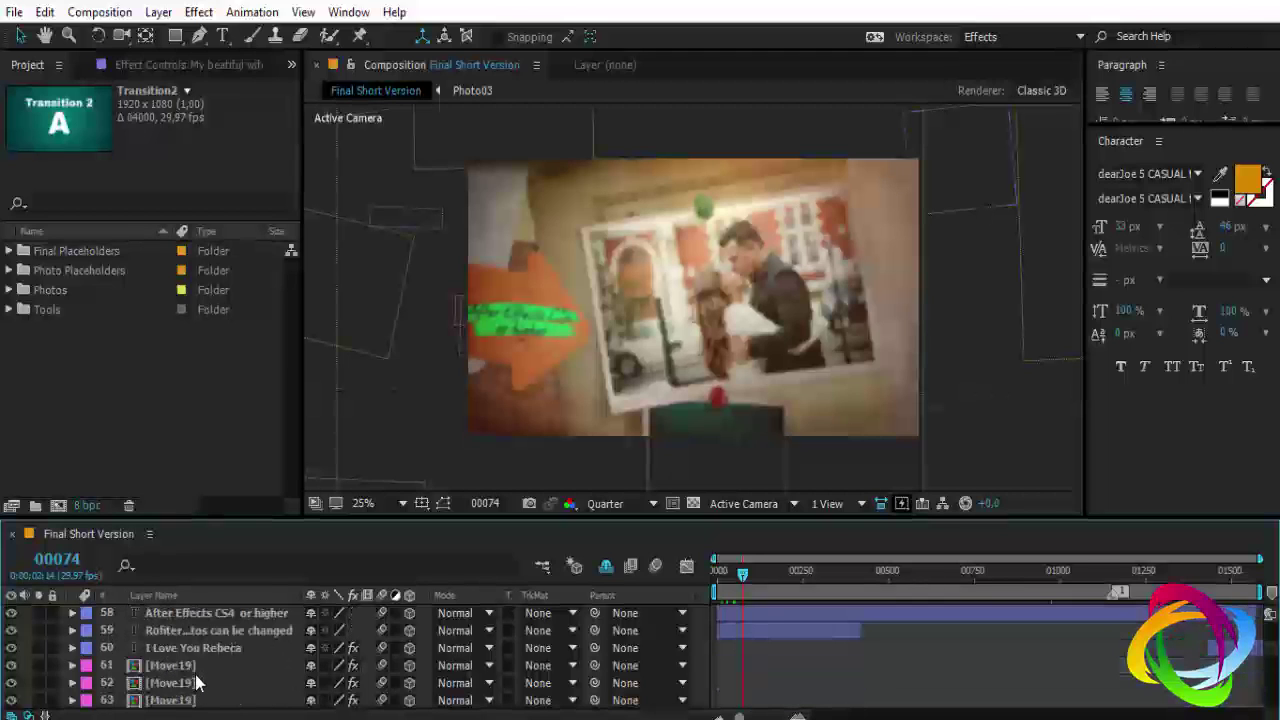
{"action": "left_click", "coordinate": [194, 650]}
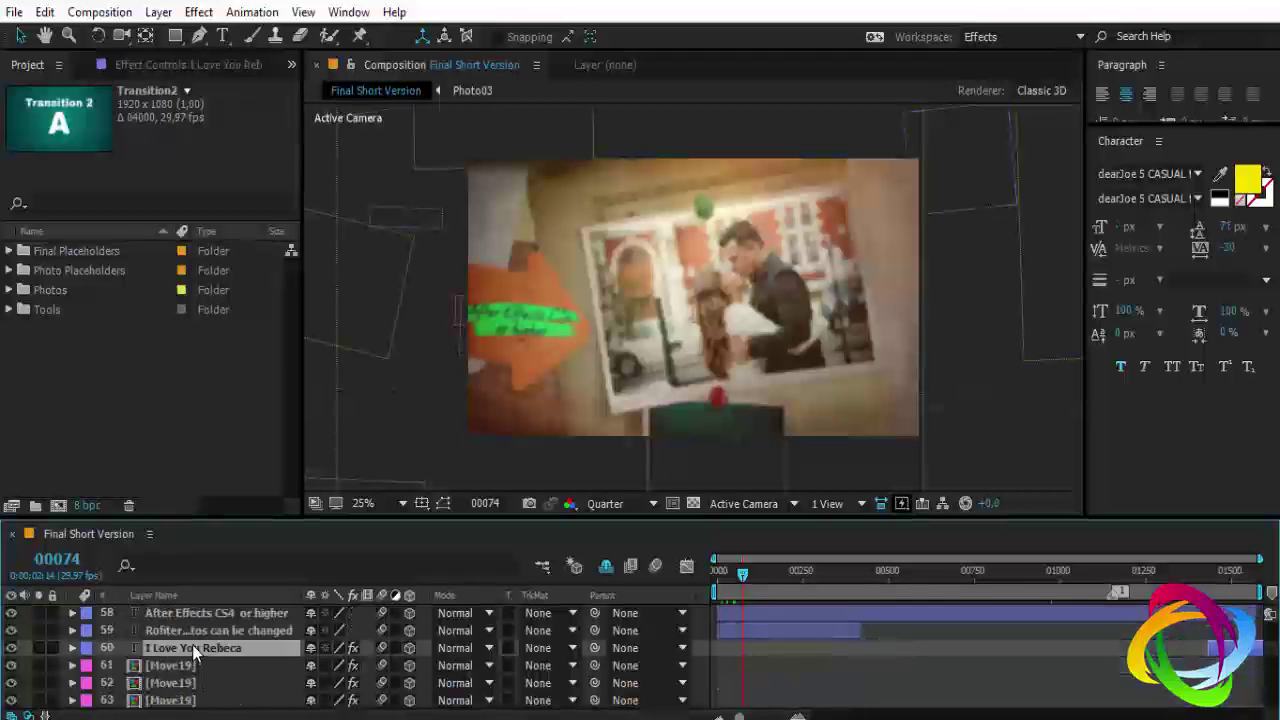
- Set preview resolution to Full, move to frame 00156, and solo the closing text layer
{"action": "left_click", "coordinate": [645, 503]}
{"action": "left_click", "coordinate": [628, 557]}
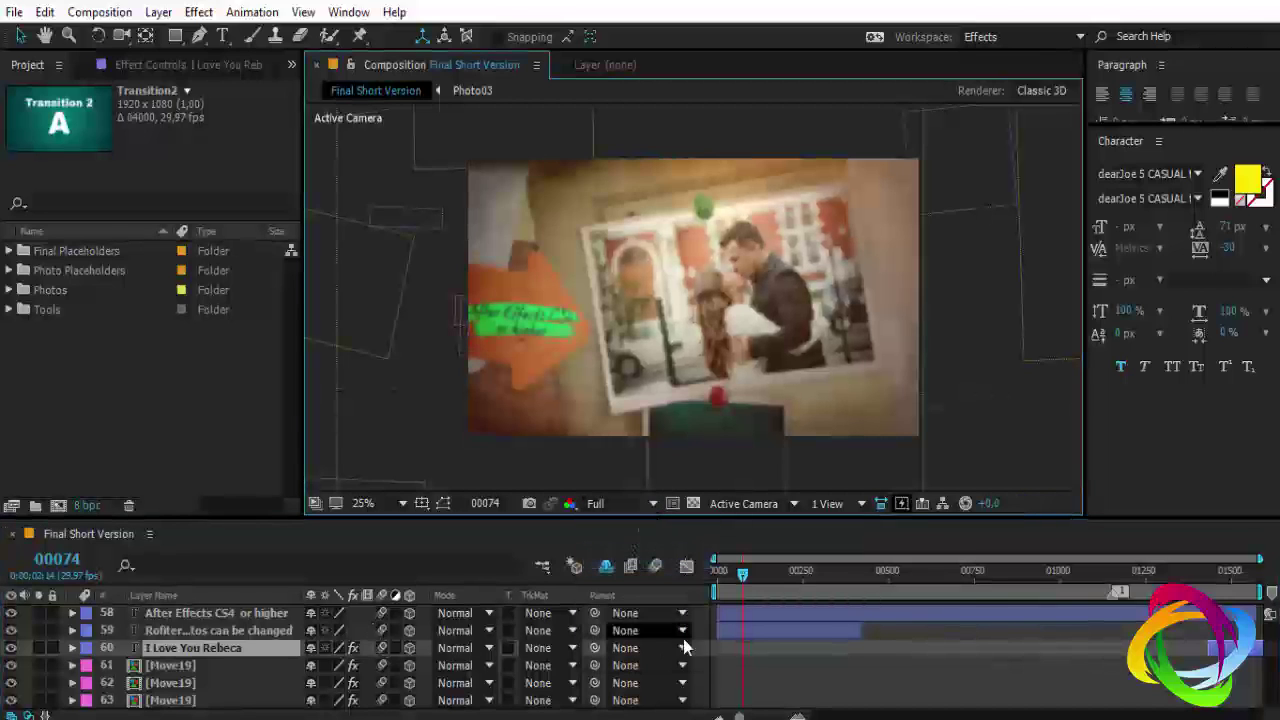
{"action": "left_click_drag", "start_coordinate": [743, 582], "coordinate": [770, 580]}
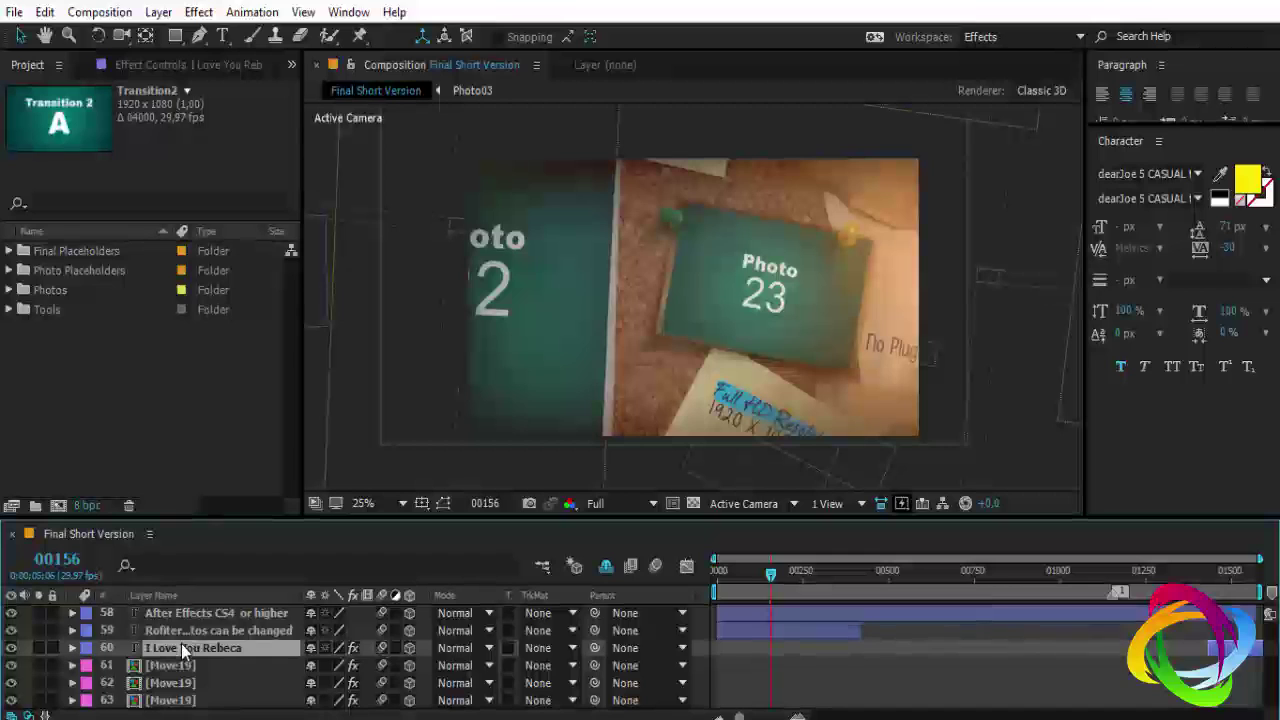
{"action": "left_click", "coordinate": [39, 647]}
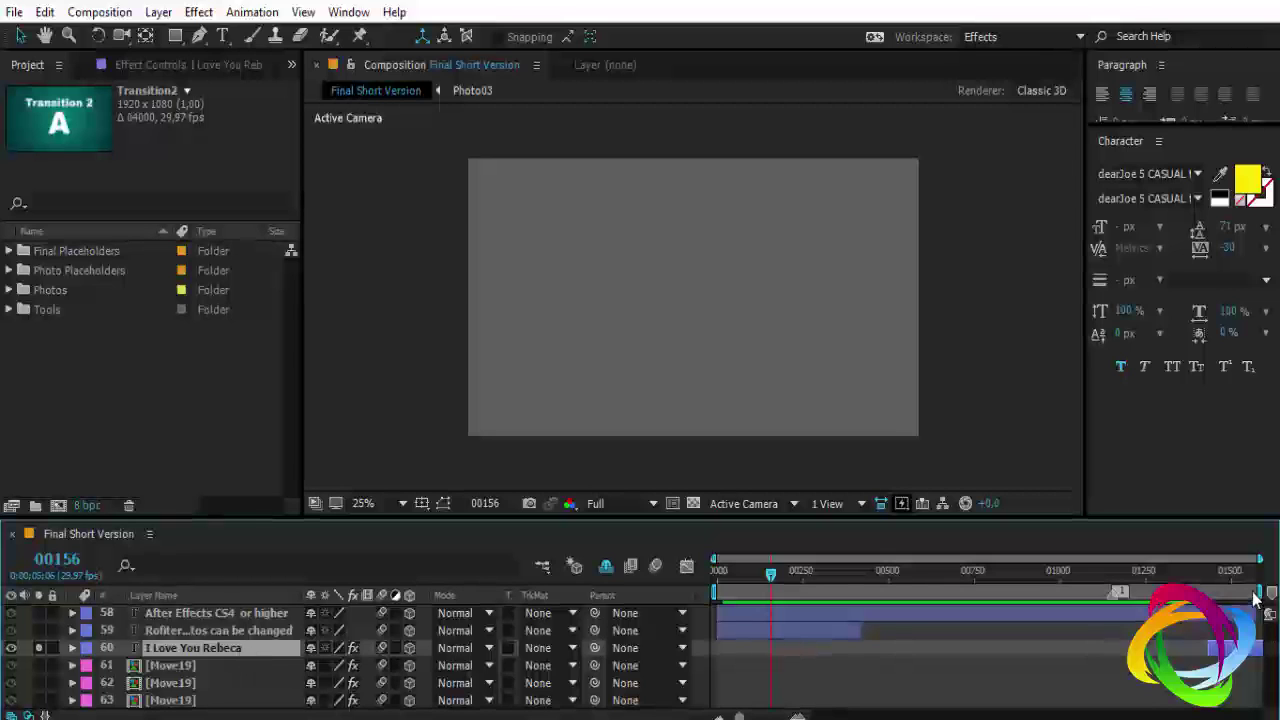
- Jump to frame 01511, zoom to 50%, and set the preview to Quarter resolution
{"action": "left_click_drag", "start_coordinate": [1242, 571], "coordinate": [1229, 577]}
{"action": "key", "text": "period"}
{"action": "key", "text": "period"}
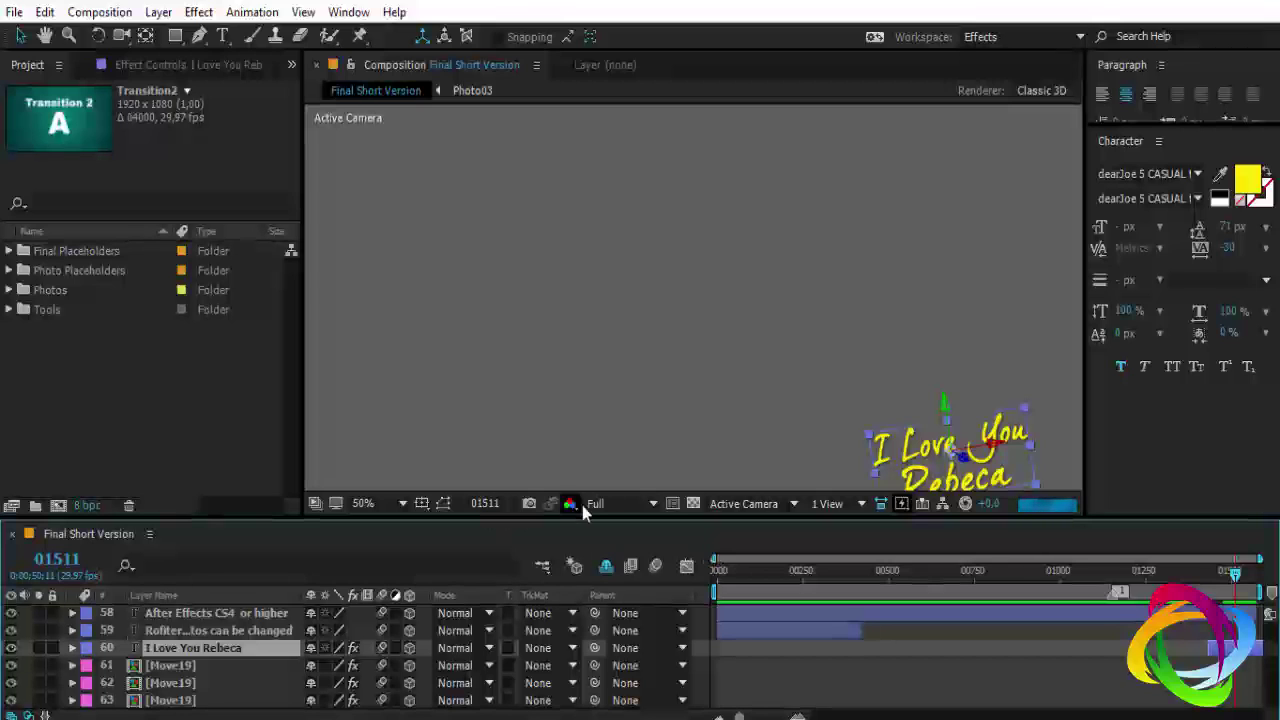
{"action": "left_click", "coordinate": [643, 503]}
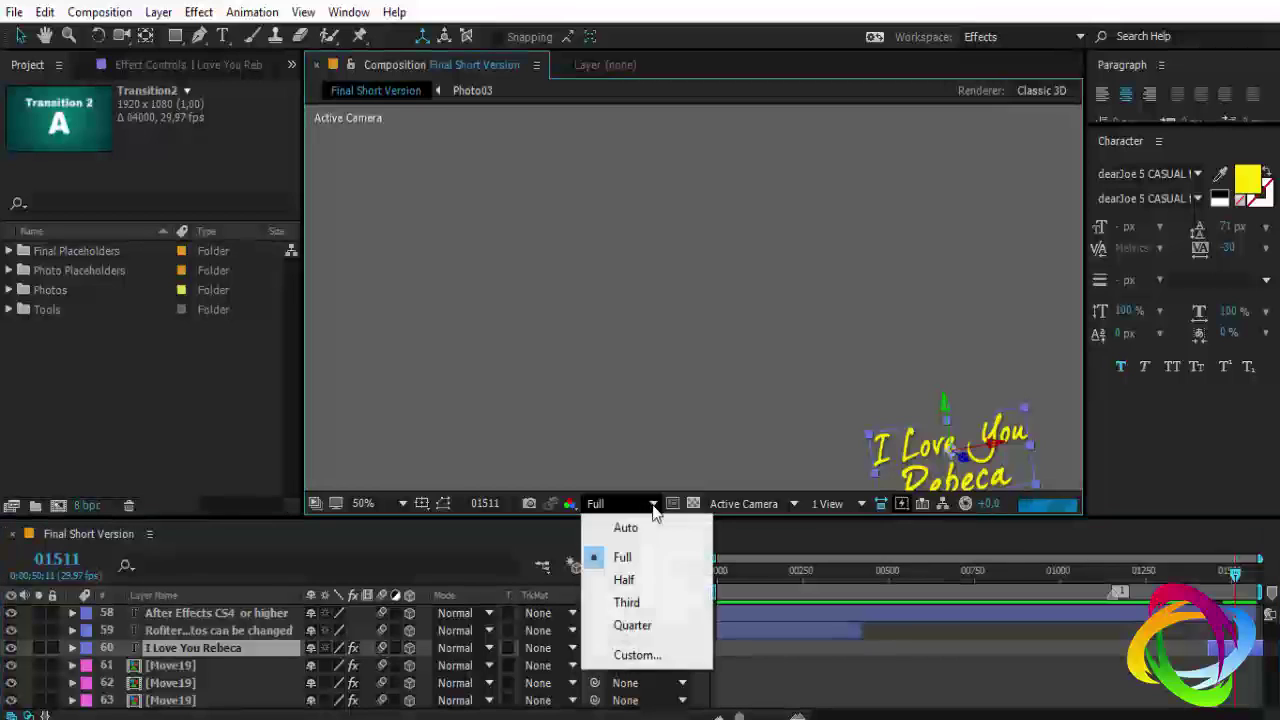
{"action": "left_click", "coordinate": [631, 625]}
- Toggle the closing text layer's Solo off and back on, then zoom the viewer to 100%
{"action": "scroll", "coordinate": [676, 340], "scroll_direction": "down", "scroll_amount": 2}
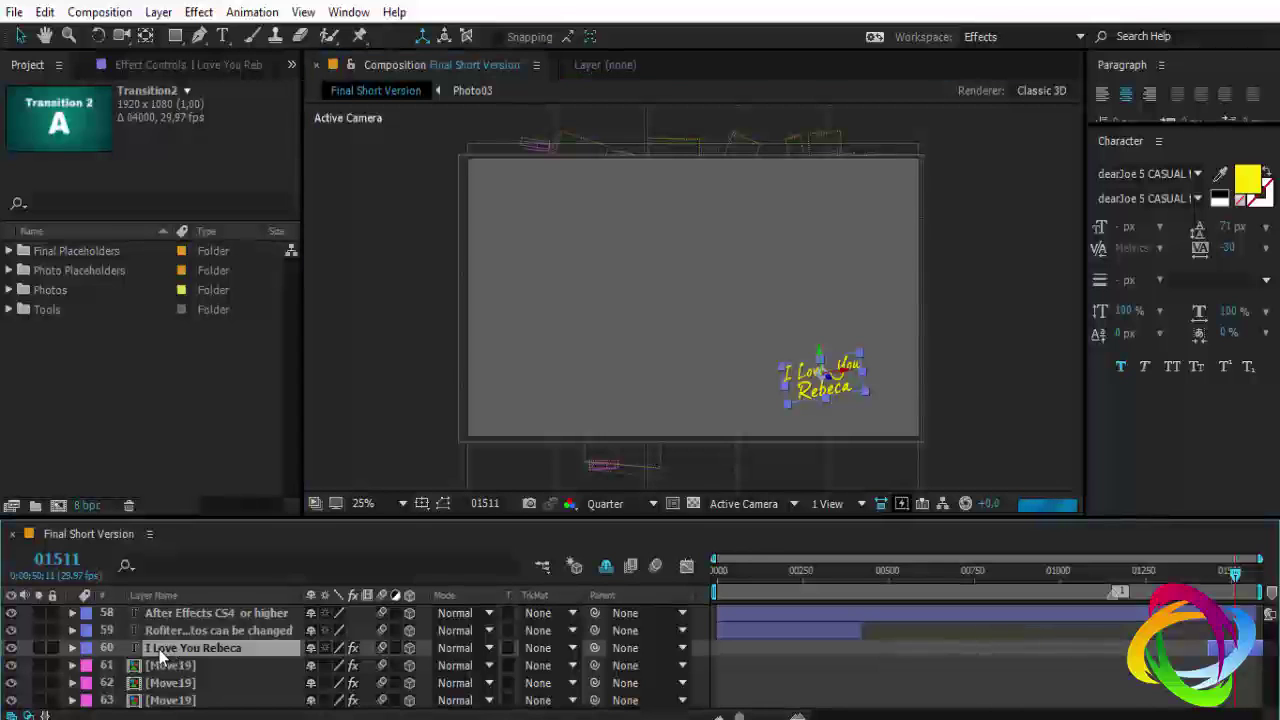
{"action": "left_click", "coordinate": [38, 647]}
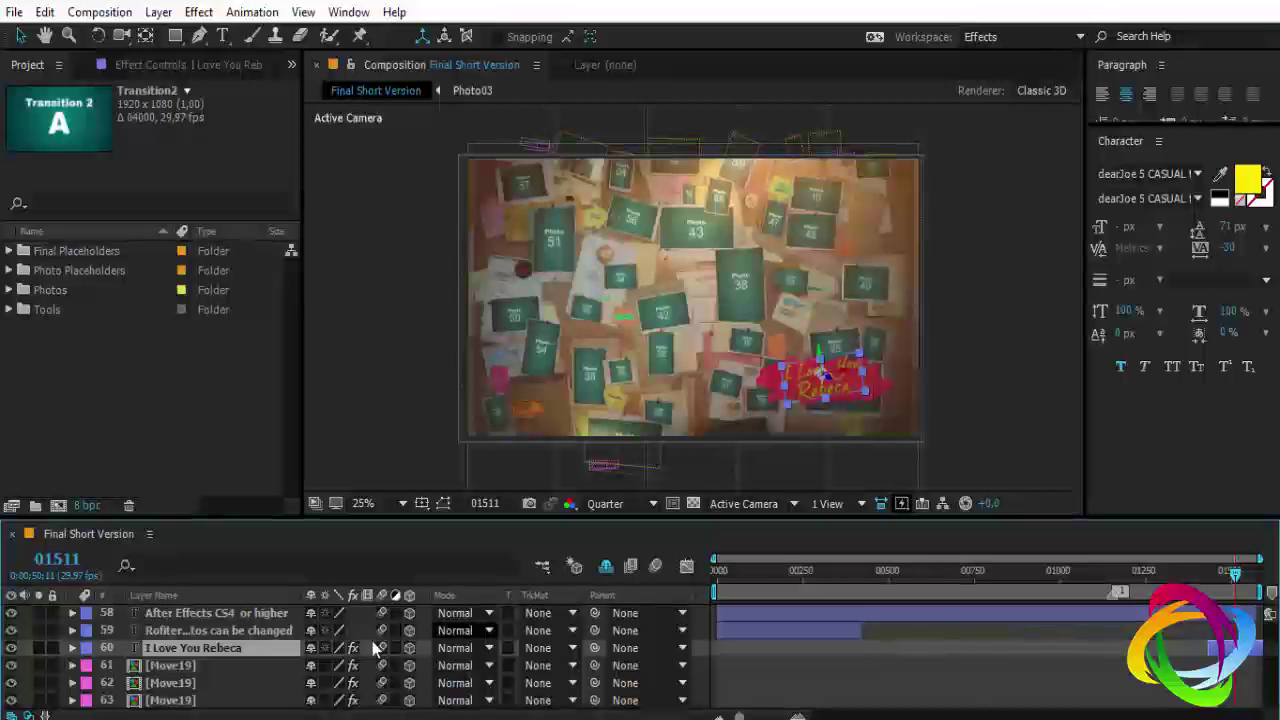
{"action": "left_click", "coordinate": [38, 647]}
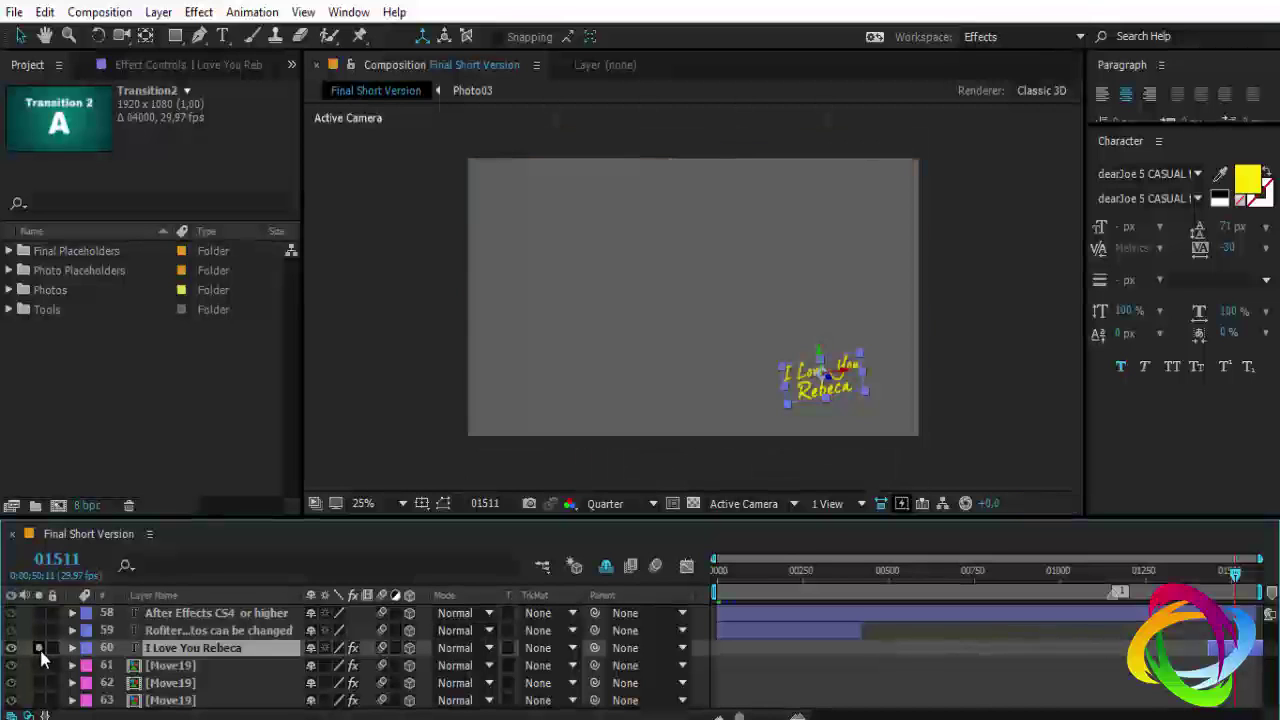
{"action": "key", "text": "period"}
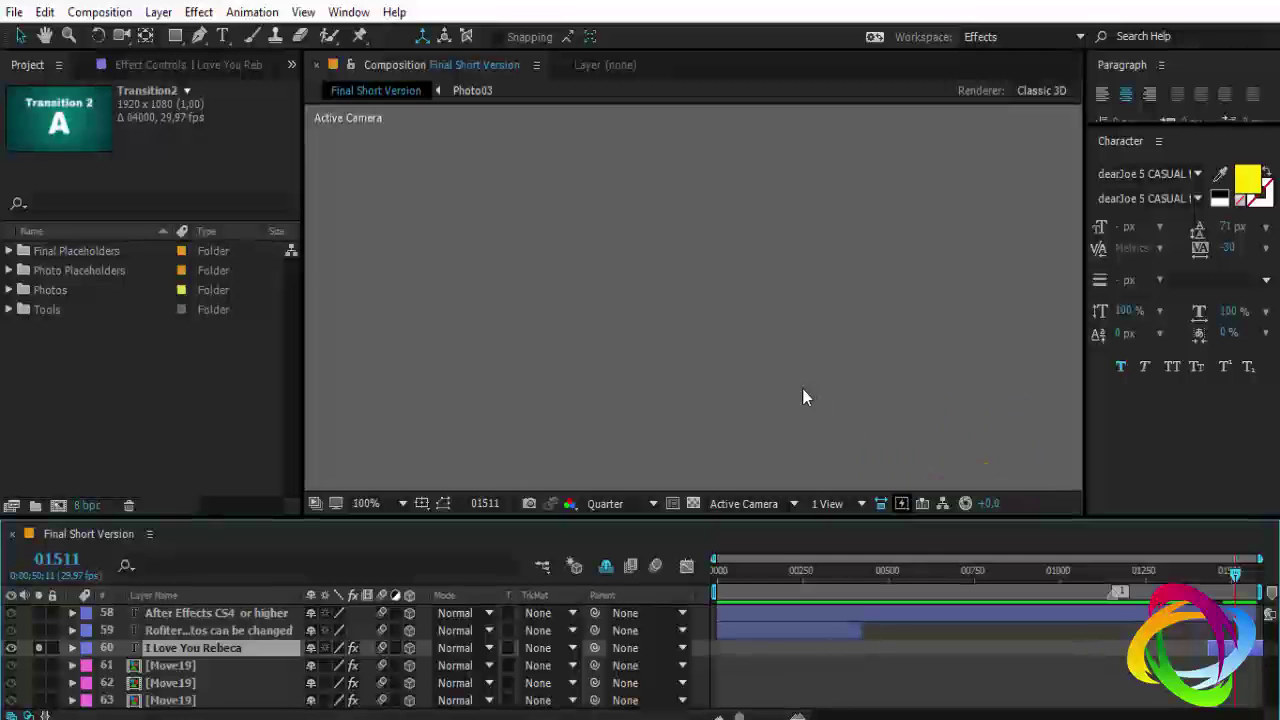
- Replace 'I Love You' in the closing text with 'Eu amo você'
{"action": "key", "text": "h"}
{"action": "left_click_drag", "start_coordinate": [823, 386], "coordinate": [537, 206]}
{"action": "left_click_drag", "start_coordinate": [560, 255], "coordinate": [520, 226]}
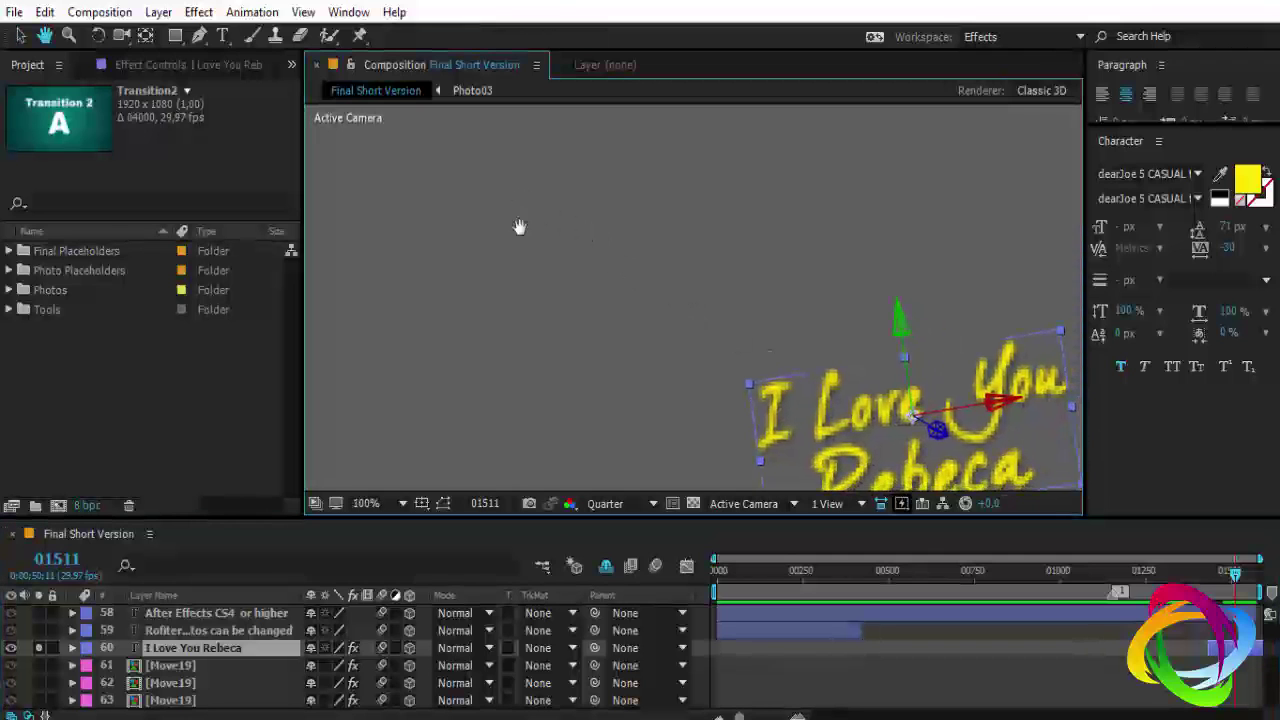
{"action": "left_click_drag", "start_coordinate": [715, 315], "coordinate": [632, 246]}
{"action": "left_click_drag", "start_coordinate": [662, 288], "coordinate": [611, 262]}
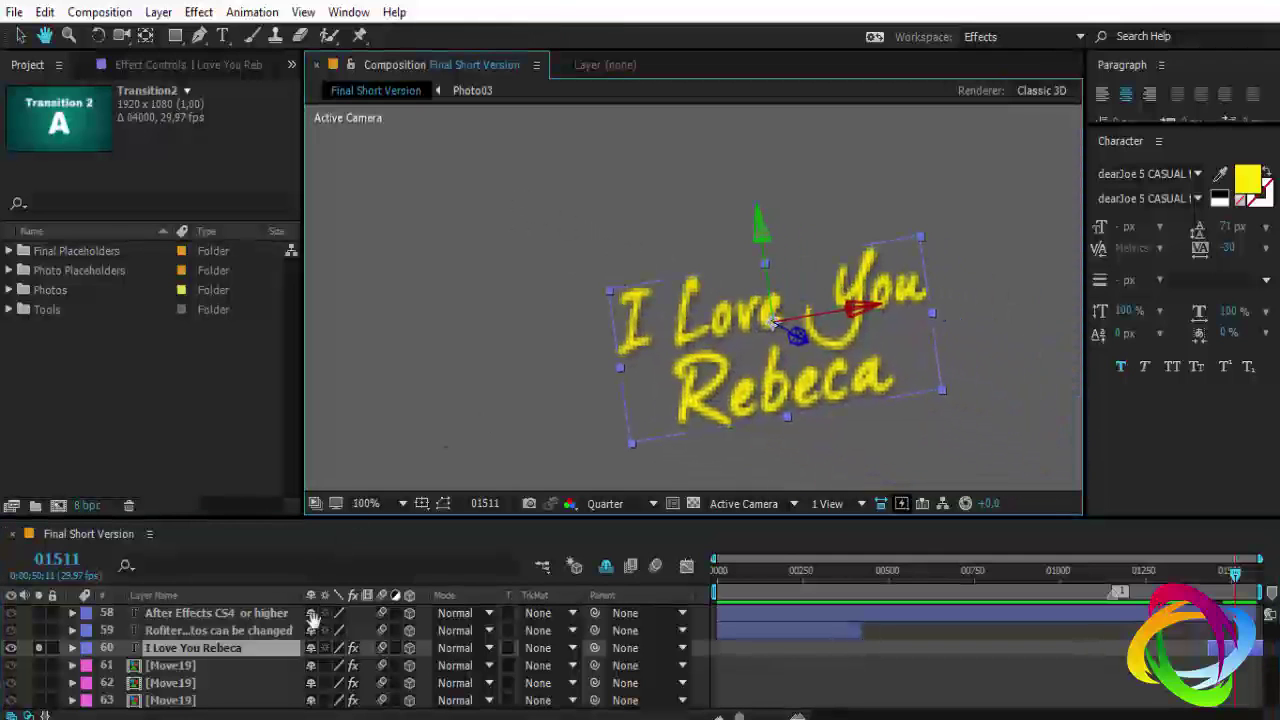
{"action": "left_click", "coordinate": [221, 648]}
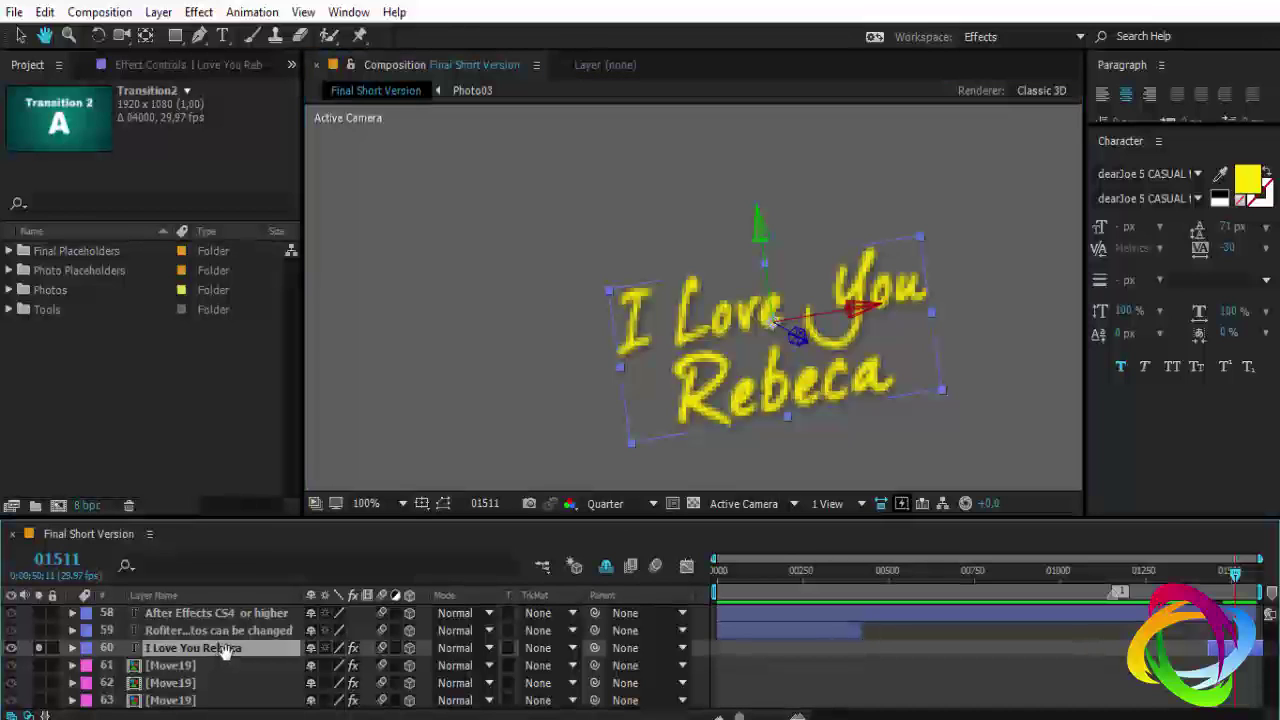
{"action": "double_click", "coordinate": [227, 650]}
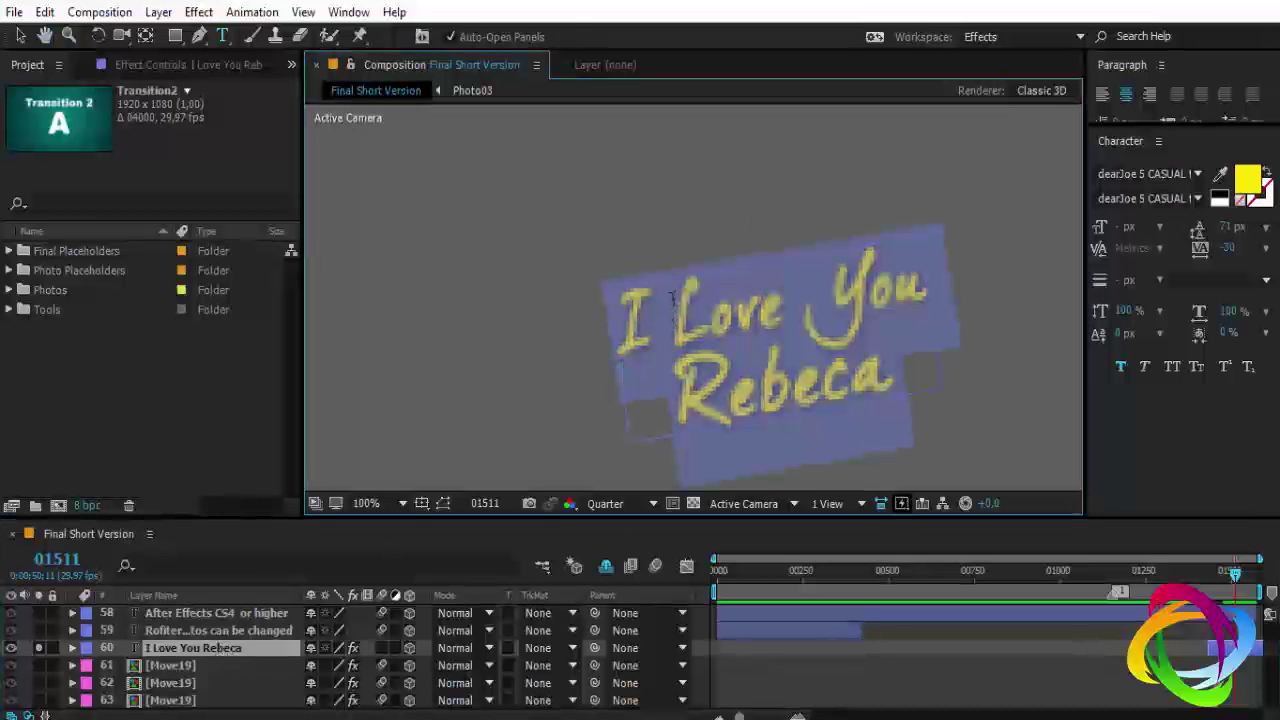
{"action": "left_click_drag", "start_coordinate": [618, 314], "coordinate": [900, 280]}
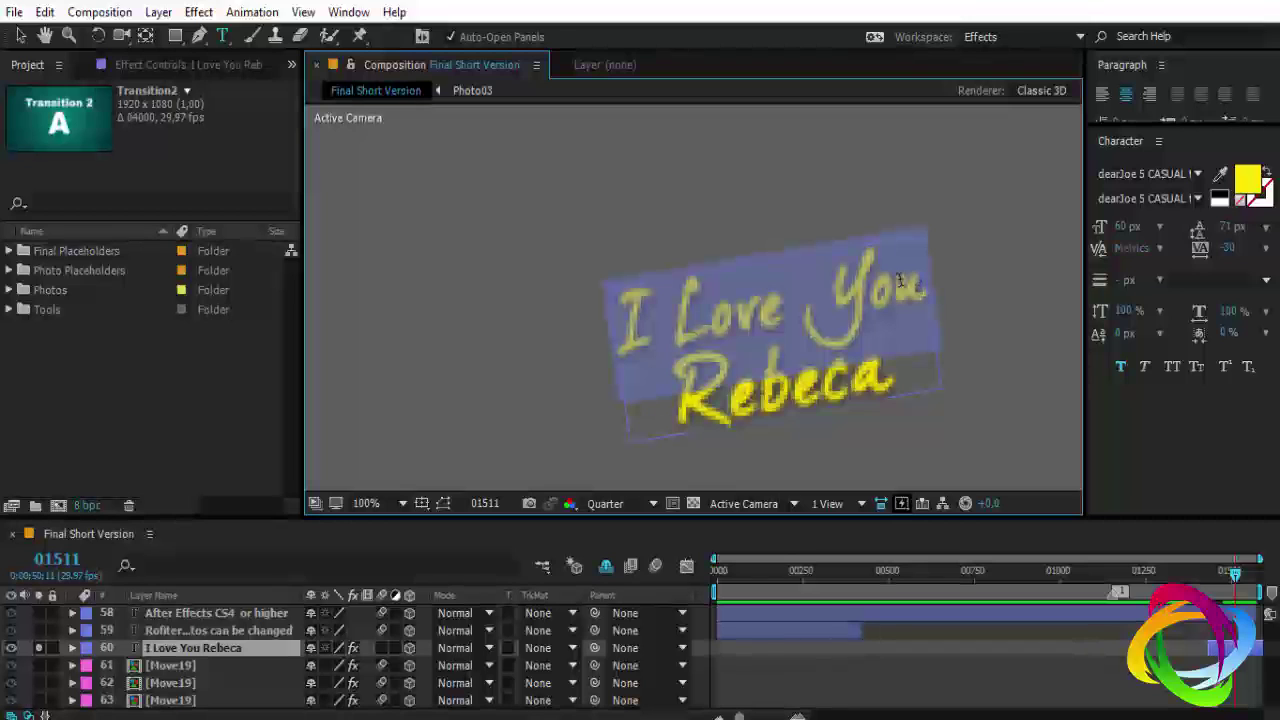
{"action": "type", "text": "Eu a"}
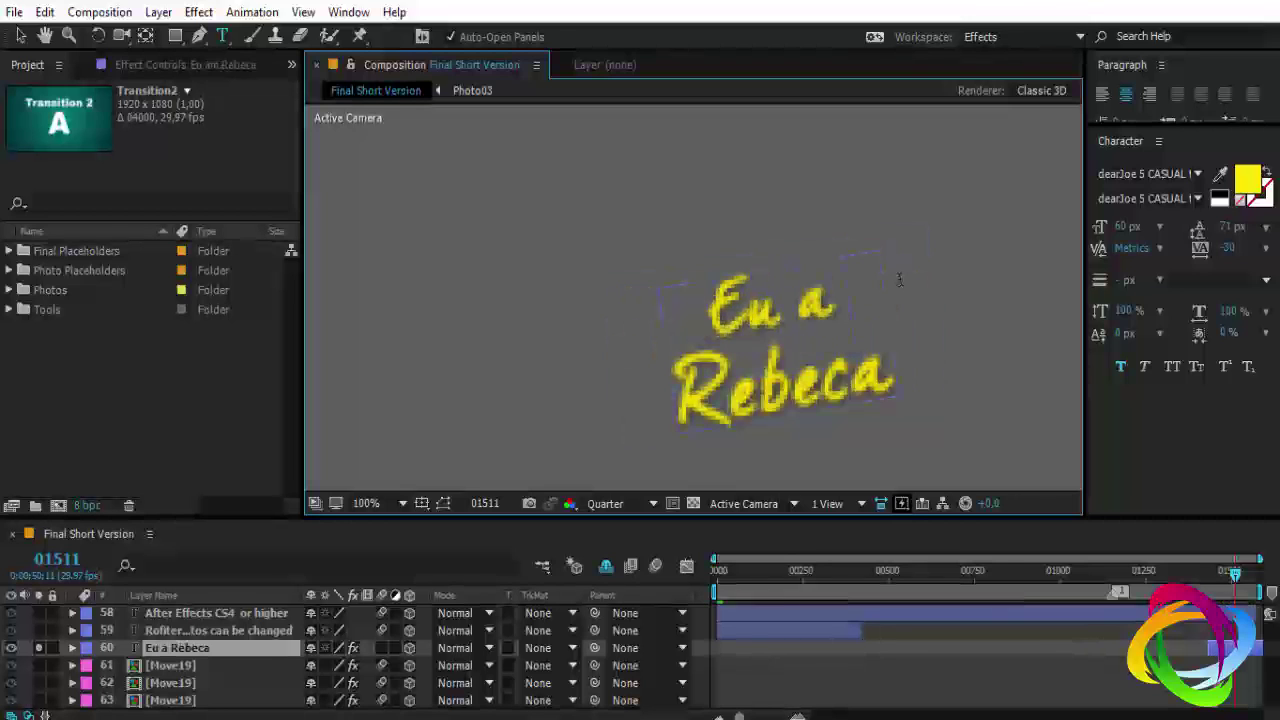
{"action": "type", "text": "mo vo"}
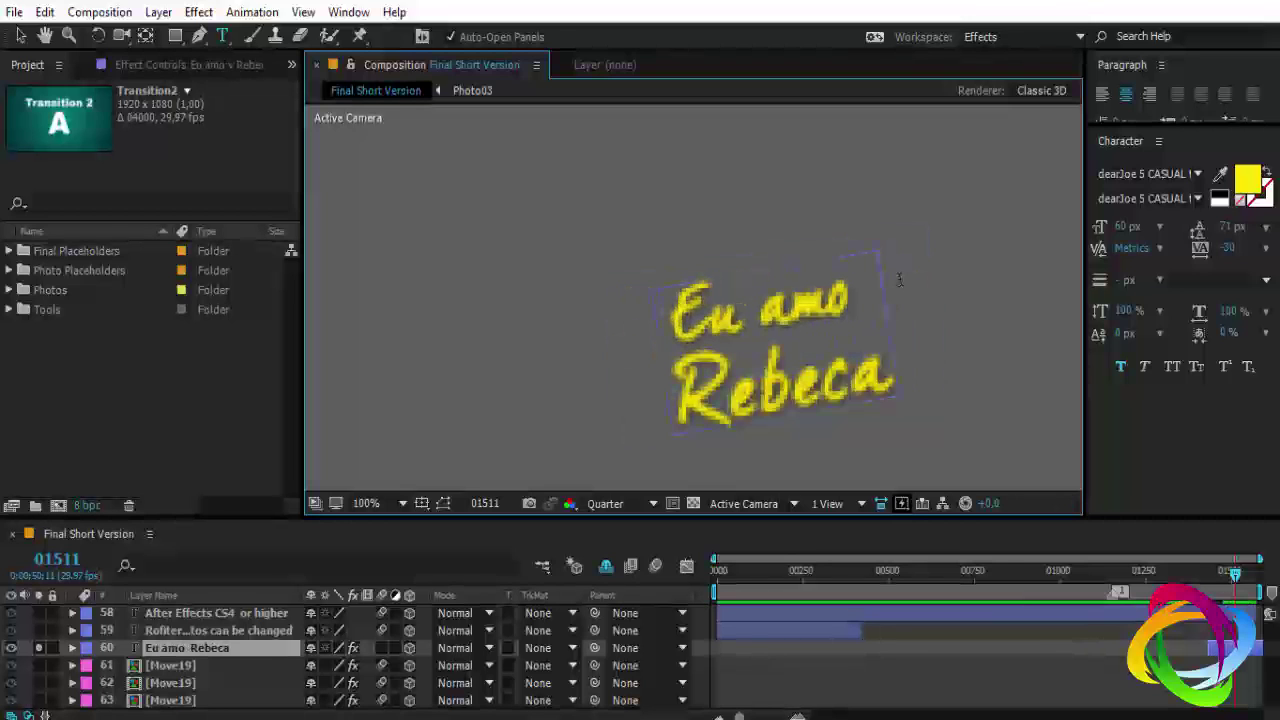
{"action": "type", "text": "c"}
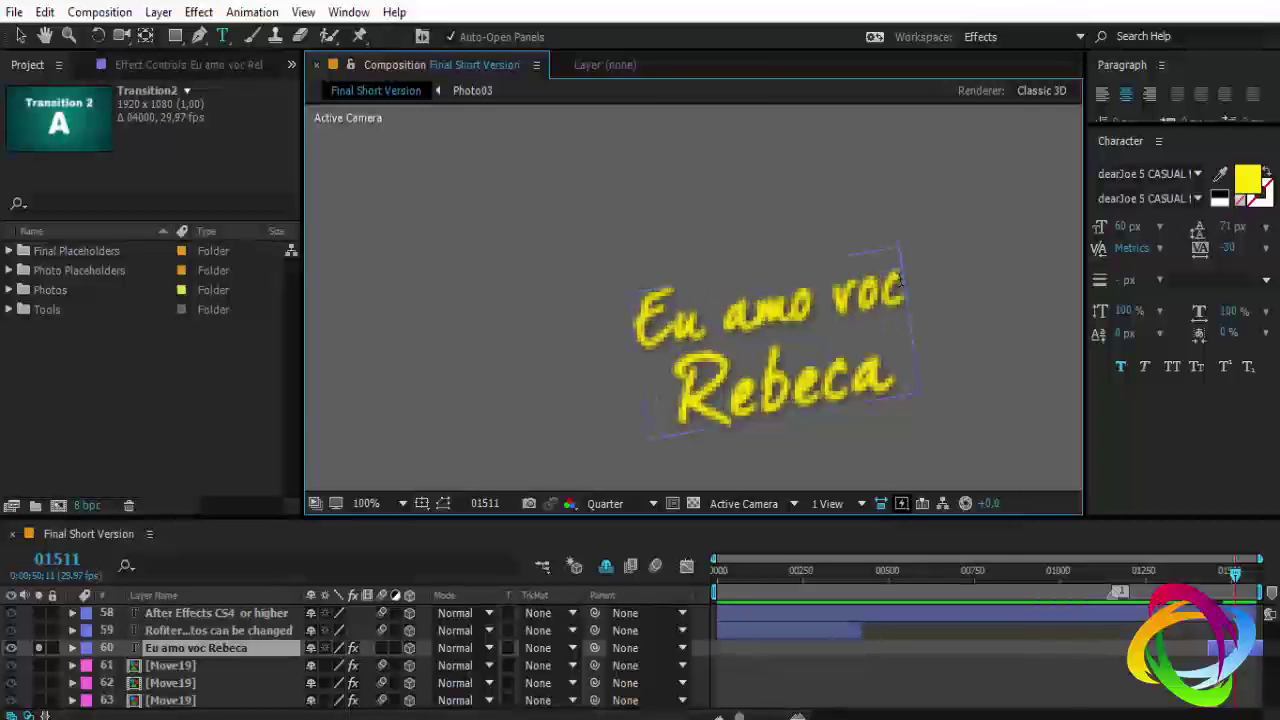
{"action": "type", "text": "ê"}
- Replace the name 'Rebeca' with 'Caroline' and finish editing the closing text
{"action": "double_click", "coordinate": [771, 397]}
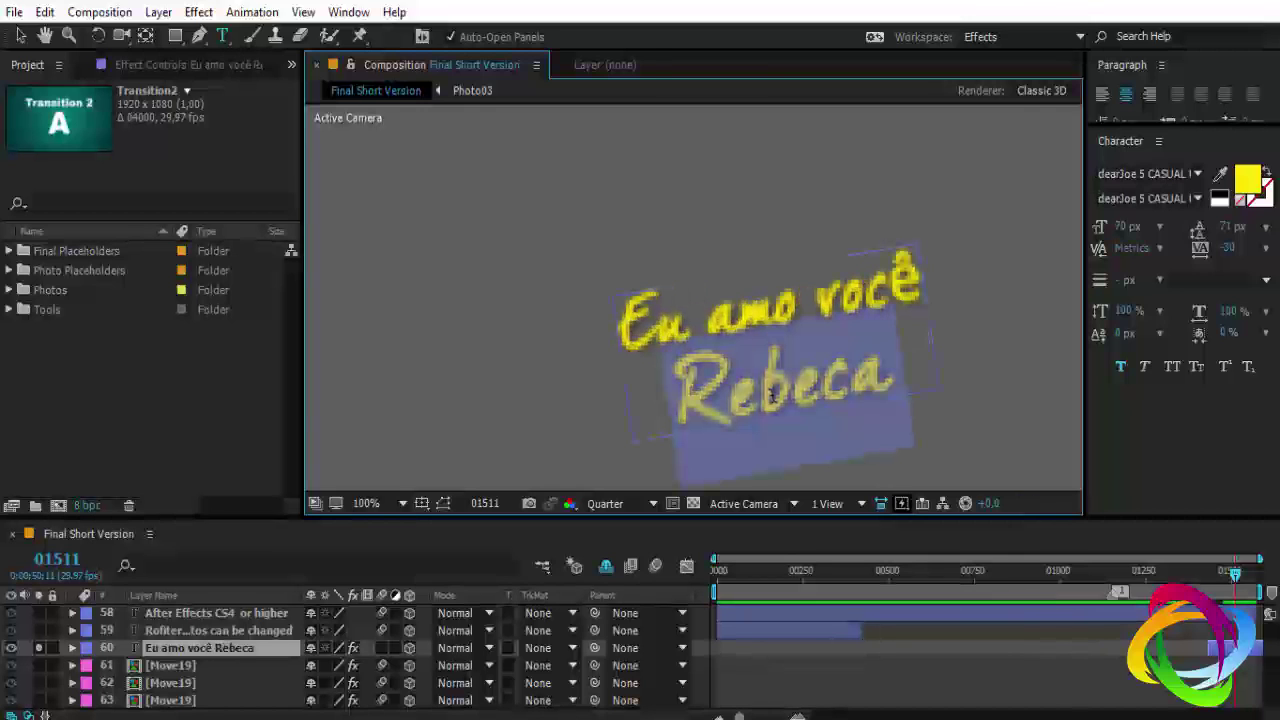
{"action": "type", "text": "Carol"}
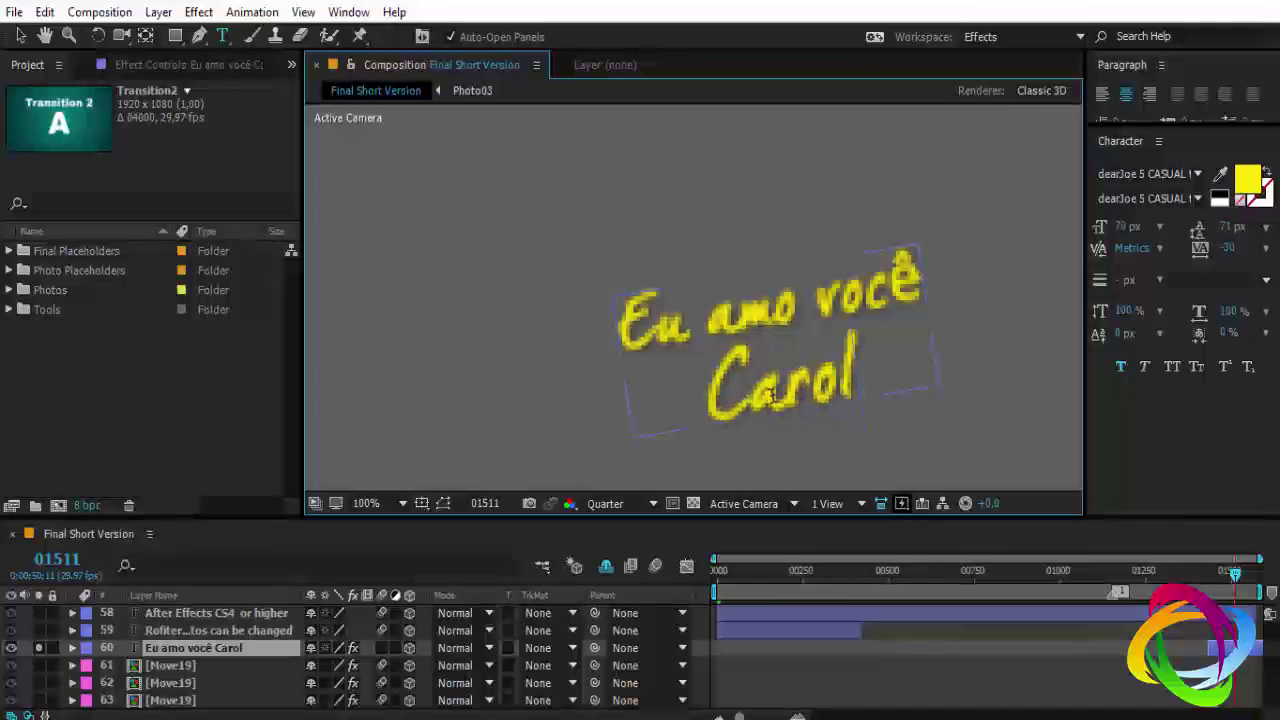
{"action": "type", "text": "ine"}
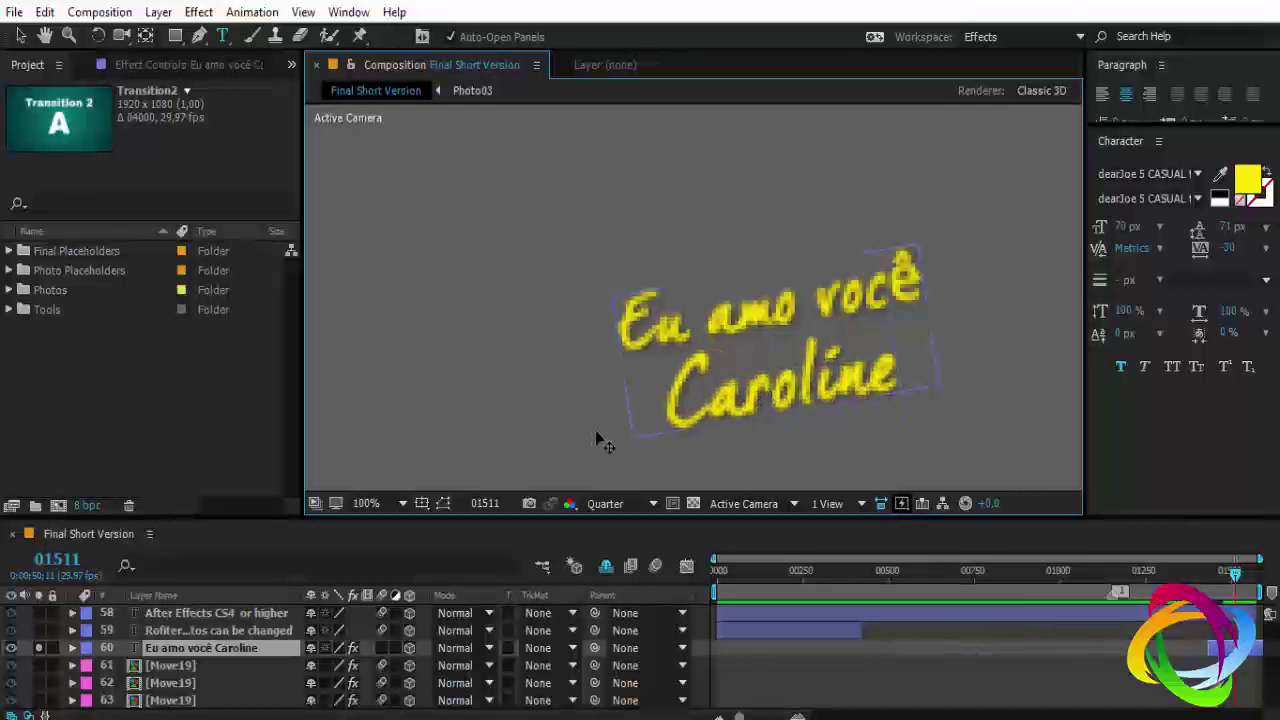
{"action": "left_click", "coordinate": [38, 648]}
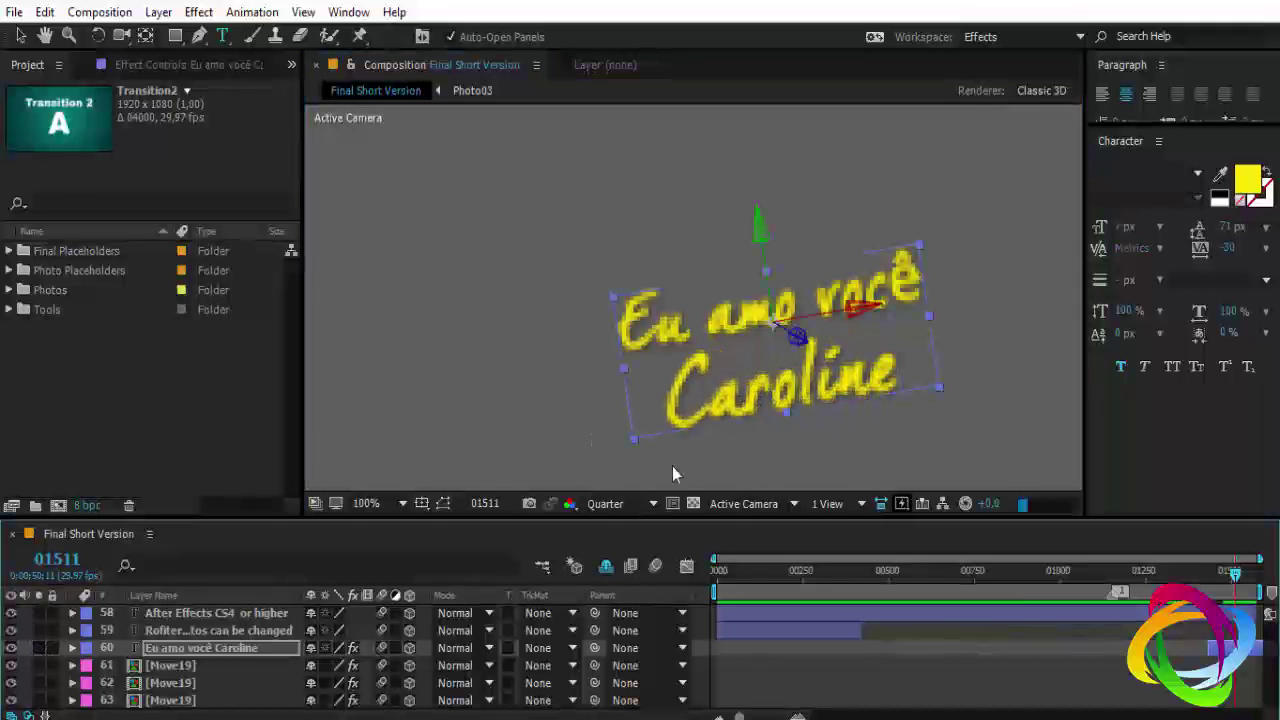
{"action": "scroll", "coordinate": [700, 362], "scroll_direction": "down", "scroll_amount": 2}
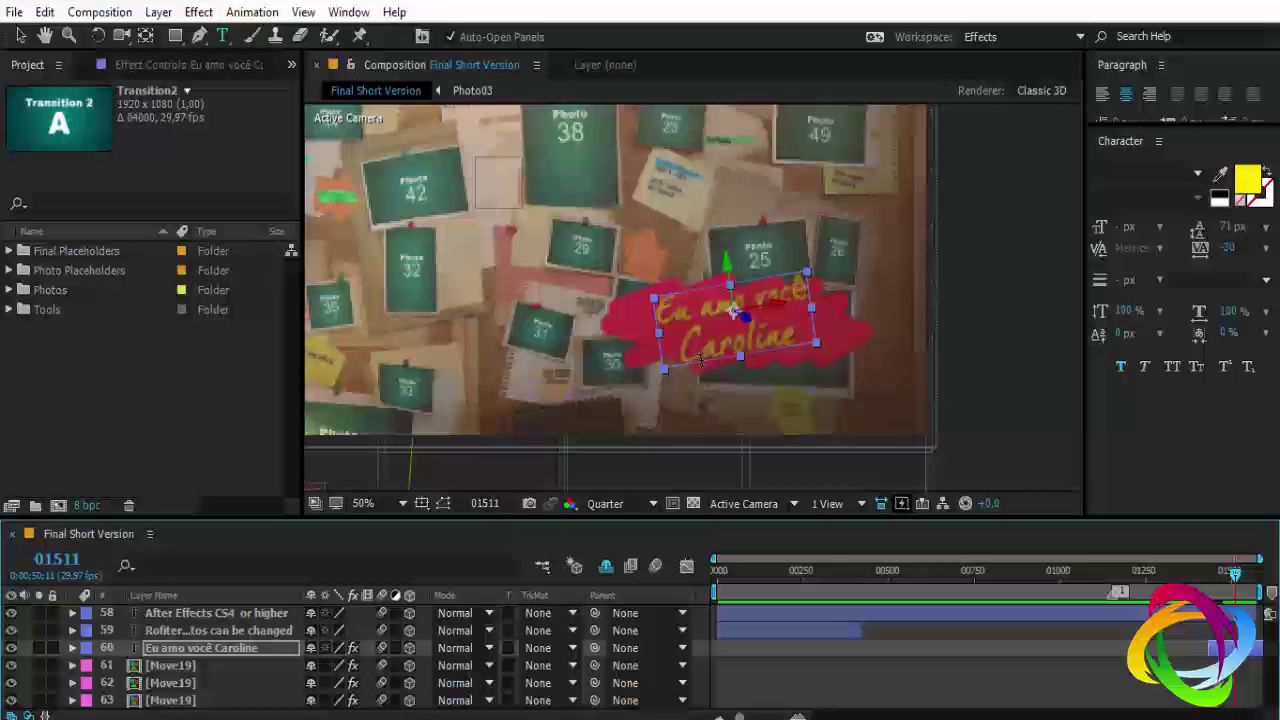
{"action": "left_click", "coordinate": [205, 631]}
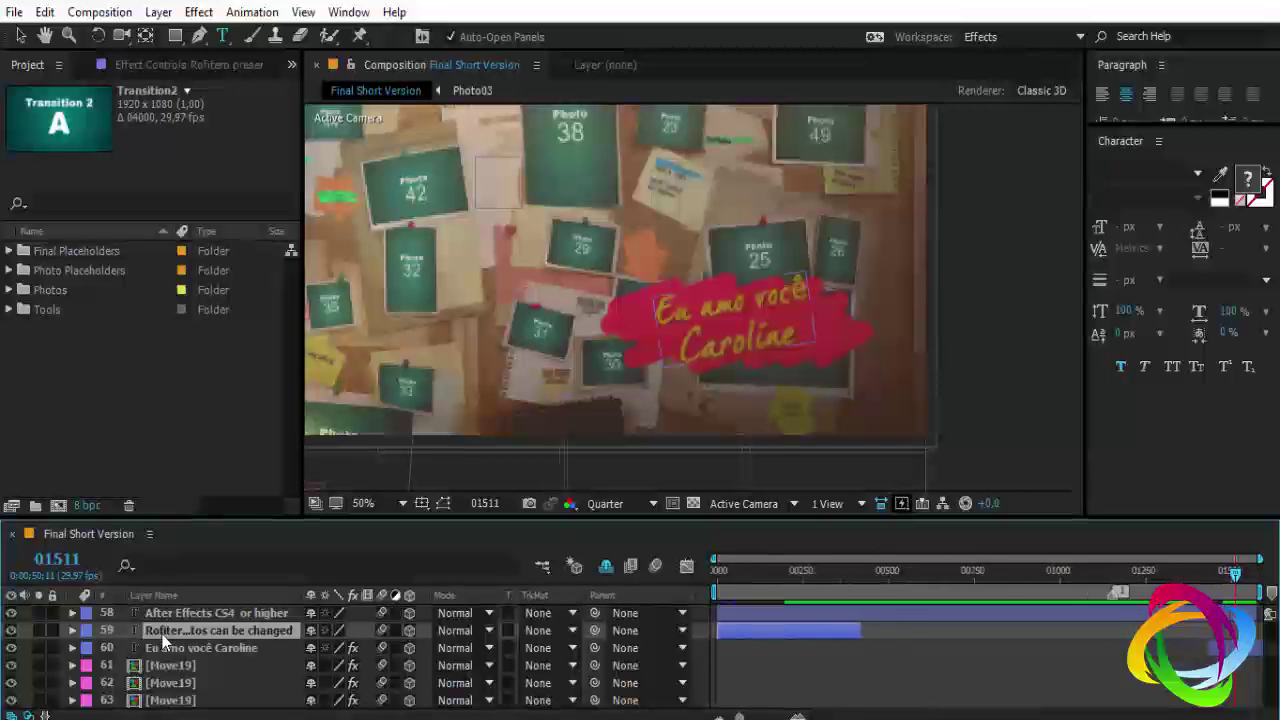
{"action": "scroll", "coordinate": [163, 640], "scroll_direction": "up", "scroll_amount": 5}
{"action": "scroll", "coordinate": [163, 640], "scroll_direction": "up", "scroll_amount": 3}
{"action": "scroll", "coordinate": [163, 640], "scroll_direction": "up", "scroll_amount": 3}
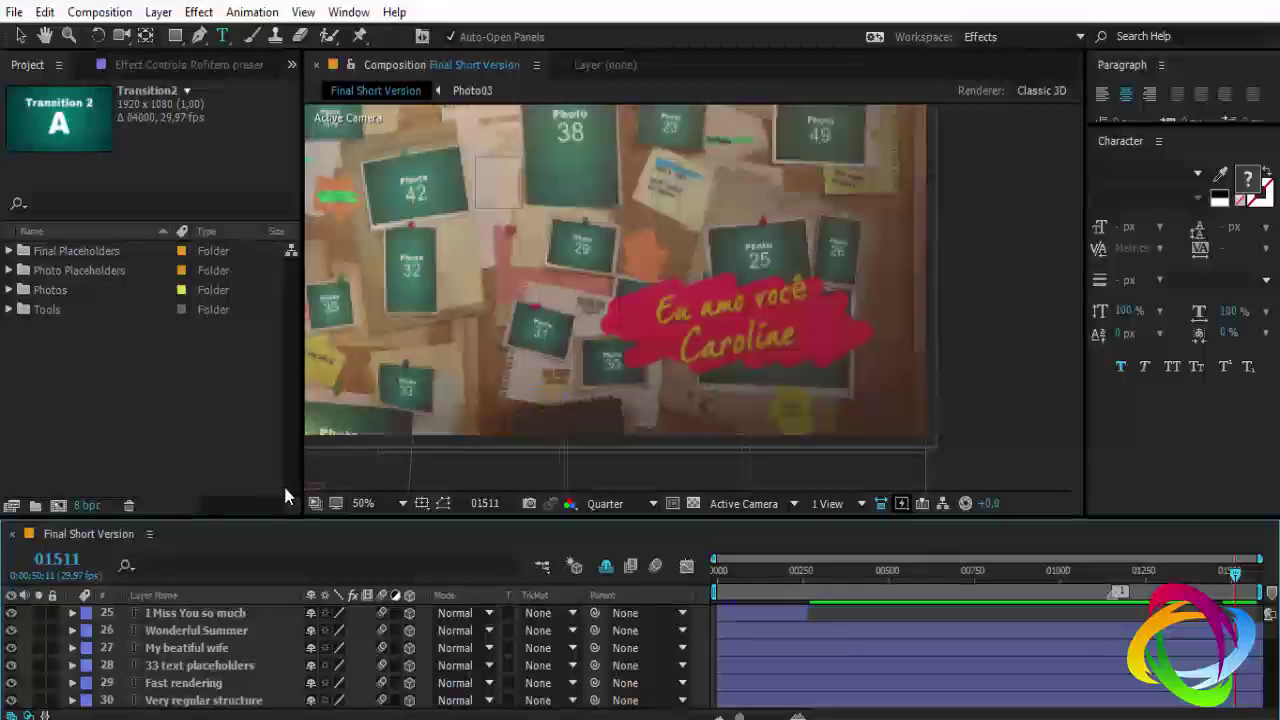
{"action": "key", "text": "v"}
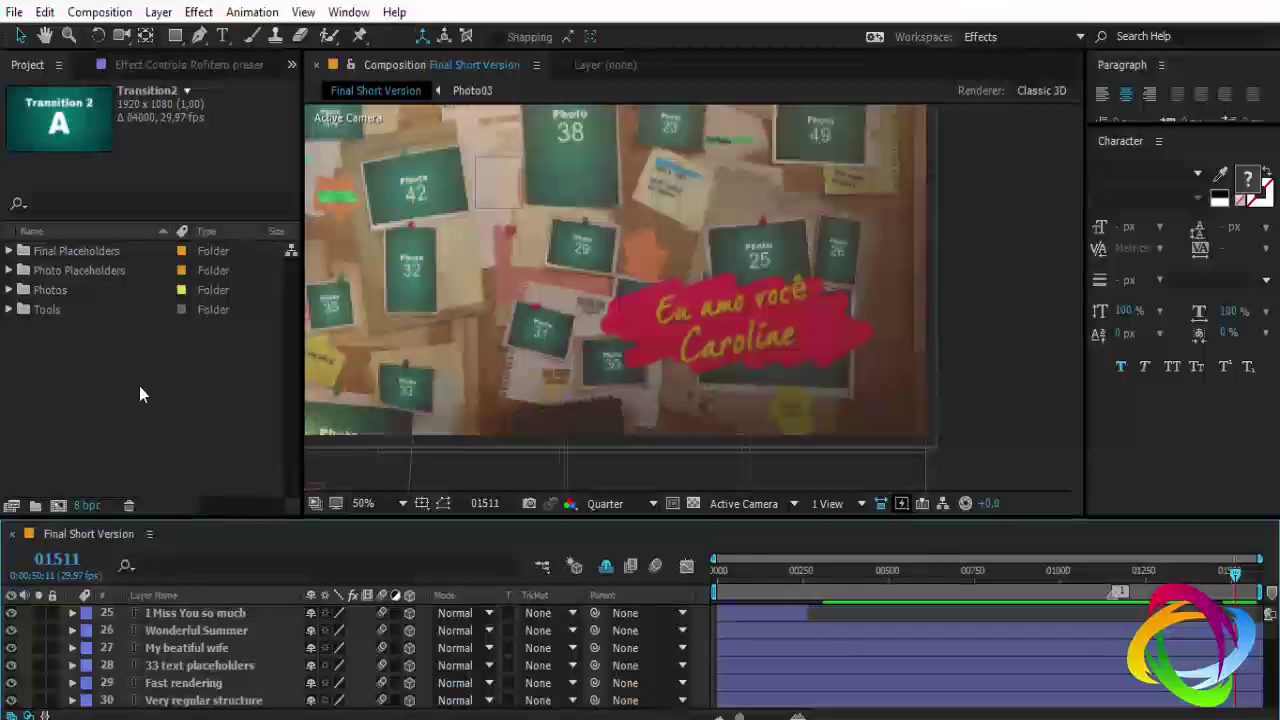
- Add the Final Long Version composition from Final Placeholders to the Render Queue
{"action": "left_click", "coordinate": [9, 251]}
{"action": "left_click", "coordinate": [9, 251]}
{"action": "left_click", "coordinate": [9, 251]}
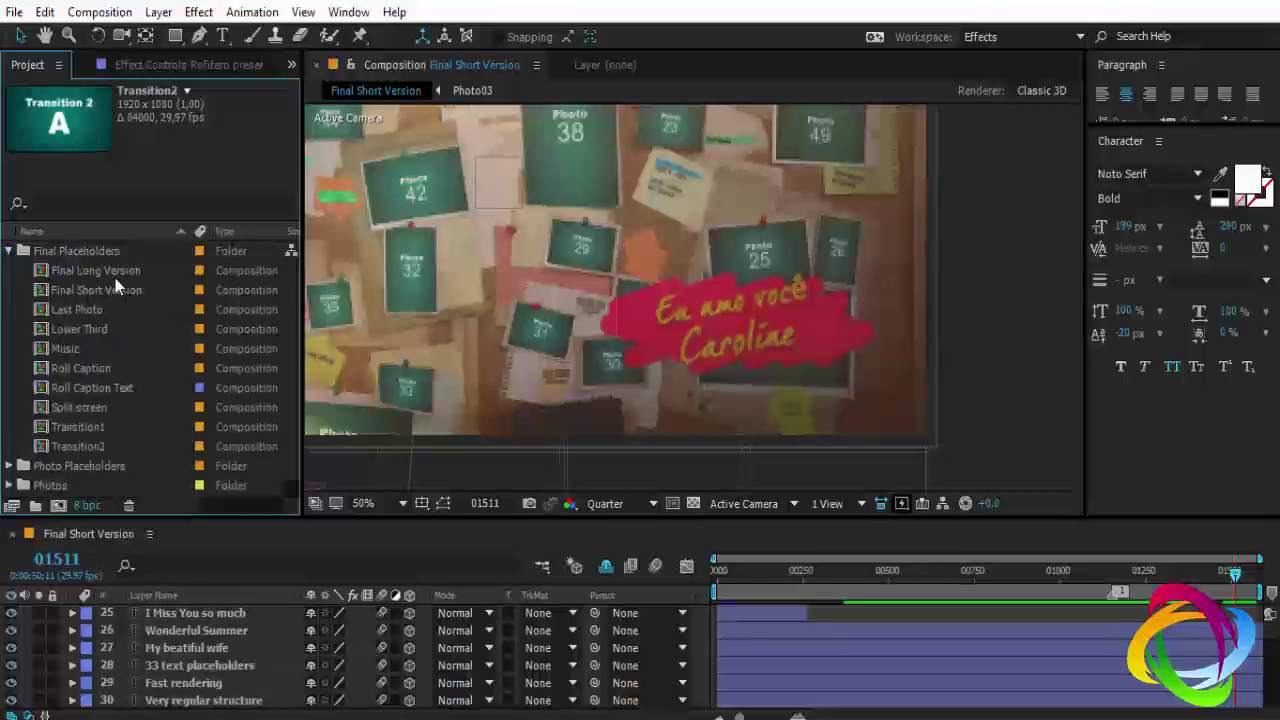
{"action": "left_click", "coordinate": [106, 290]}
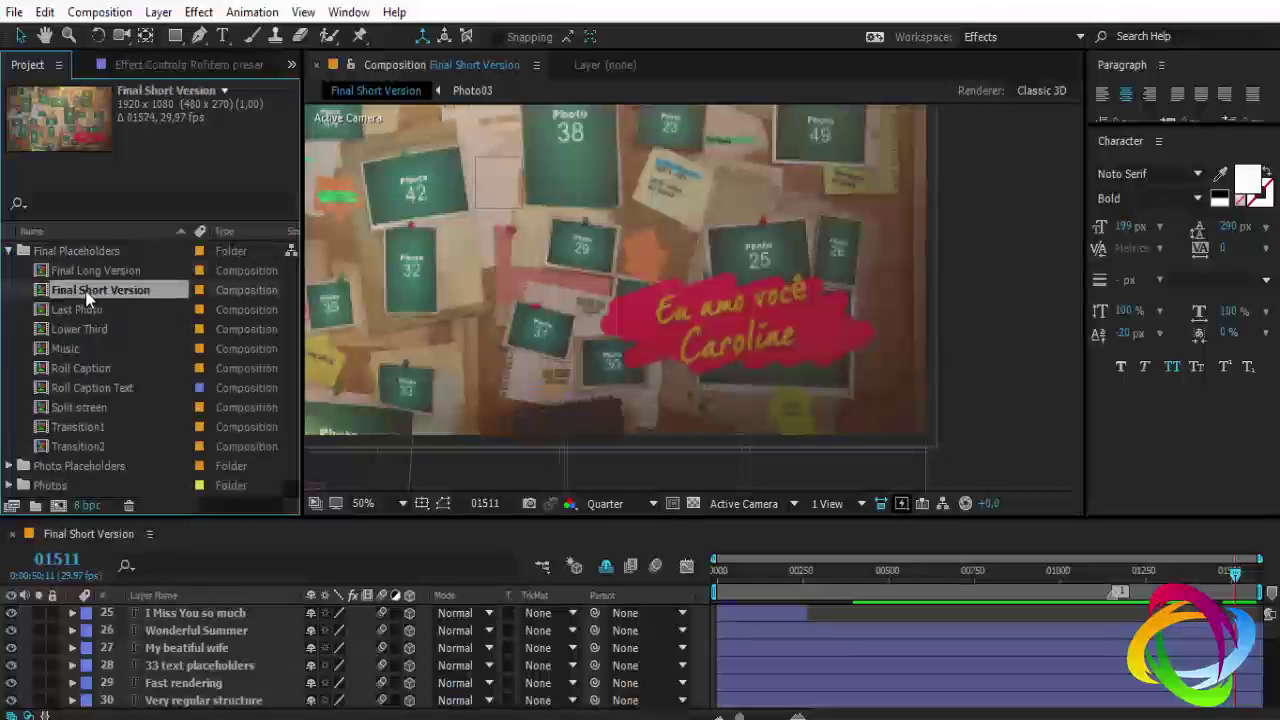
{"action": "left_click", "coordinate": [100, 272]}
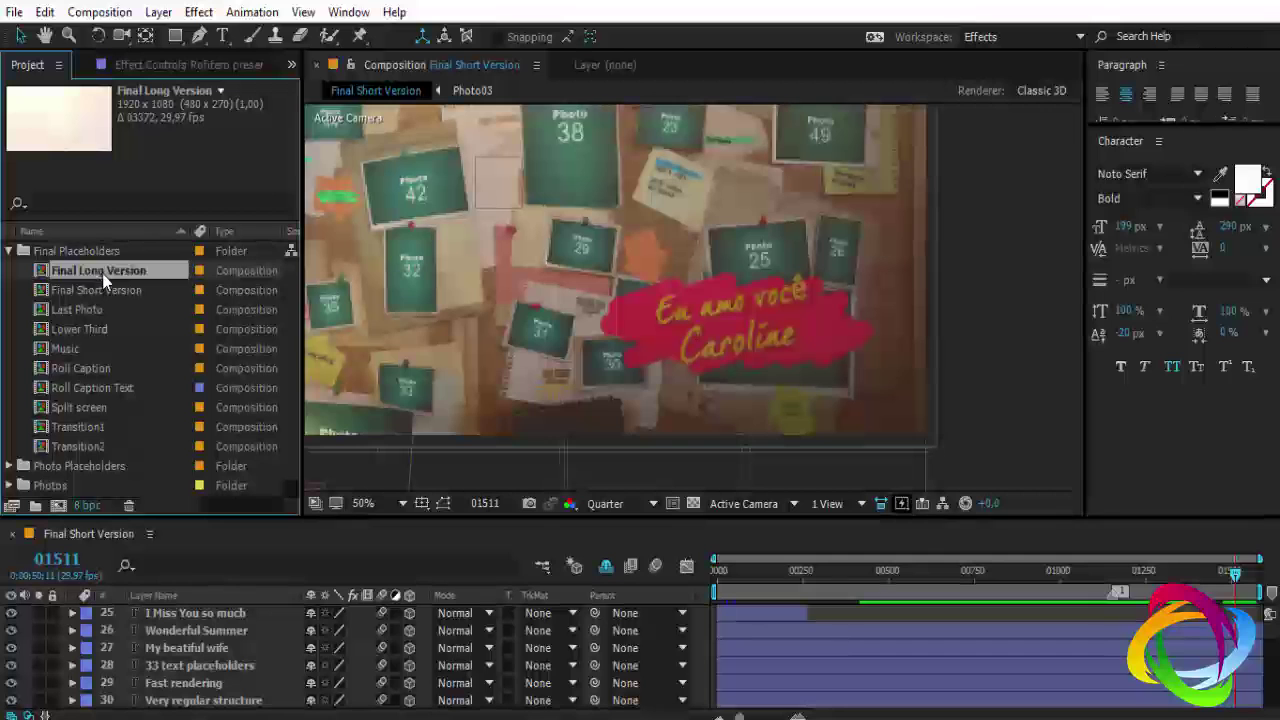
{"action": "left_click", "coordinate": [100, 12]}
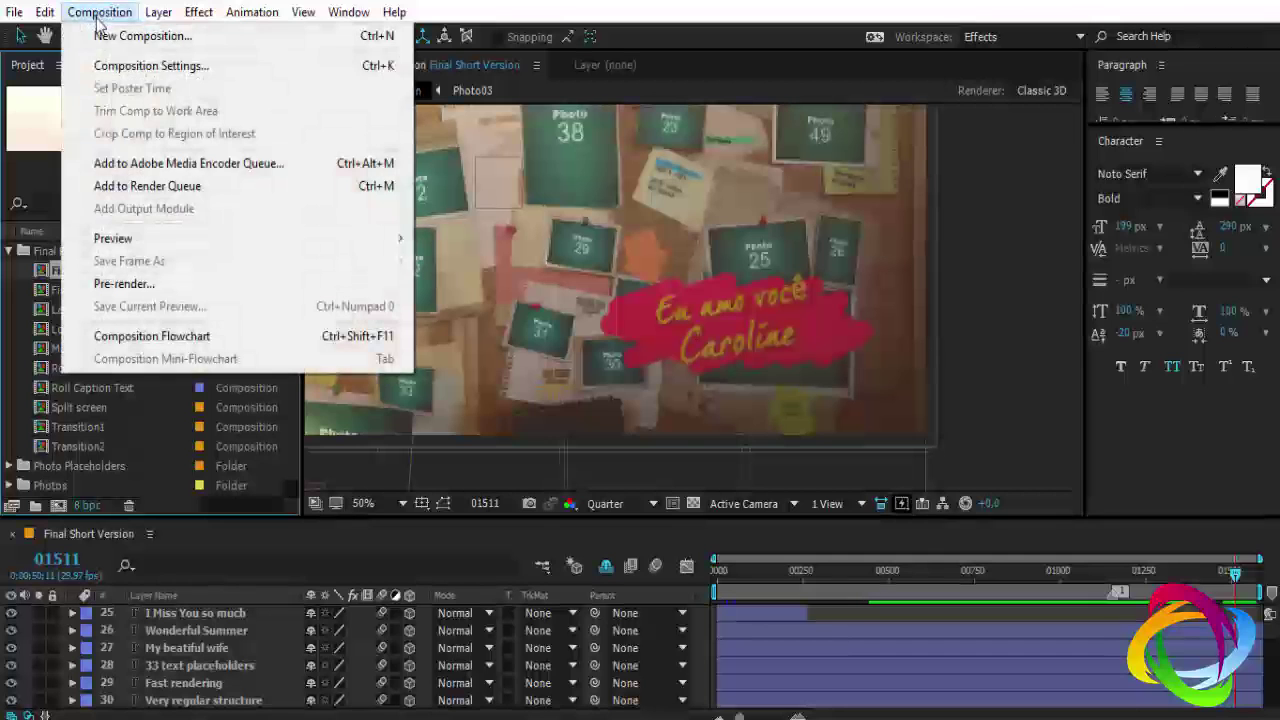
{"action": "left_click", "coordinate": [124, 188]}
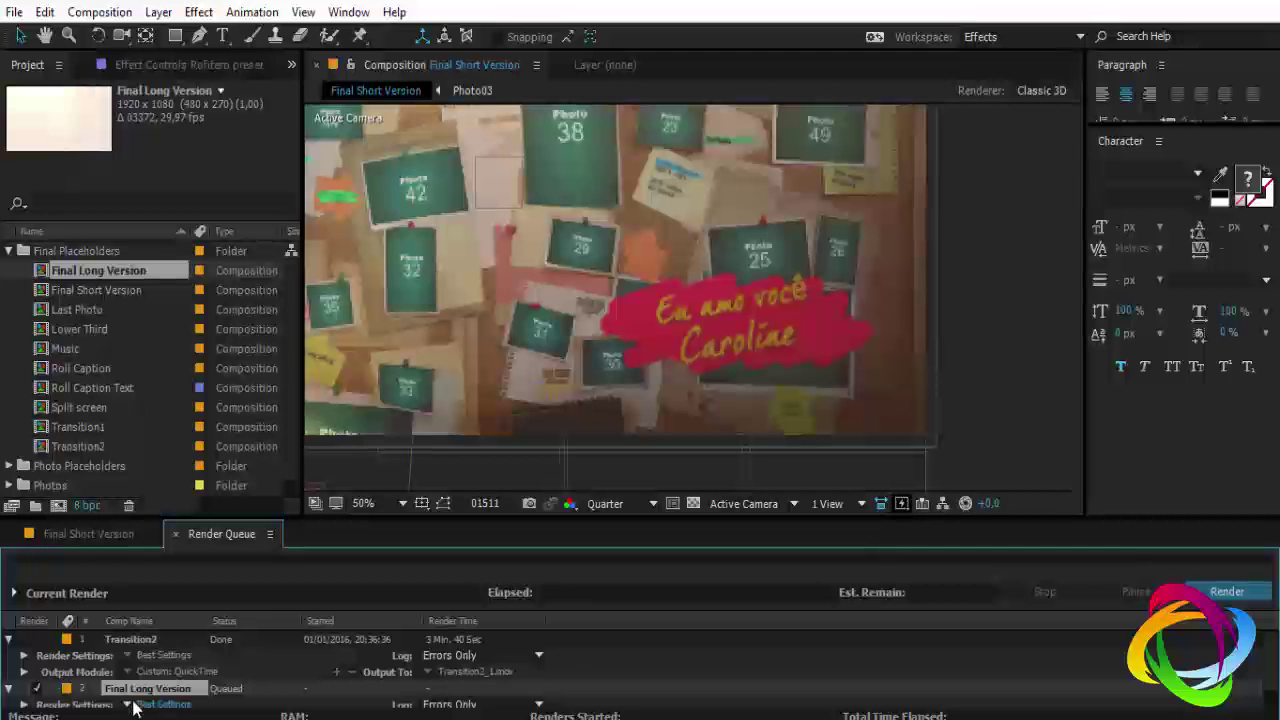
- Change the Final Long Version output module format from AVI to QuickTime
{"action": "left_click_drag", "start_coordinate": [385, 518], "coordinate": [387, 416]}
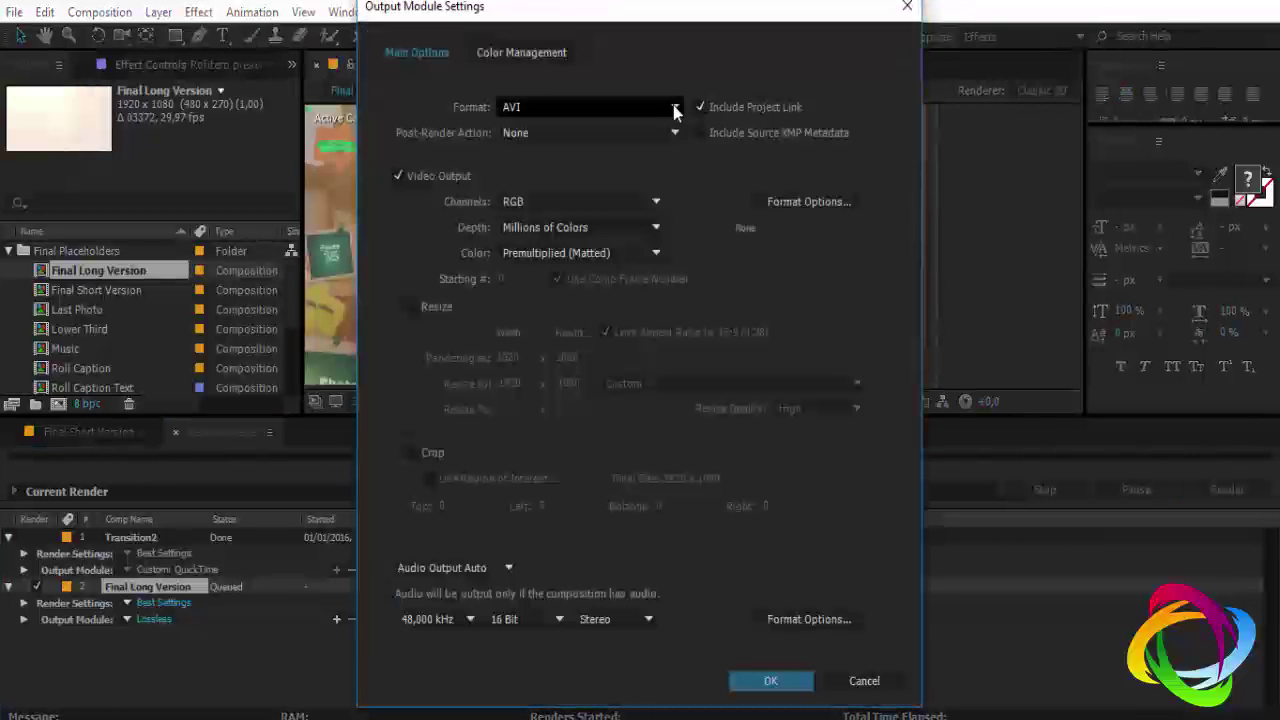
{"action": "left_click", "coordinate": [673, 106]}
{"action": "left_click", "coordinate": [571, 358]}
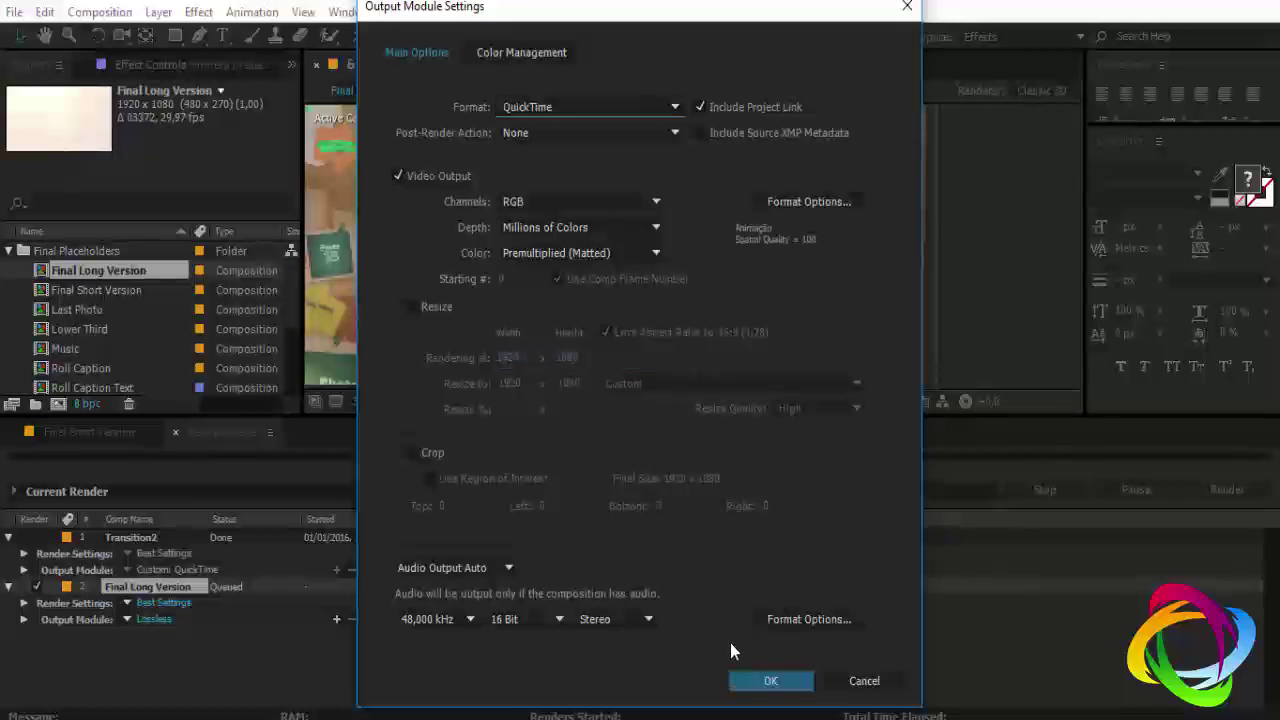
{"action": "left_click", "coordinate": [771, 683]}
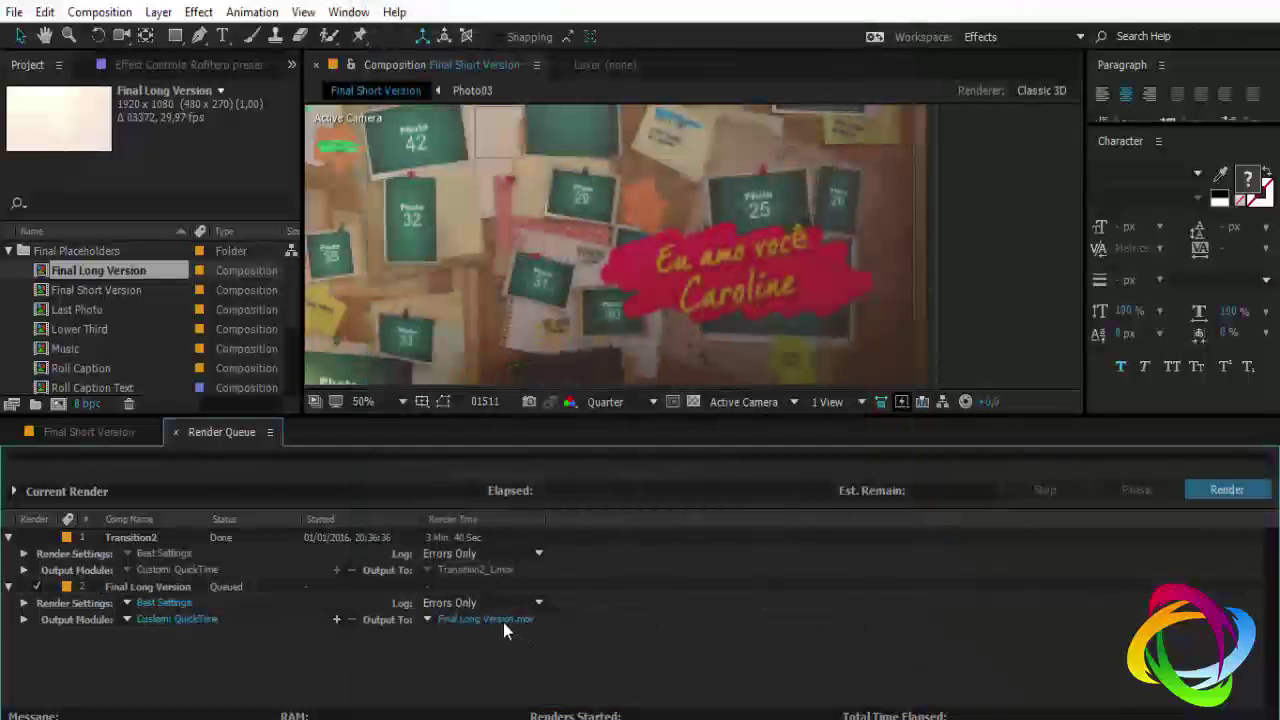
{"action": "left_click", "coordinate": [503, 622]}
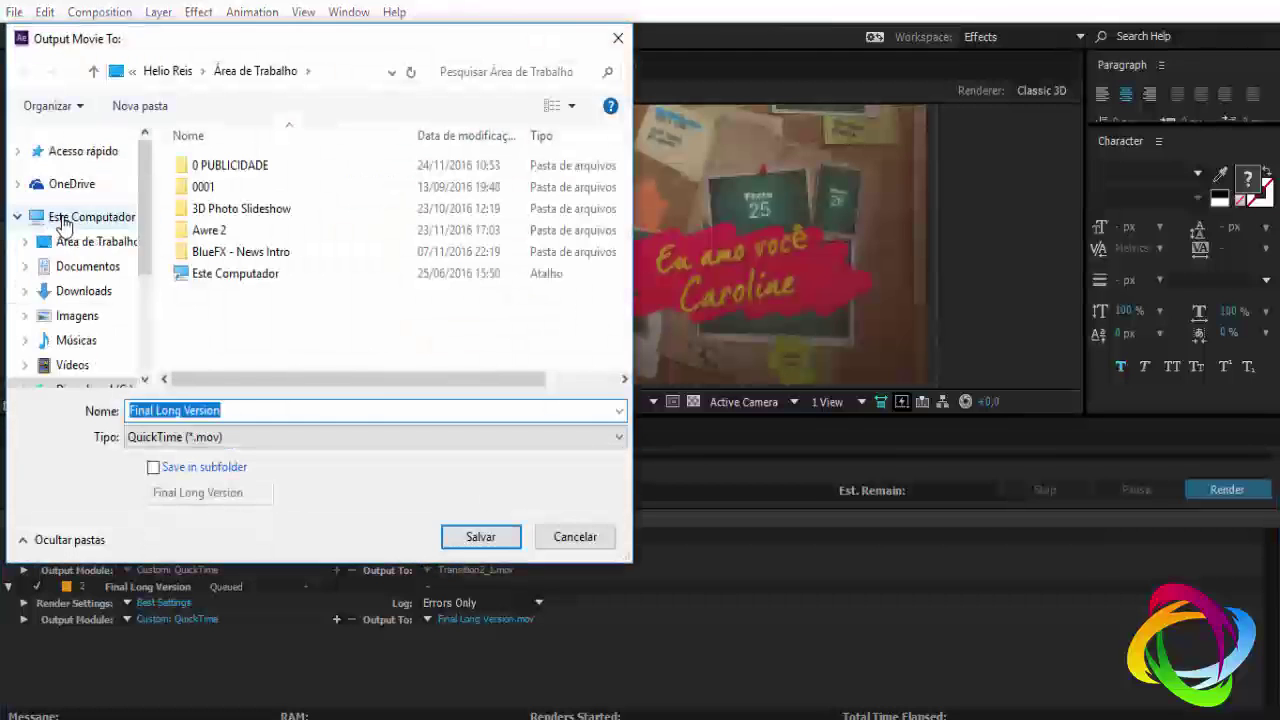
- Save Final Long Version.mov to the desktop (Área de Trabalho)
{"action": "scroll", "coordinate": [65, 225], "scroll_direction": "down", "scroll_amount": 3}
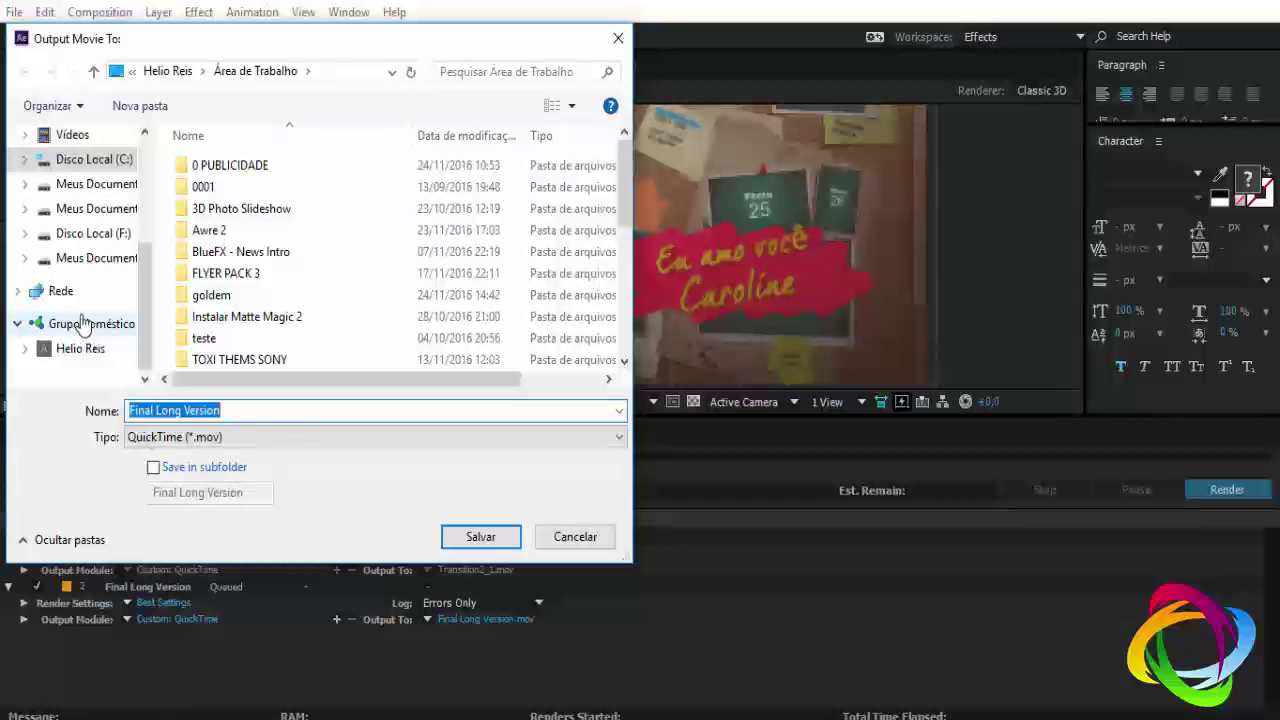
{"action": "scroll", "coordinate": [86, 250], "scroll_direction": "up", "scroll_amount": 5}
{"action": "left_click", "coordinate": [88, 140]}
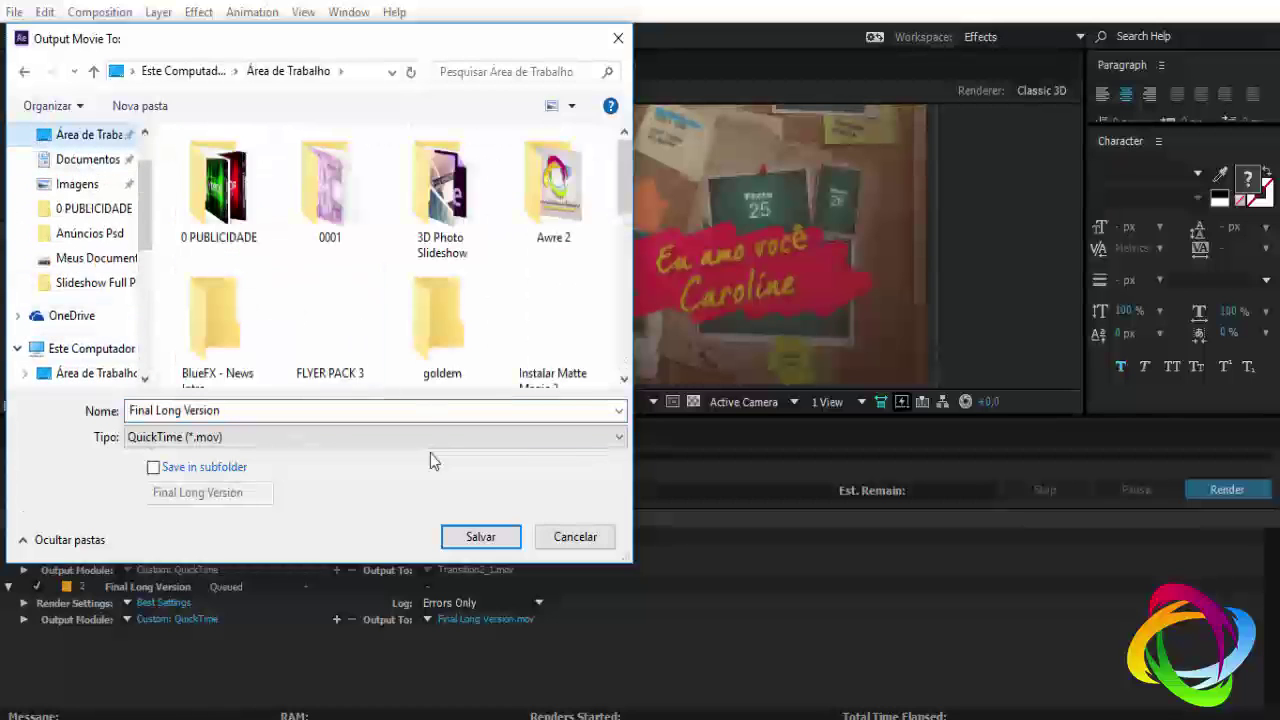
{"action": "left_click", "coordinate": [470, 535]}
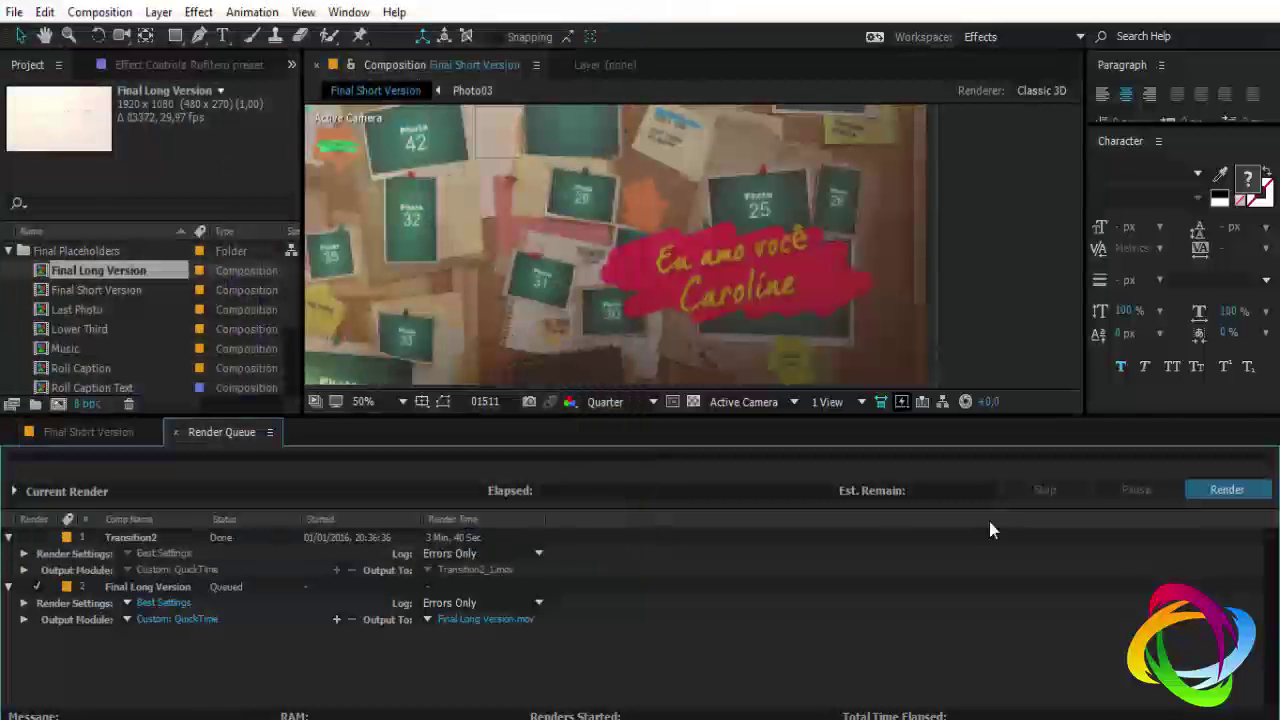
- Render Final Long Version, then quit After Effects choosing Don't Save
{"action": "left_click", "coordinate": [1196, 492]}
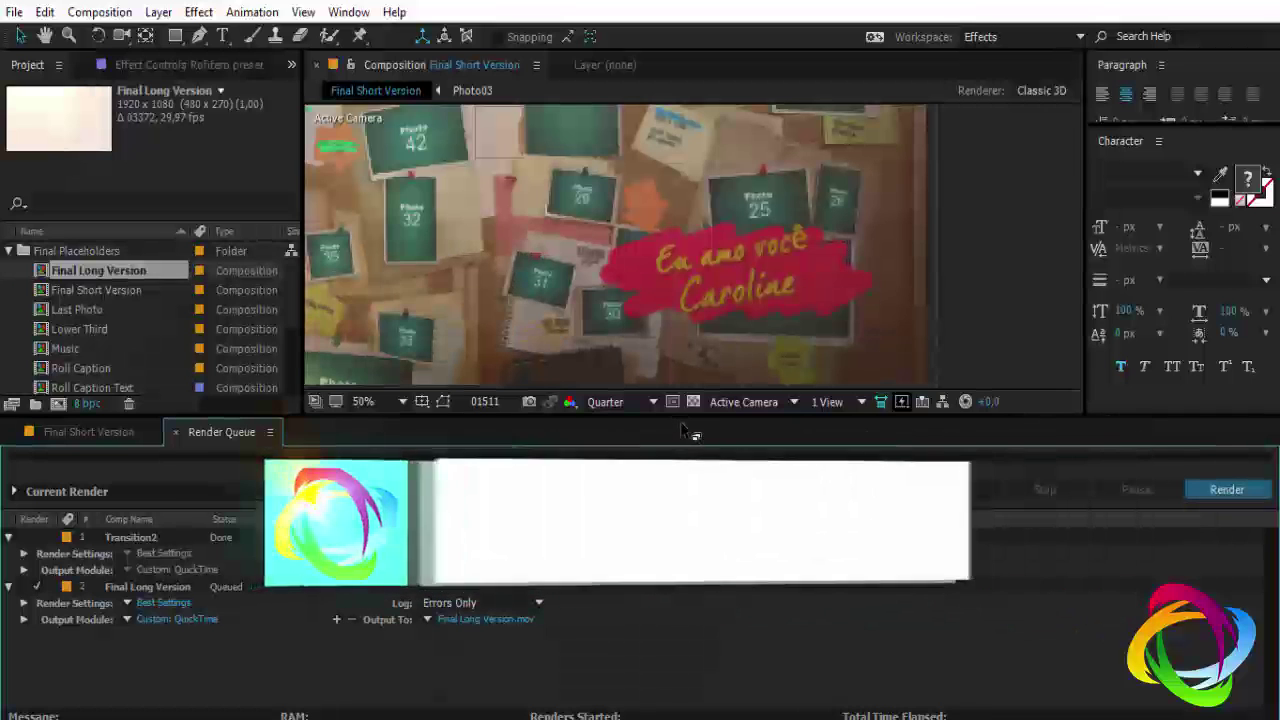
{"action": "key", "text": "ctrl+q"}
{"action": "left_click", "coordinate": [702, 393]}
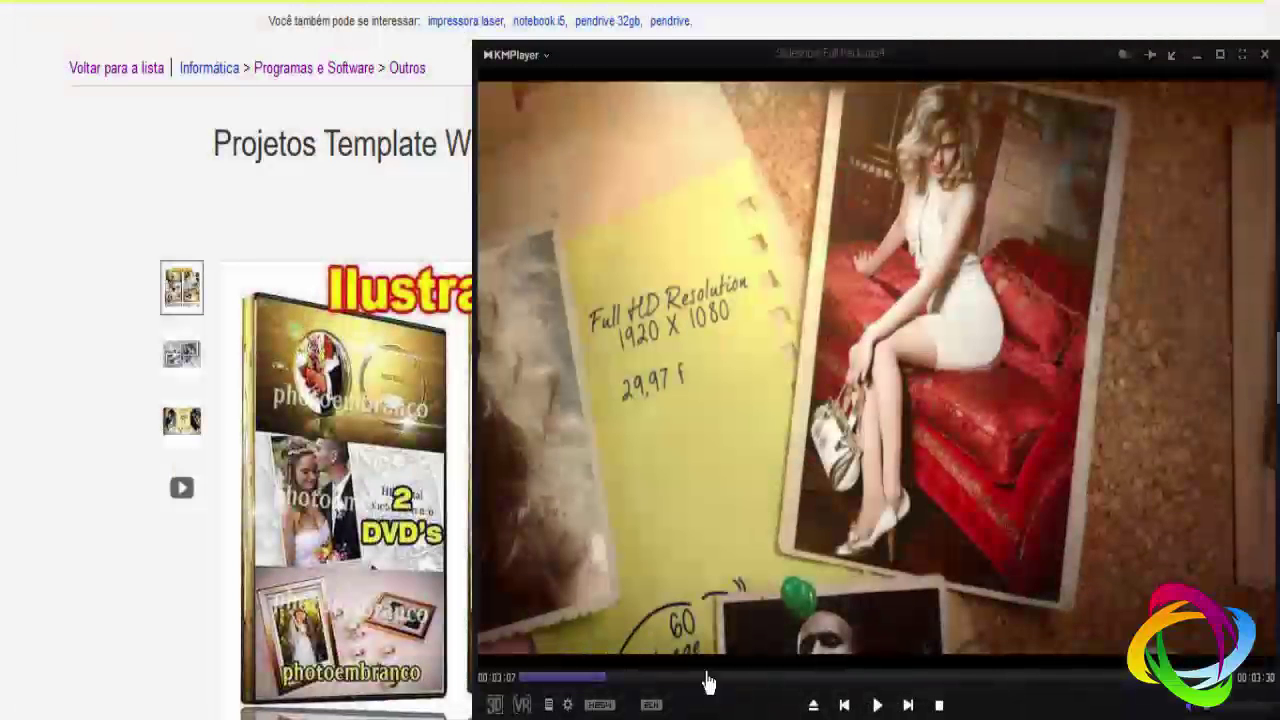
- Play the finished slideshow video in KMPlayer, then close the player
{"action": "left_click", "coordinate": [877, 705]}
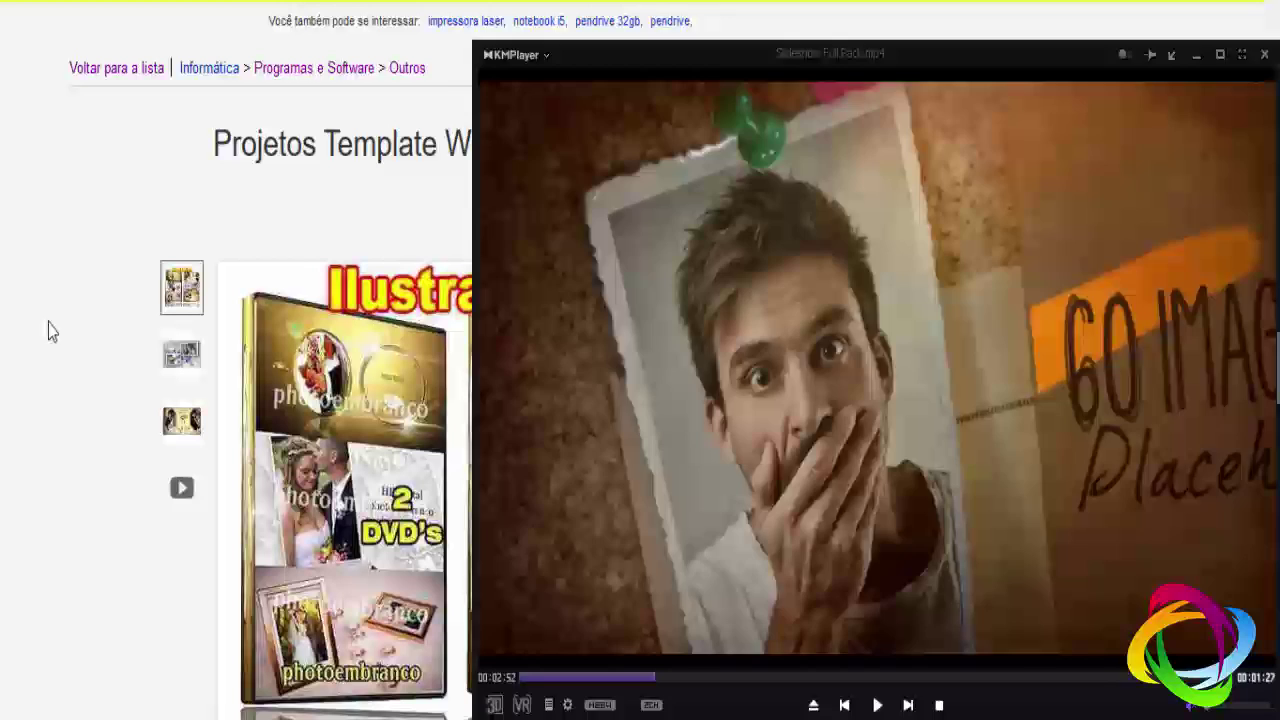
{"action": "left_click", "coordinate": [2, 295]}
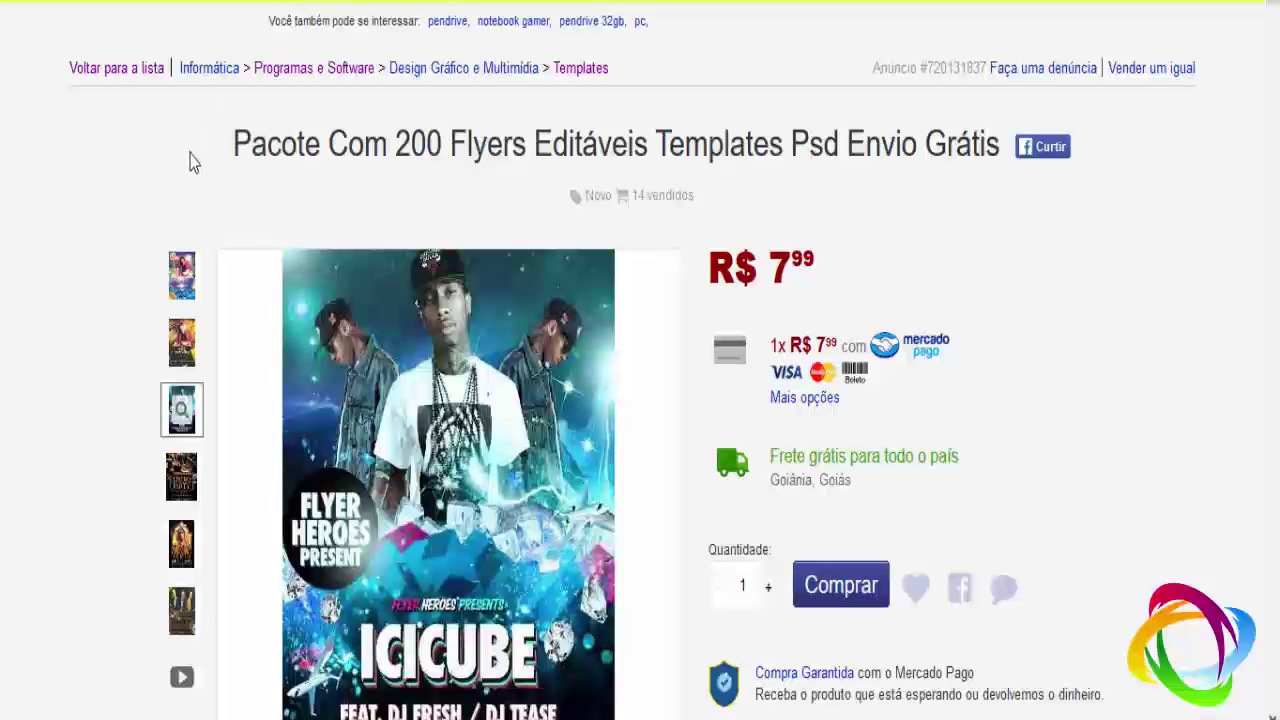
- View the flyer product's first image and scroll through the seller's other listings
{"action": "left_click", "coordinate": [181, 275]}
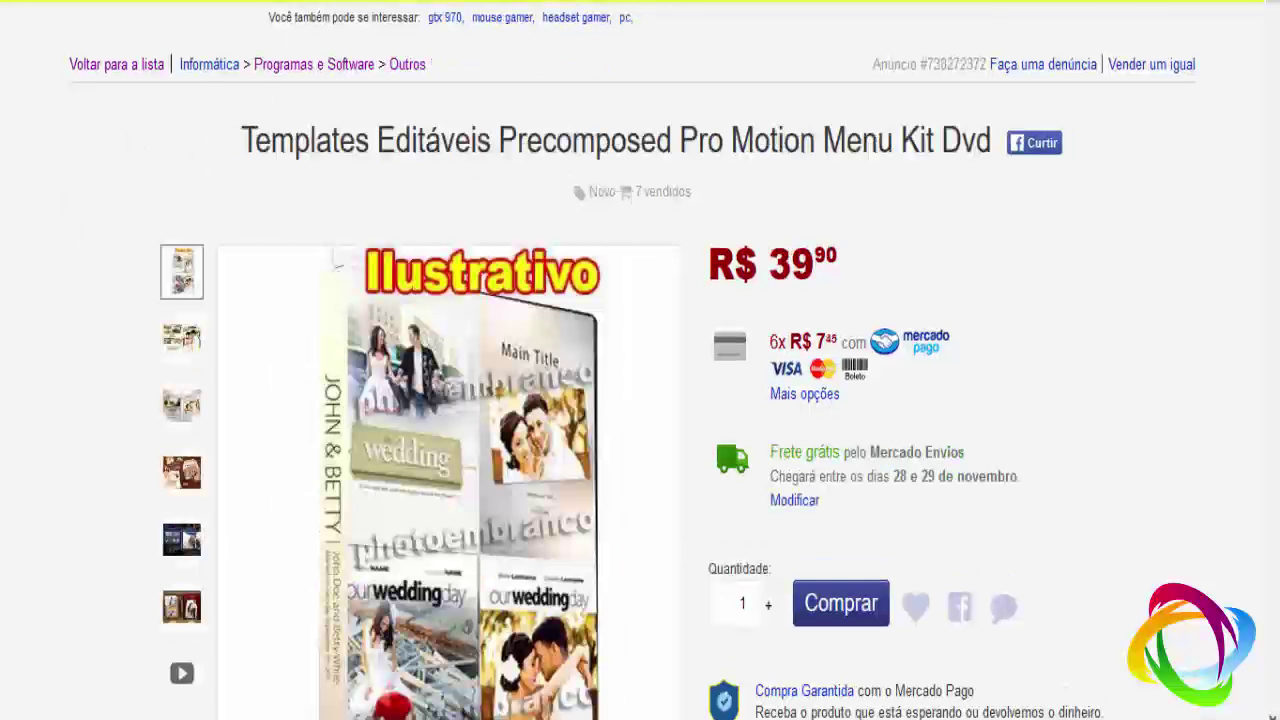
{"action": "scroll", "coordinate": [640, 400], "scroll_direction": "down", "scroll_amount": 10}
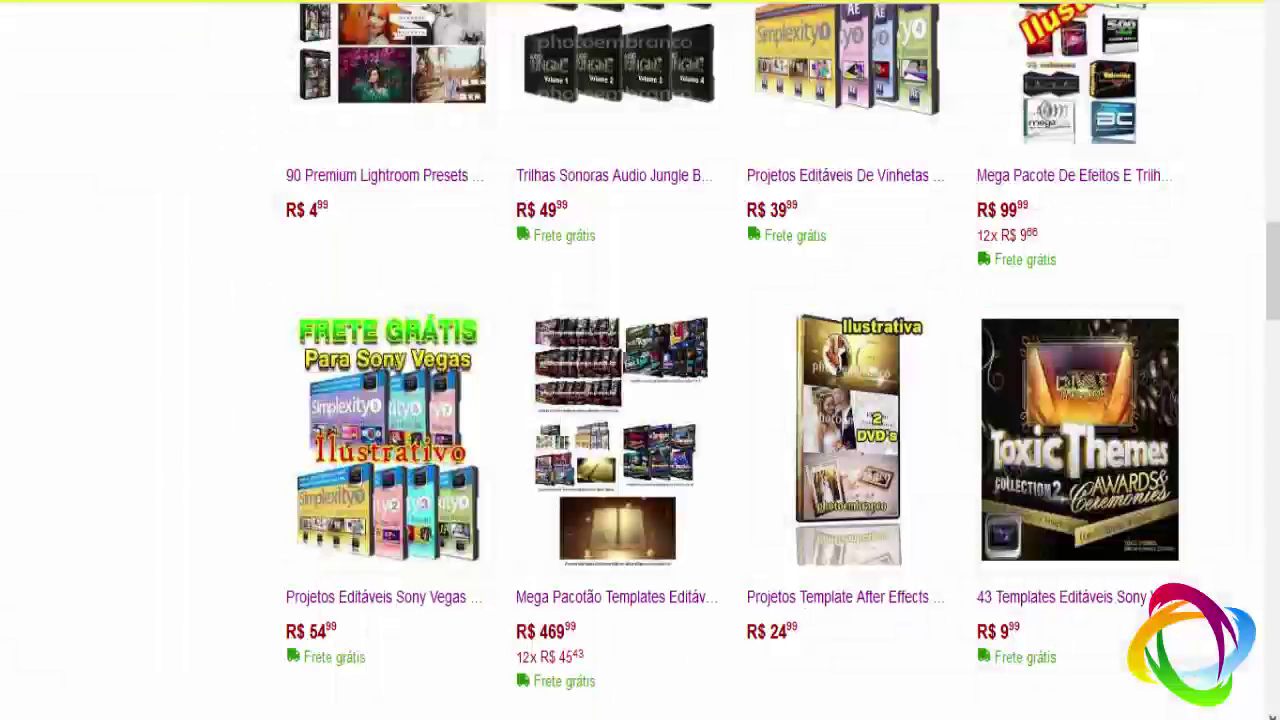
{"action": "scroll", "coordinate": [617, 258], "scroll_direction": "up", "scroll_amount": 2}
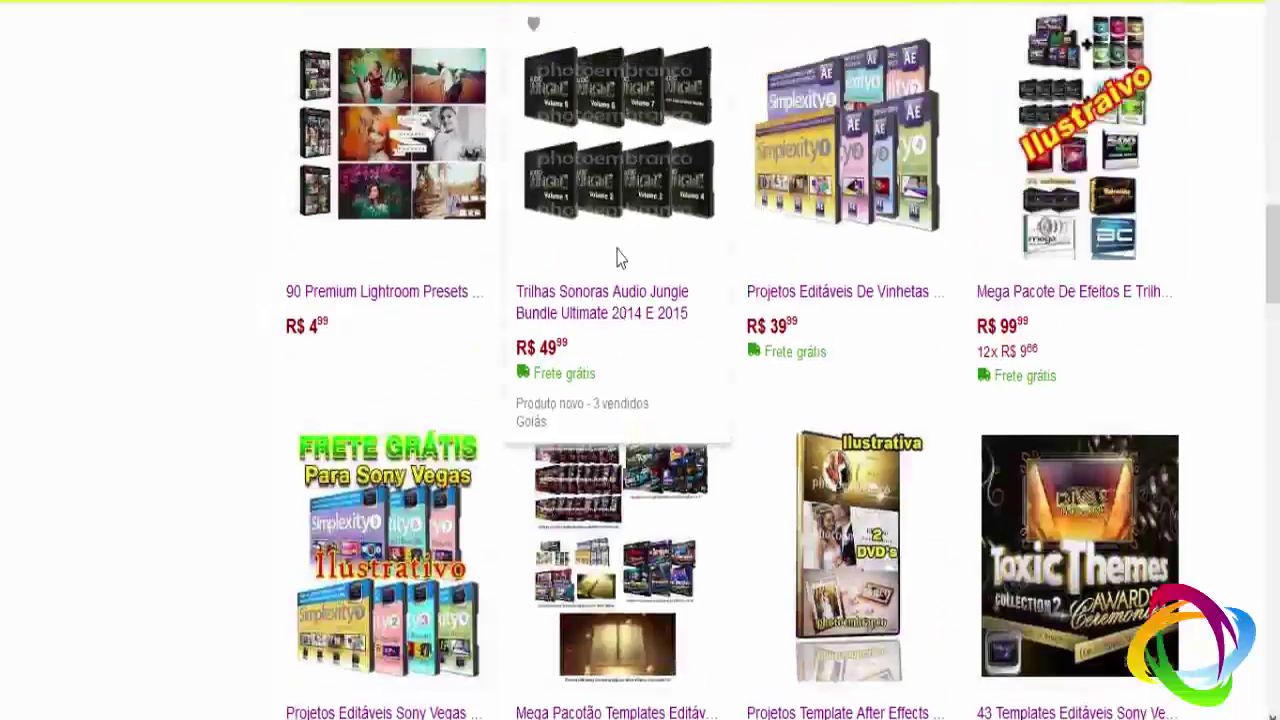
{"action": "scroll", "coordinate": [617, 258], "scroll_direction": "up", "scroll_amount": 5}
{"action": "scroll", "coordinate": [614, 257], "scroll_direction": "up", "scroll_amount": 5}
{"action": "scroll", "coordinate": [614, 257], "scroll_direction": "up", "scroll_amount": 5}
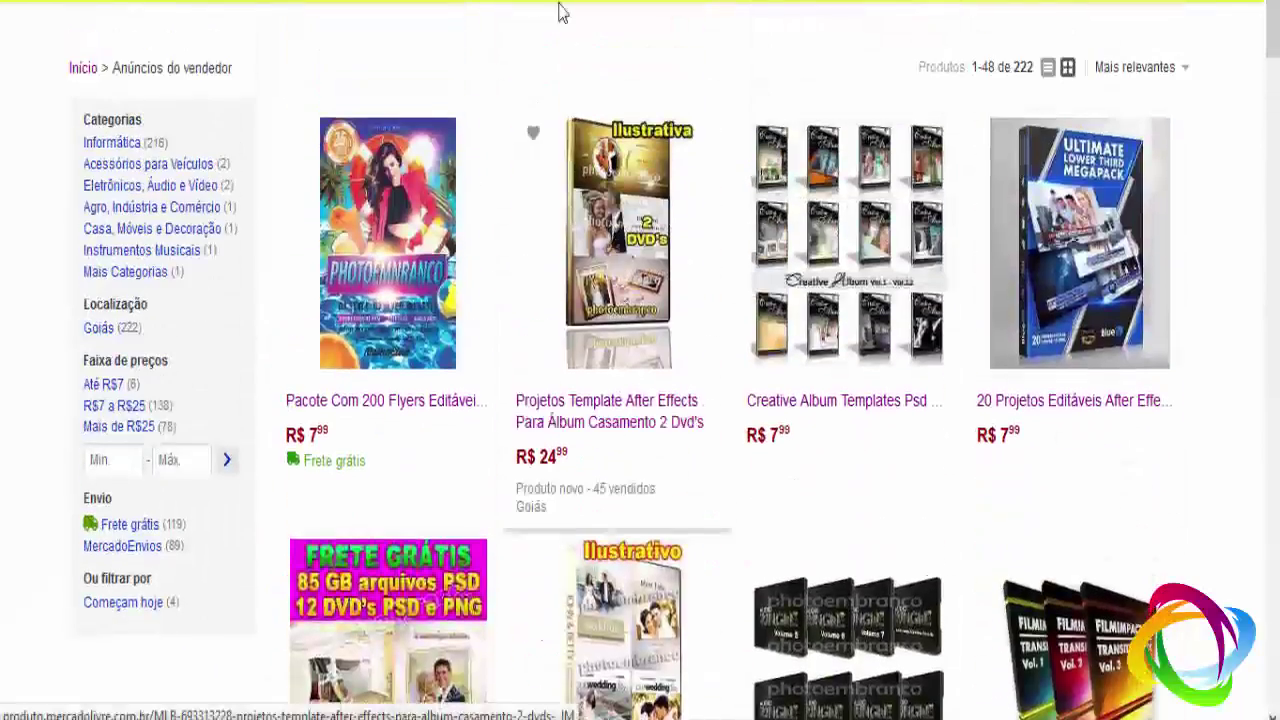
{"action": "scroll", "coordinate": [543, 232], "scroll_direction": "down", "scroll_amount": 2}
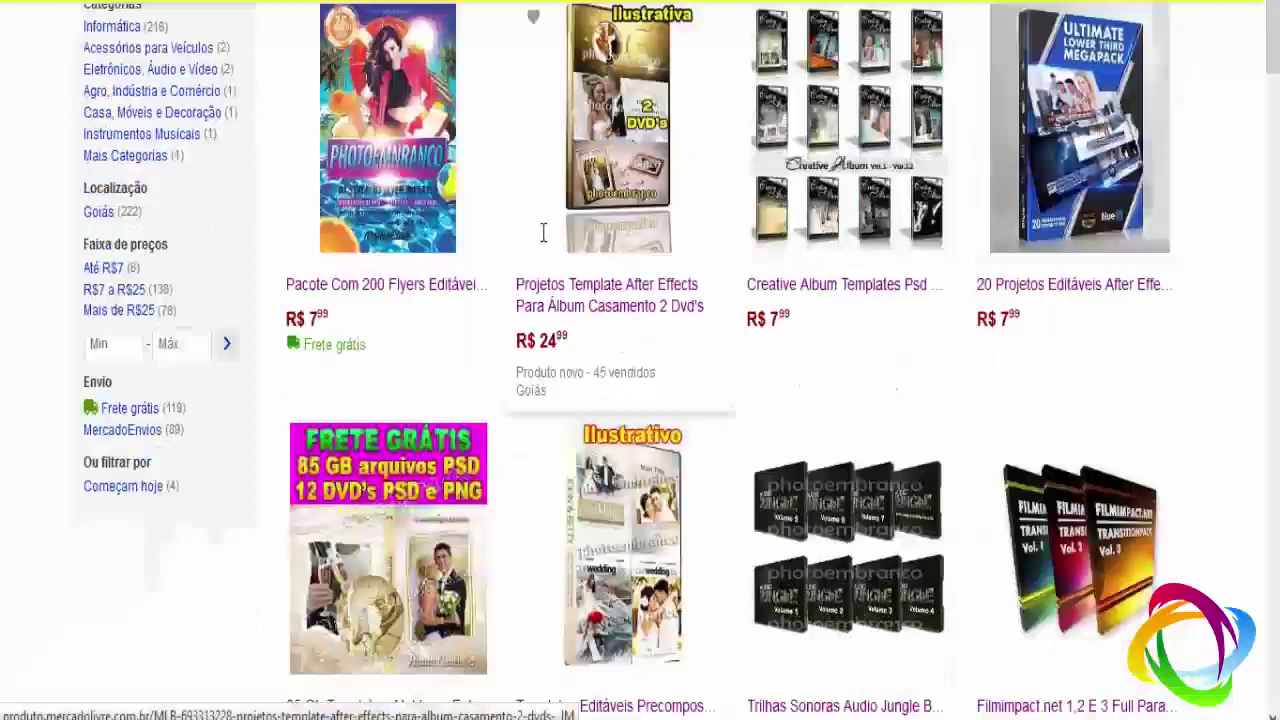
{"action": "scroll", "coordinate": [543, 232], "scroll_direction": "down", "scroll_amount": 5}
{"action": "scroll", "coordinate": [543, 232], "scroll_direction": "down", "scroll_amount": 5}
{"action": "scroll", "coordinate": [543, 232], "scroll_direction": "down", "scroll_amount": 5}
{"action": "scroll", "coordinate": [540, 228], "scroll_direction": "down", "scroll_amount": 3}
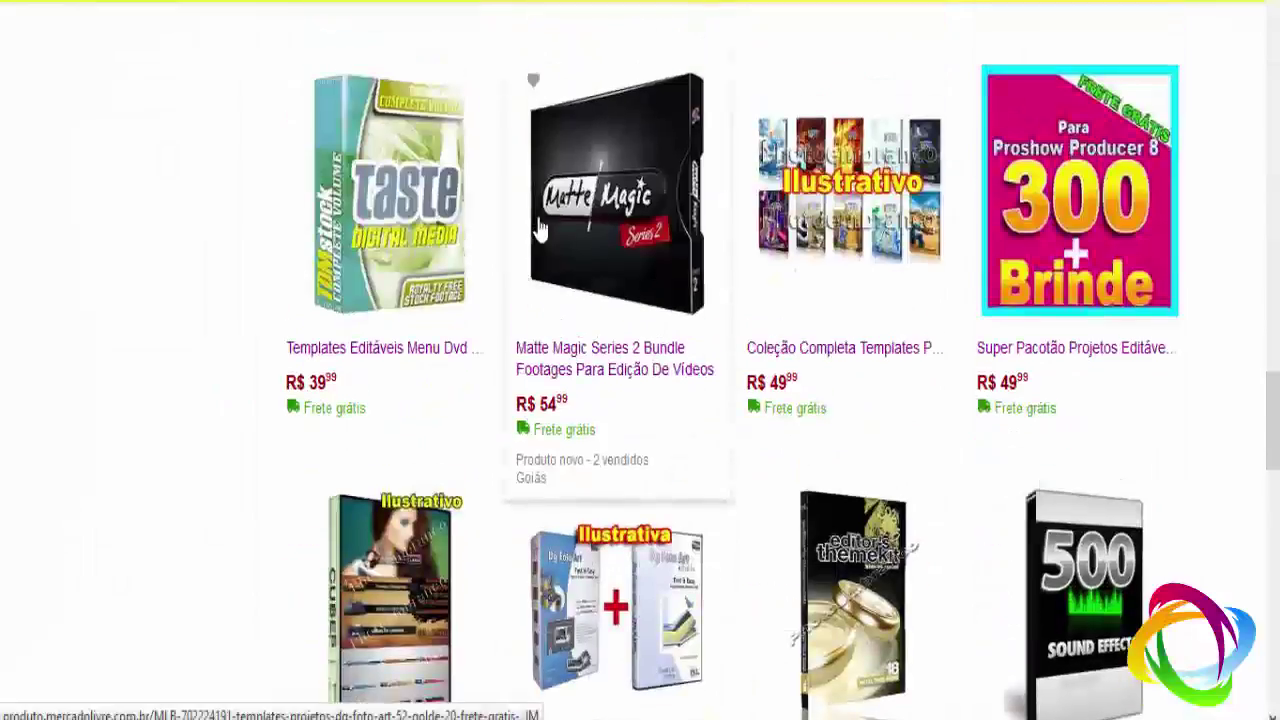
- Open the Matte Magic Series 2 listing and look over its page
{"action": "left_click", "coordinate": [580, 378]}
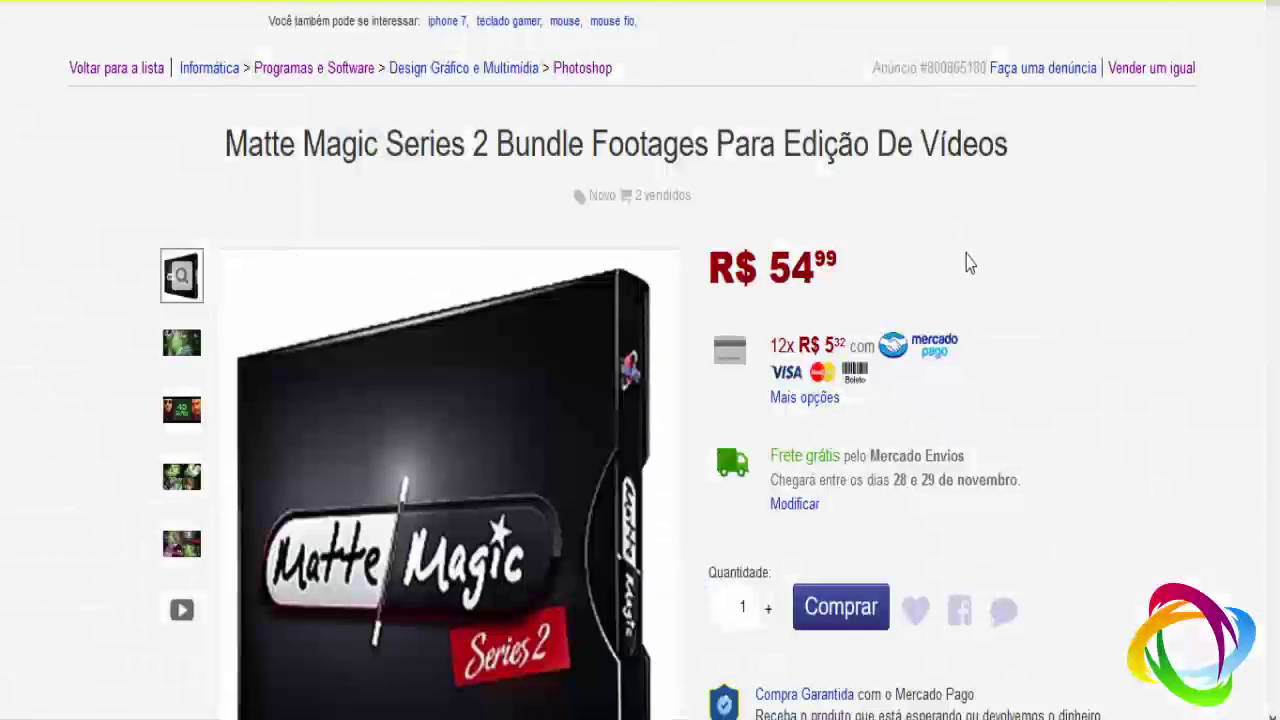
{"action": "scroll", "coordinate": [971, 260], "scroll_direction": "down", "scroll_amount": 2}
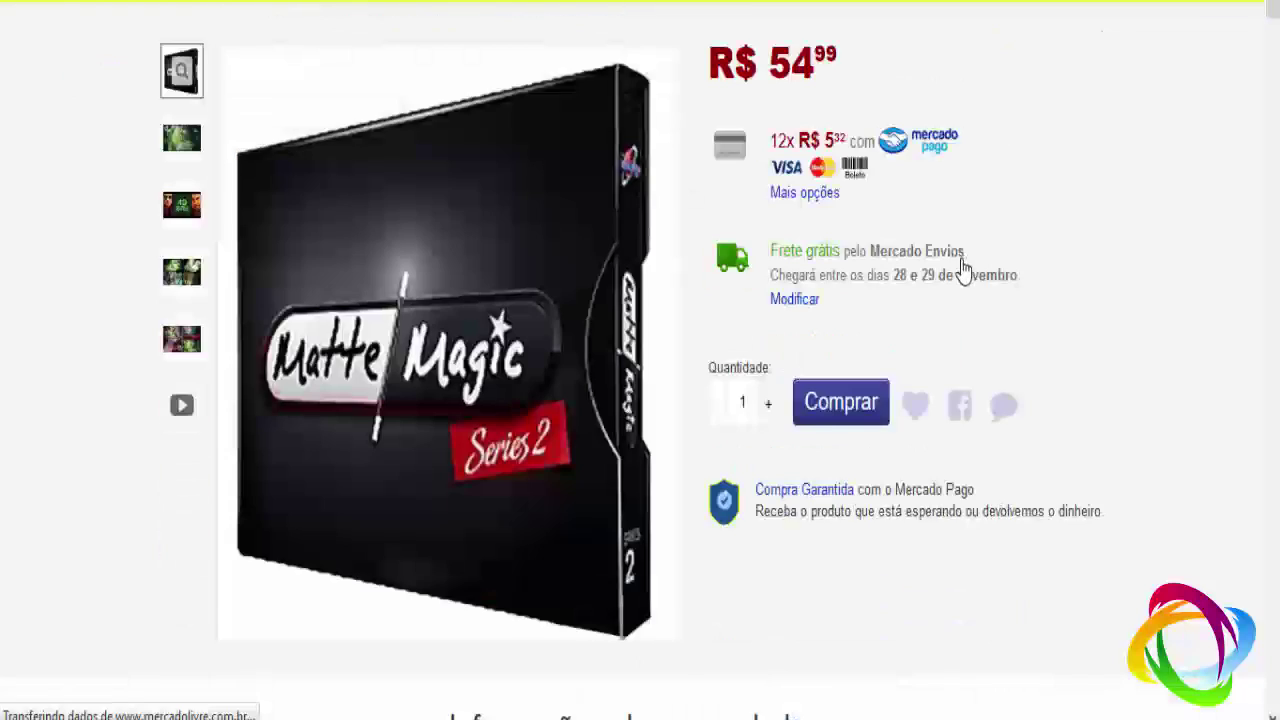
{"action": "scroll", "coordinate": [963, 274], "scroll_direction": "down", "scroll_amount": 2}
{"action": "scroll", "coordinate": [960, 277], "scroll_direction": "down", "scroll_amount": 6}
{"action": "scroll", "coordinate": [958, 285], "scroll_direction": "up", "scroll_amount": 10}
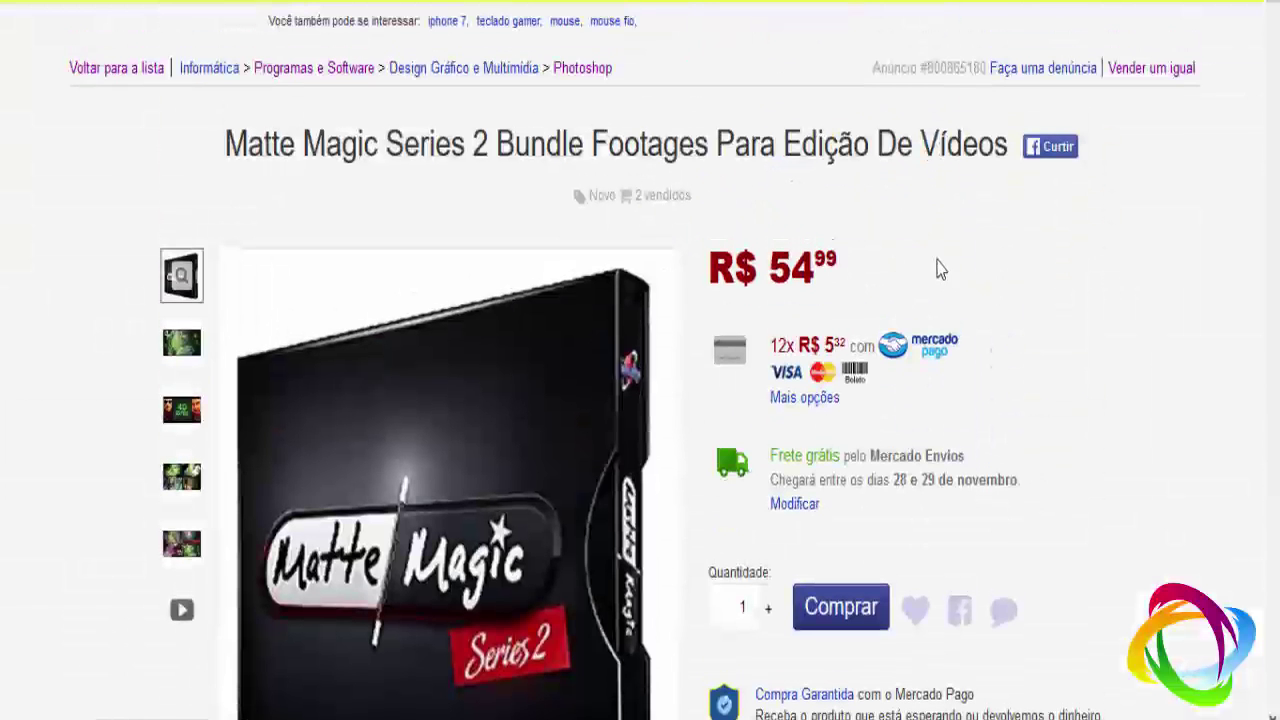
- Return to the Wedding After Effects album template product page
{"action": "key", "text": "alt+Left"}
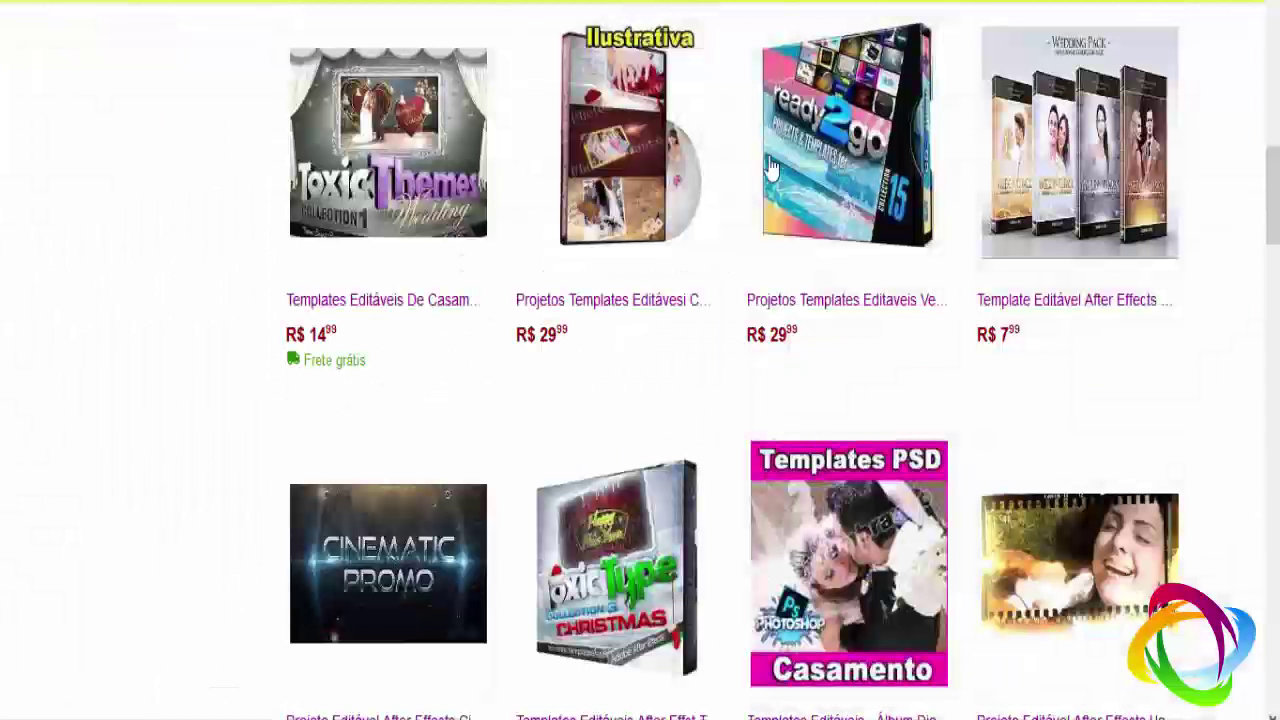
{"action": "scroll", "coordinate": [727, 253], "scroll_direction": "up", "scroll_amount": 5}
{"action": "scroll", "coordinate": [724, 245], "scroll_direction": "up", "scroll_amount": 3}
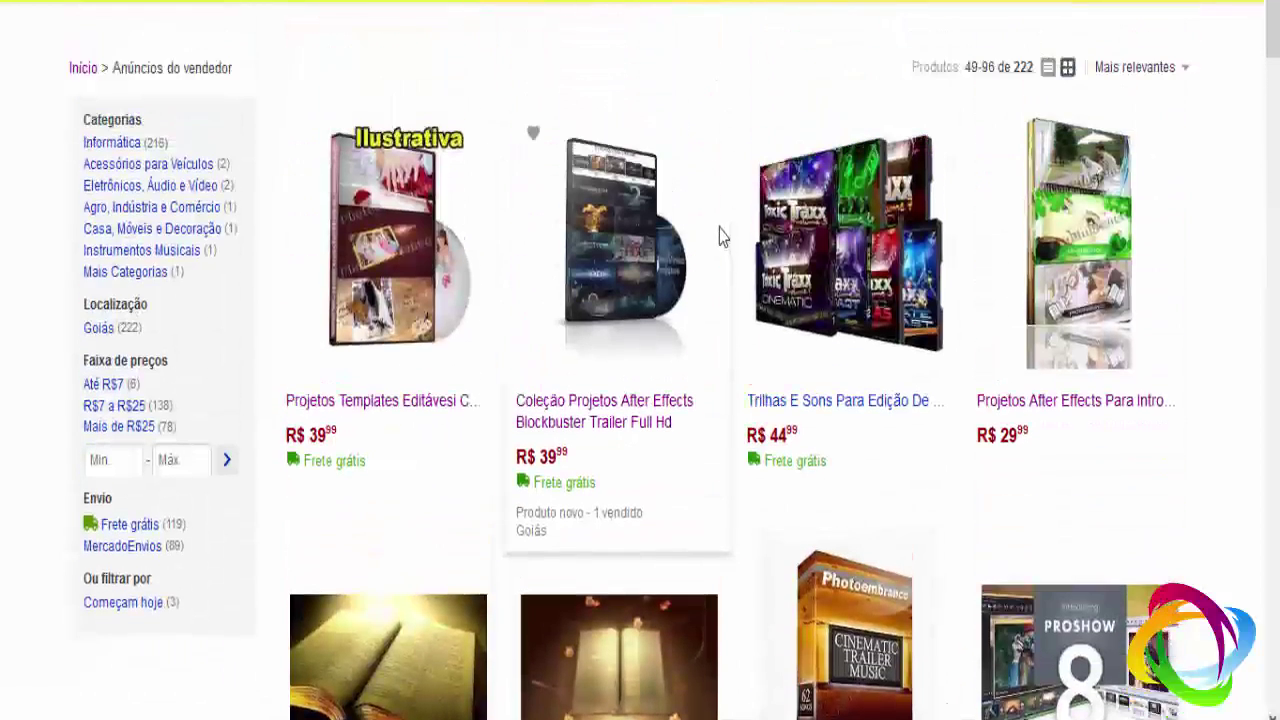
{"action": "key", "text": "alt+Right"}
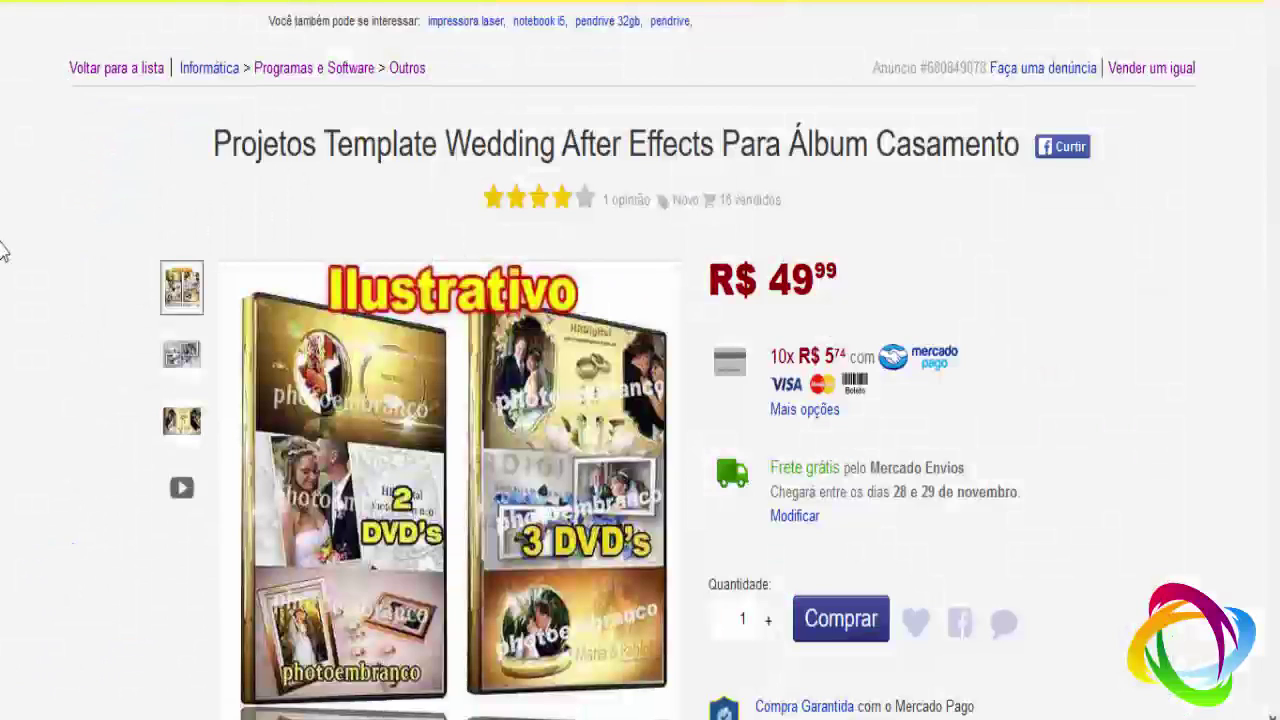